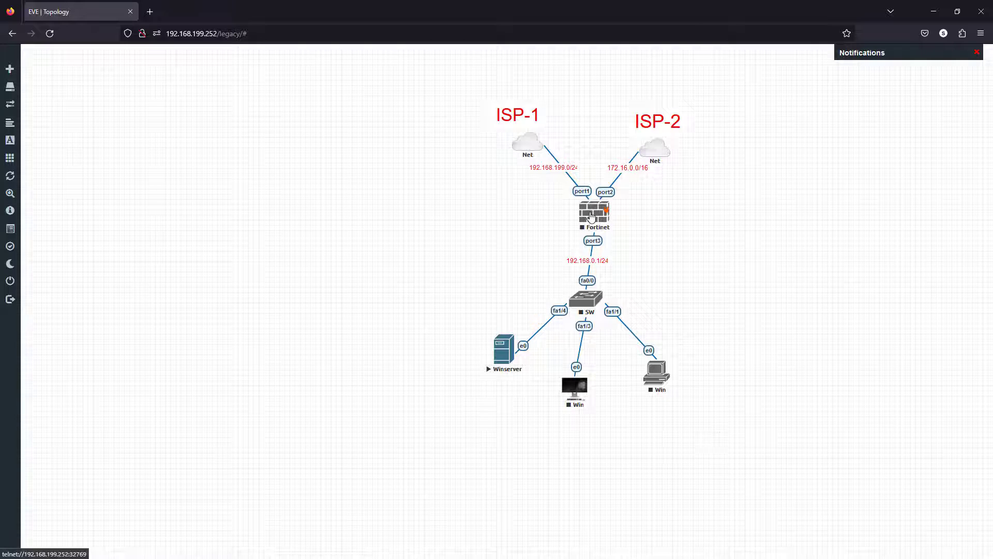
Start the Fortinet firewall node in the topology.
right_click(591, 215)
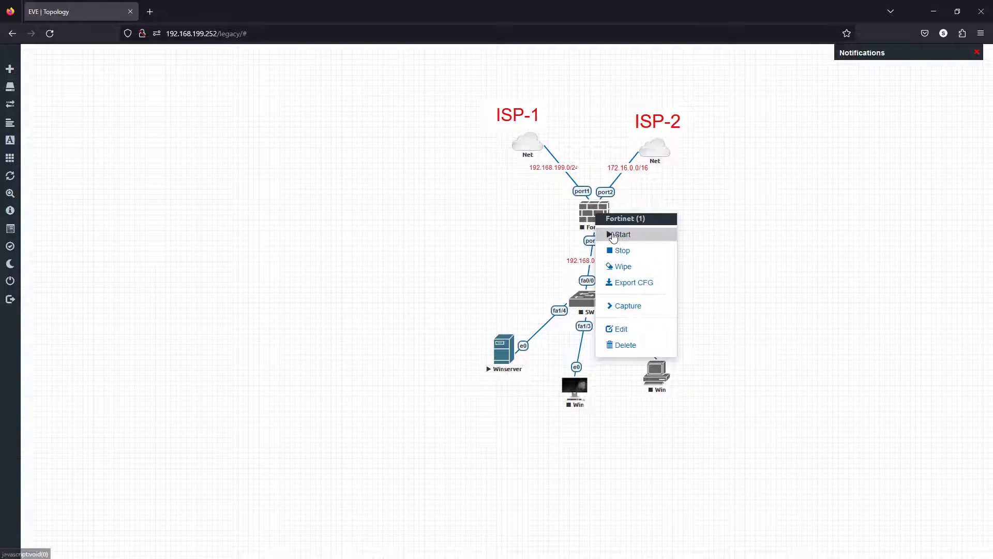
click(614, 236)
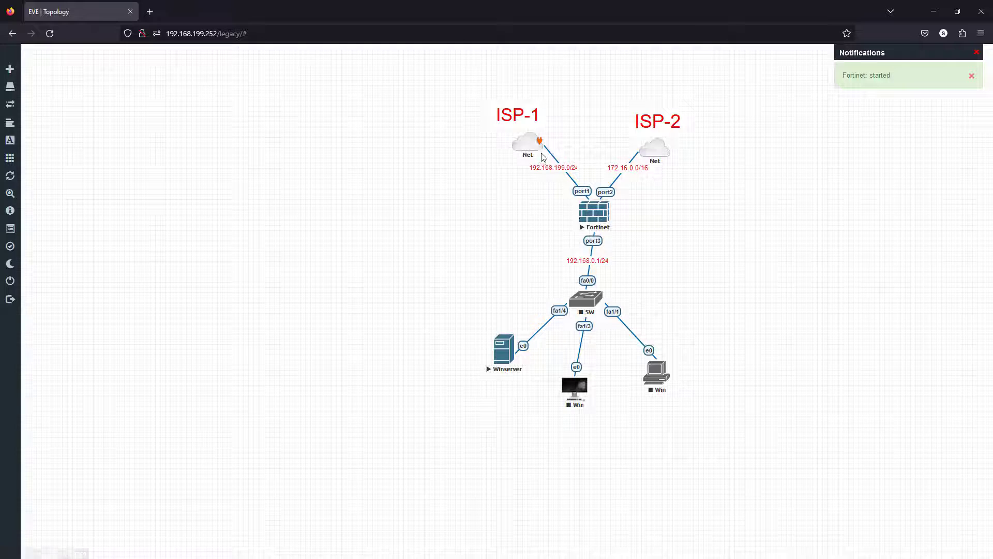
Move the ISP-1 and ISP-2 clouds and their text labels slightly outward to space them farther apart.
drag(532, 147, 521, 147)
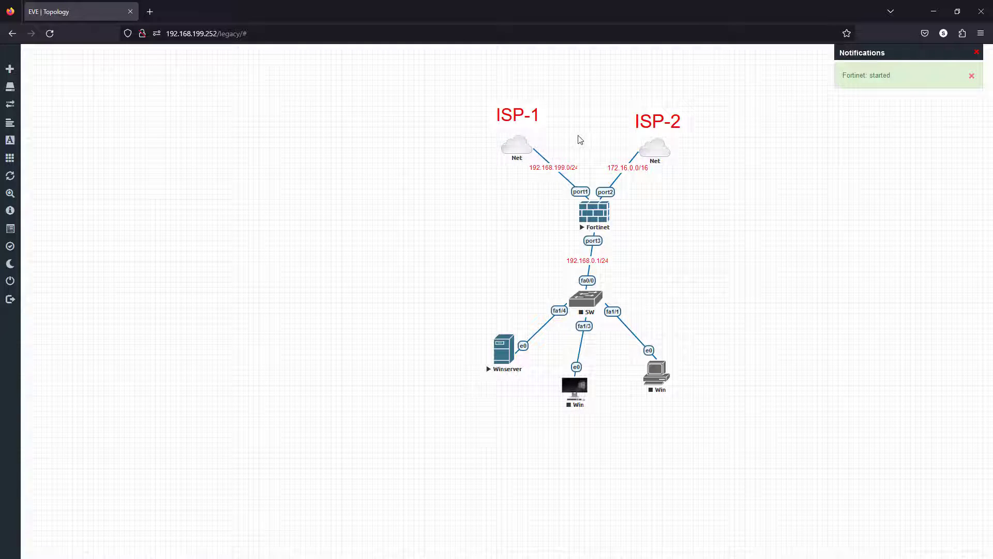
drag(654, 153, 661, 150)
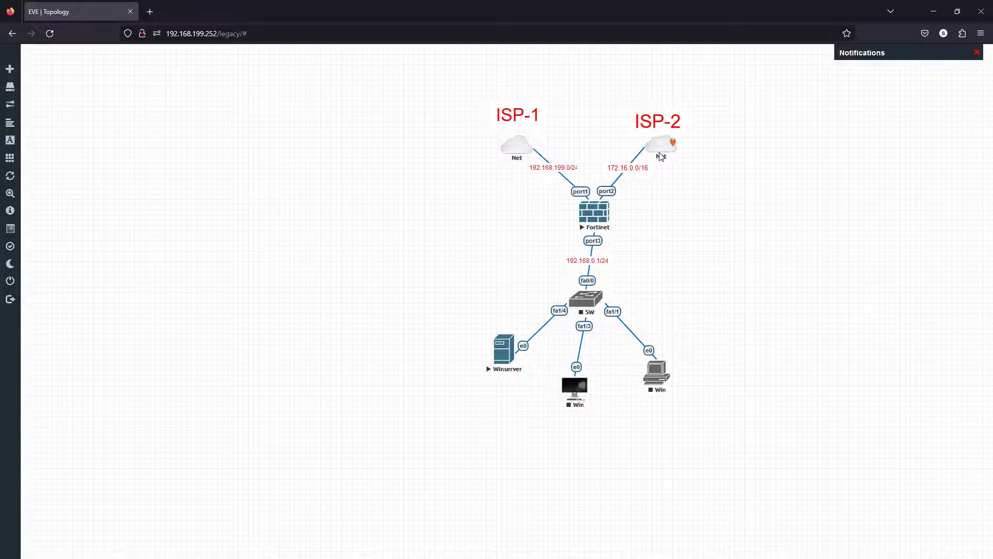
drag(532, 113, 517, 114)
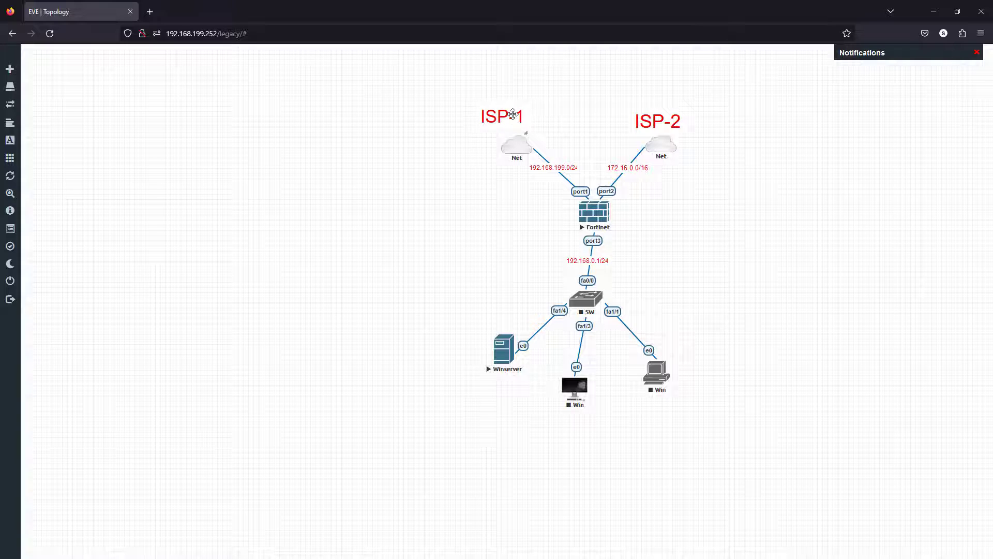
drag(636, 119, 664, 113)
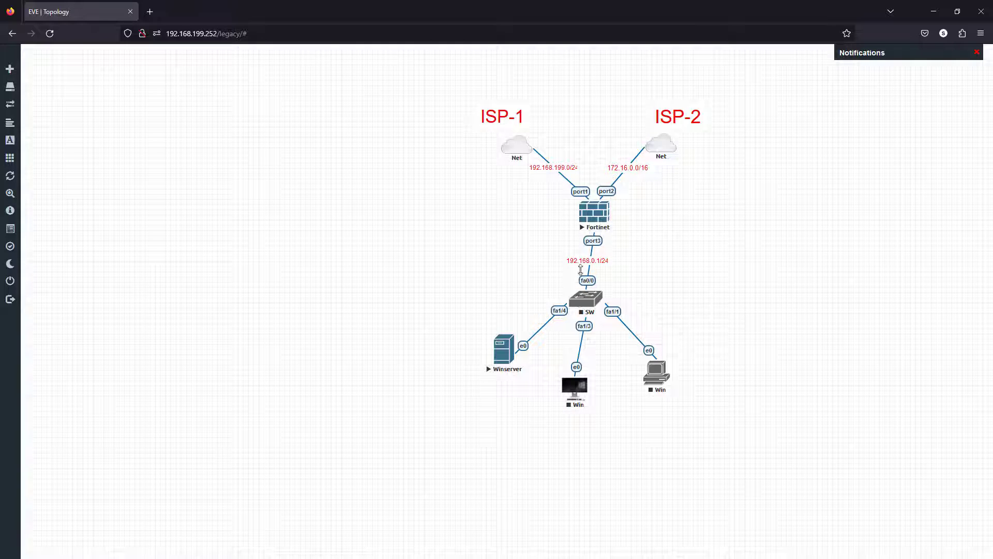
Open the Fortinet node's console and set its terminal font to Courier New at 14 point.
click(593, 216)
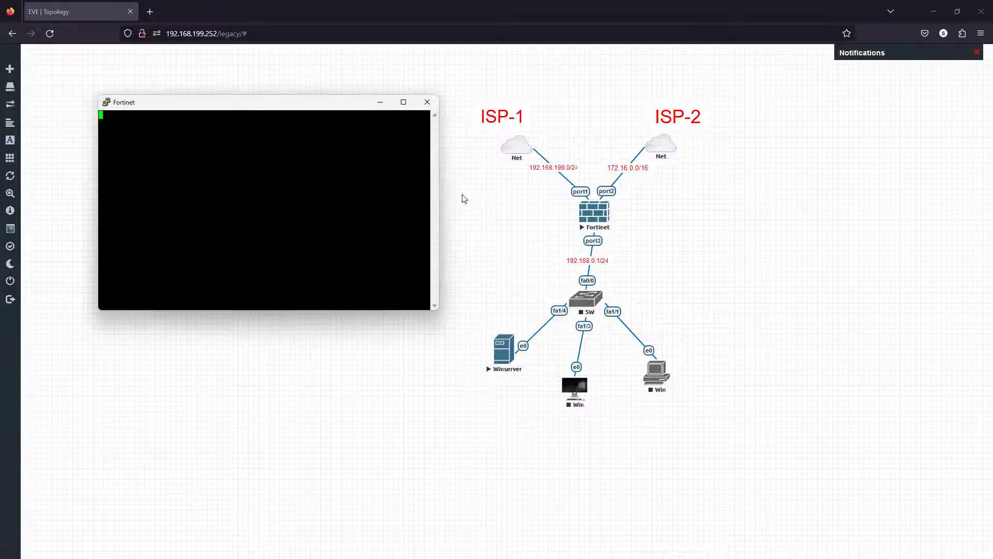
drag(314, 109, 562, 149)
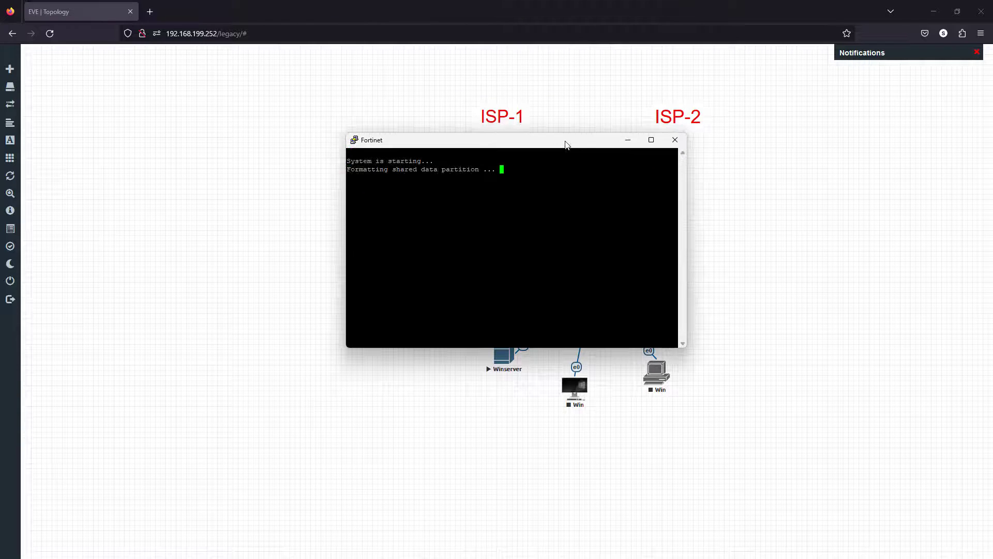
right_click(567, 146)
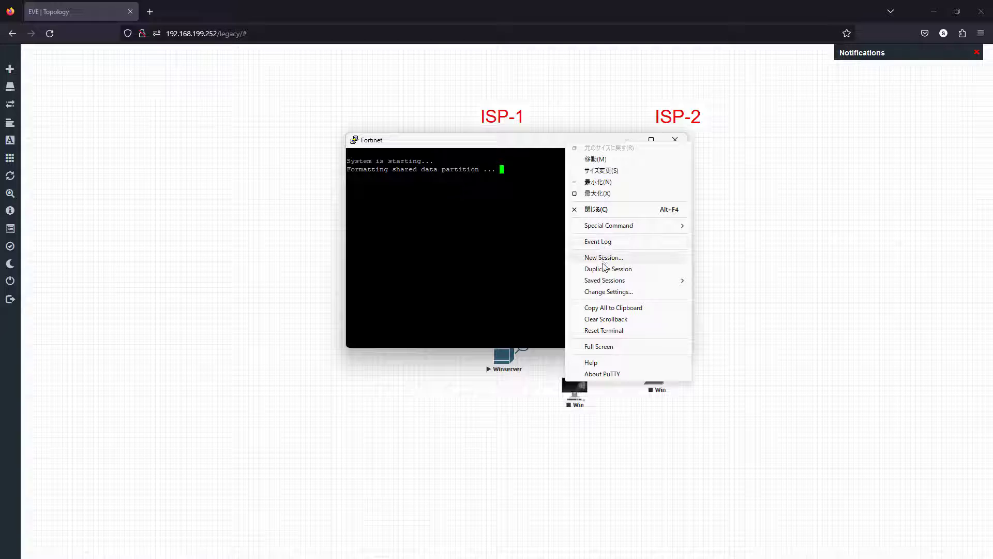
click(604, 292)
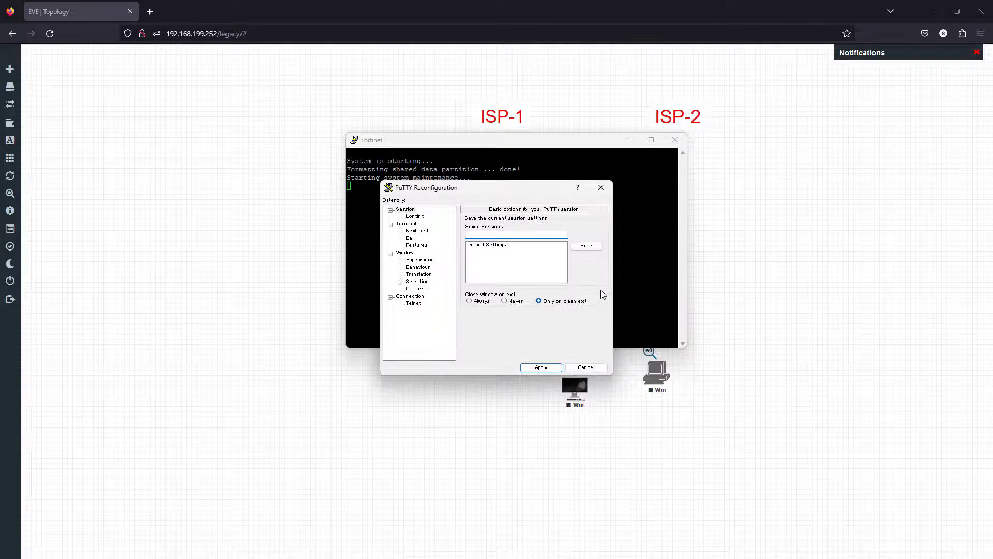
click(425, 260)
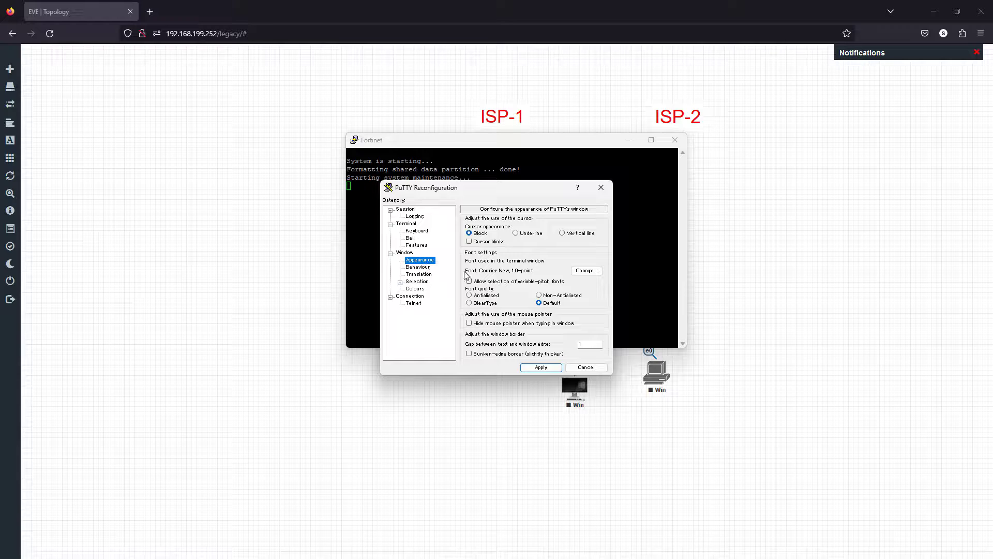
click(587, 271)
click(580, 319)
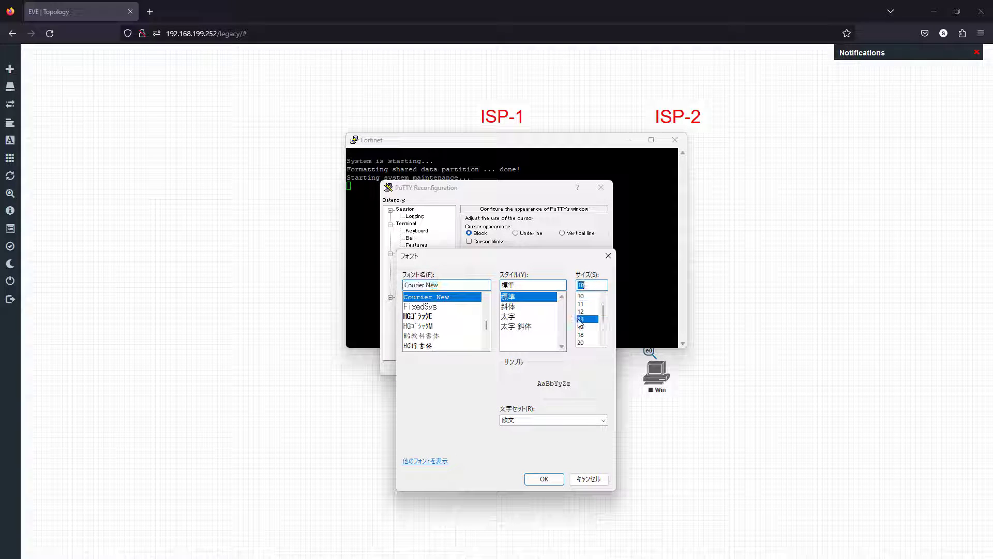
click(542, 478)
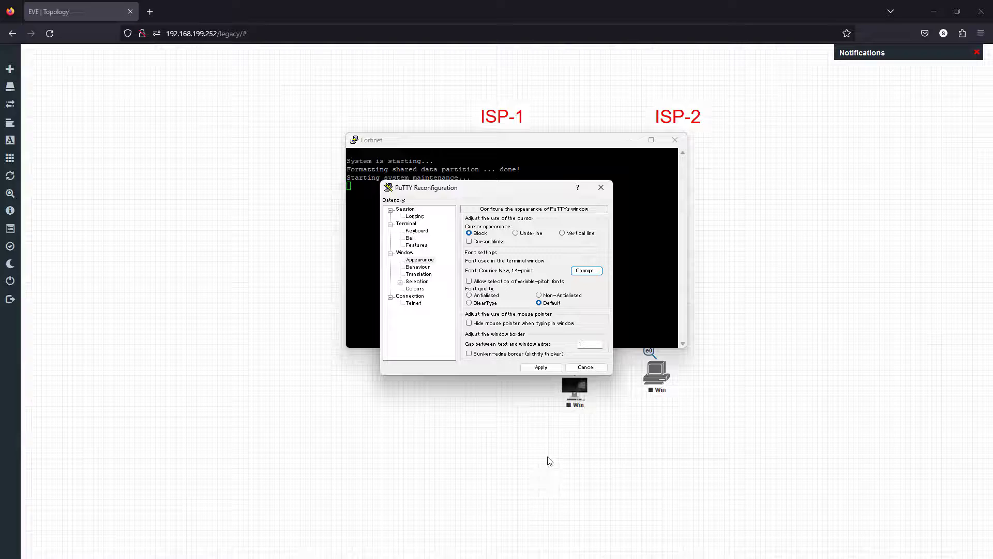
click(543, 371)
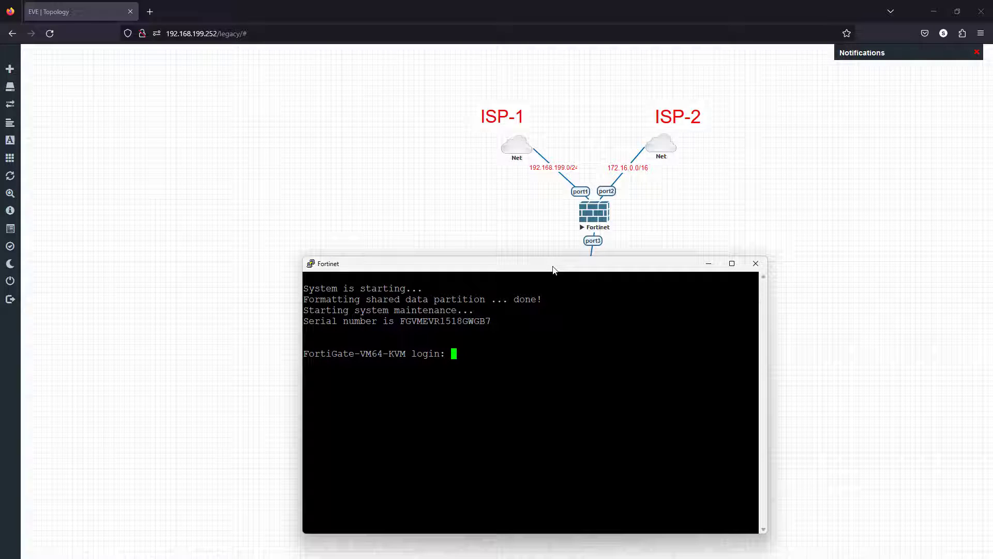
Log in to the FortiGate as admin with an empty password, and enter and confirm a new account password.
text(admin)
key(Return)
key(Return)
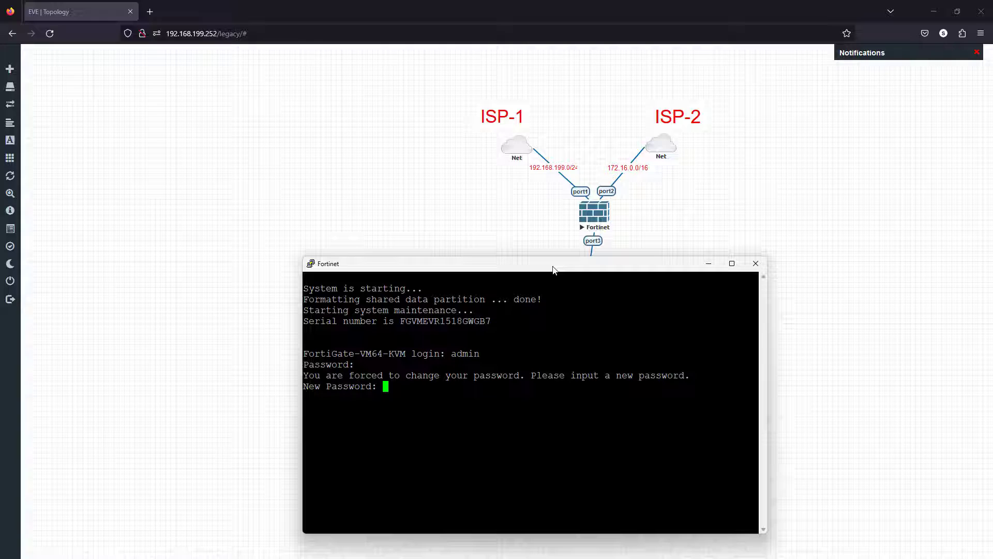
key(Return)
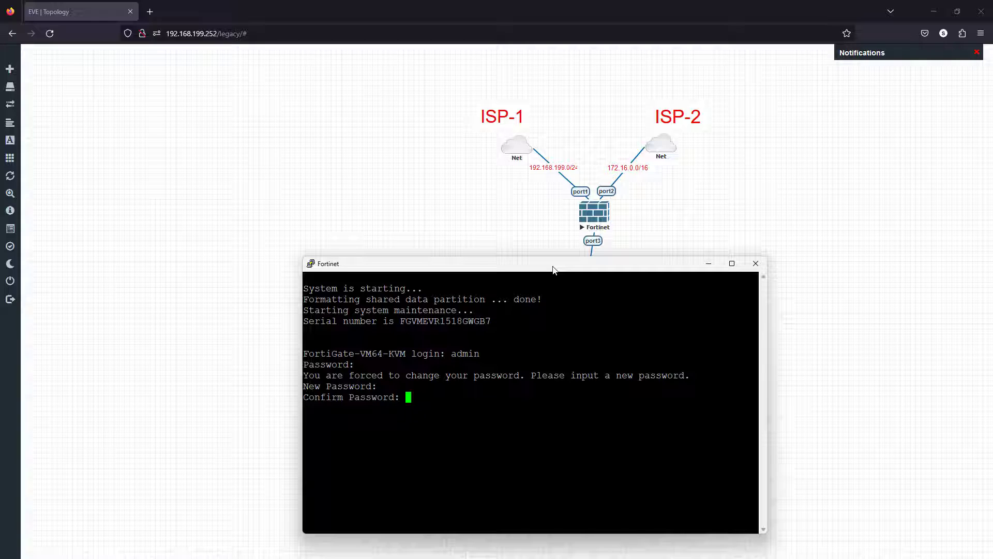
key(Return)
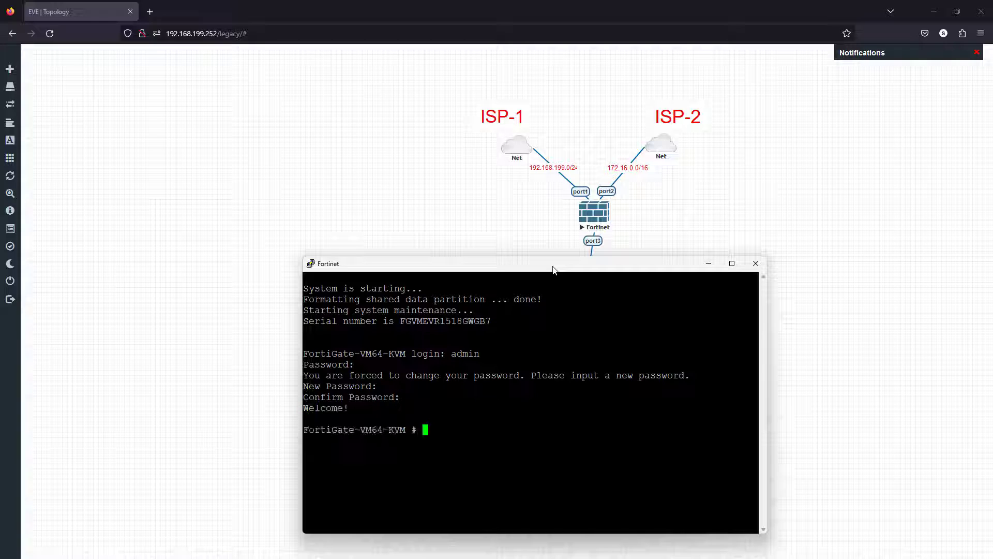
key(Return)
key(Return)
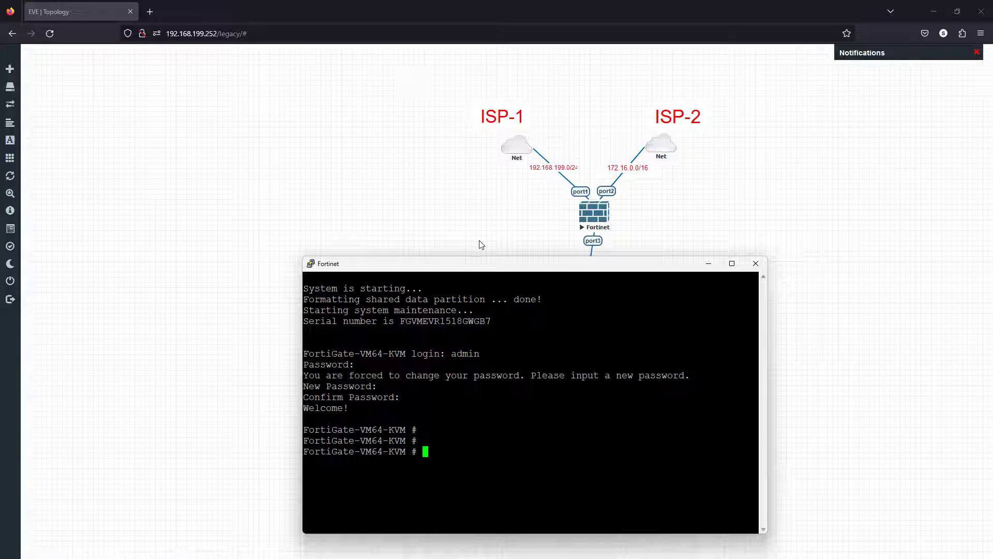
List the firewall's interfaces with get system interface and check the IP address of port1.
drag(477, 266, 462, 253)
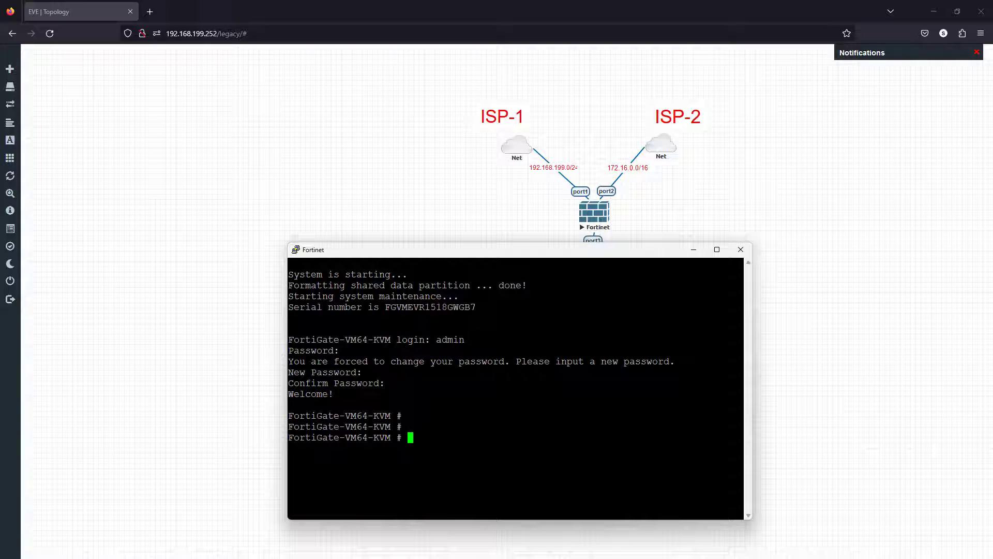
text(get system interface)
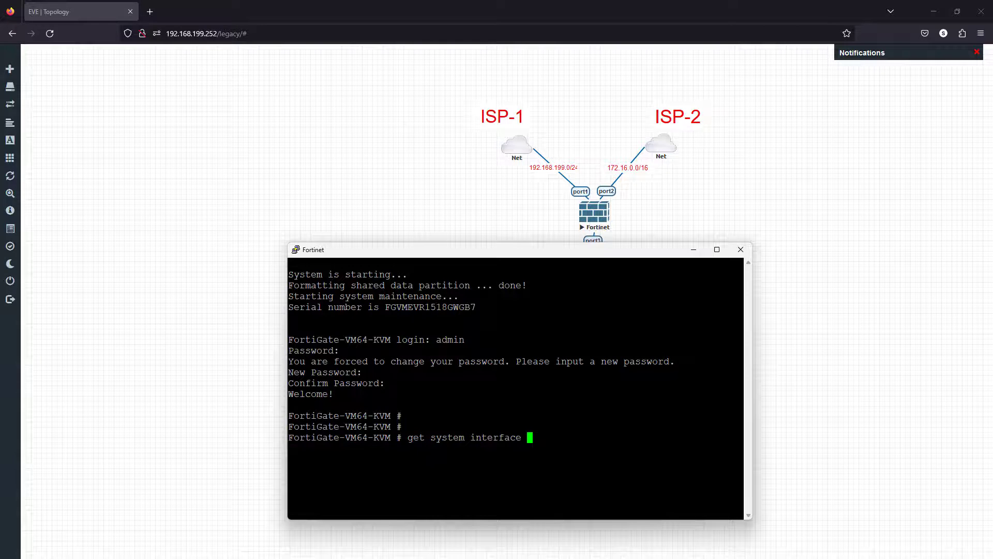
key(Return)
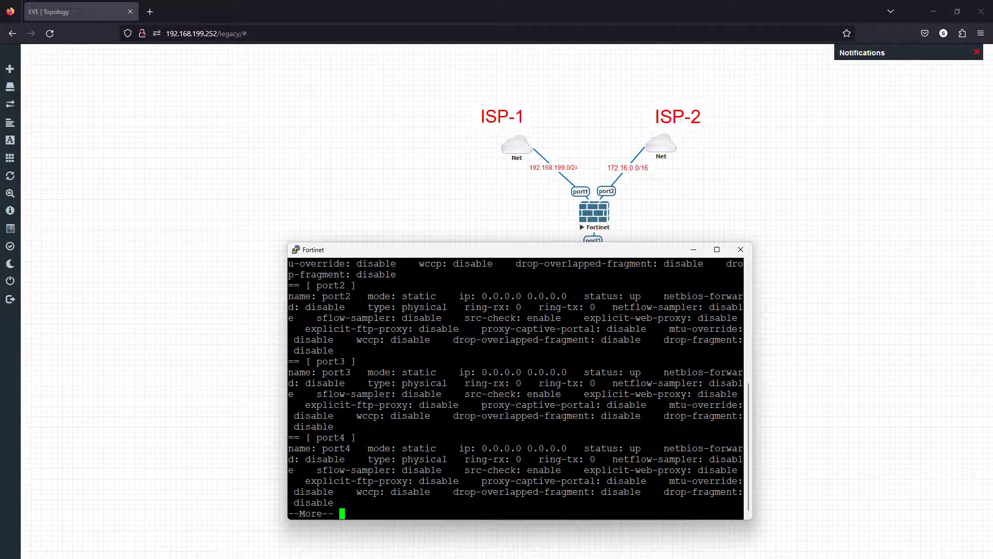
scroll(516, 388, up, 4)
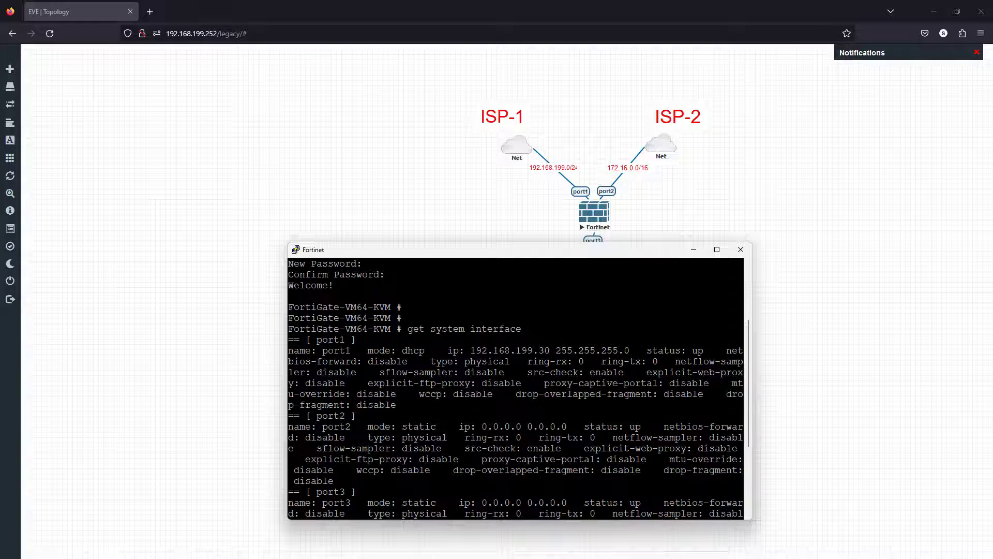
drag(555, 350, 467, 350)
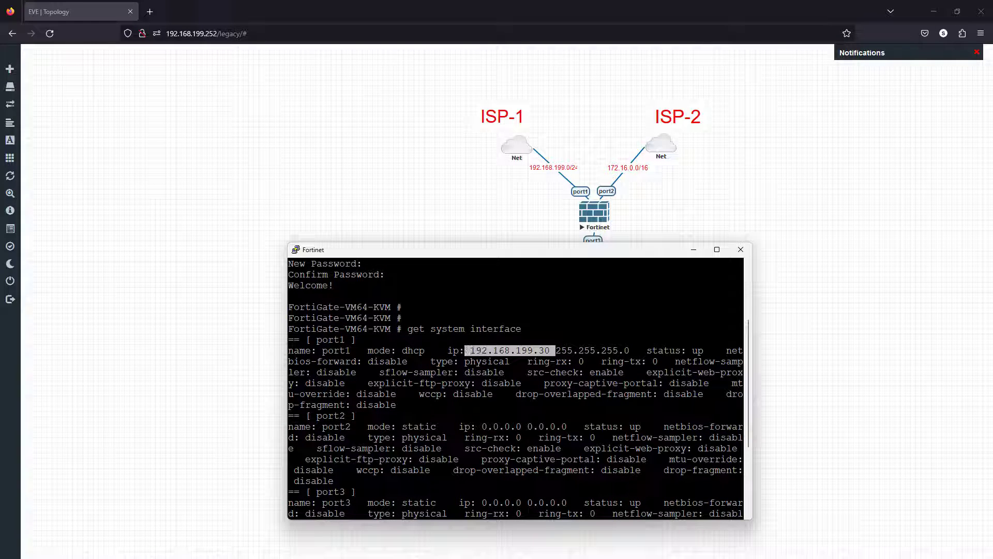
scroll(516, 389, down, 4)
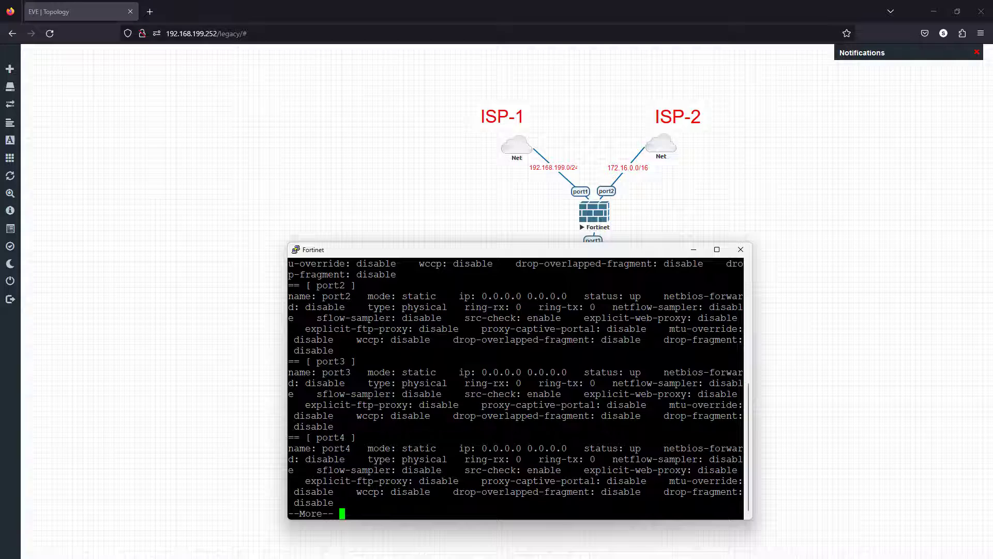
key(space)
key(Return)
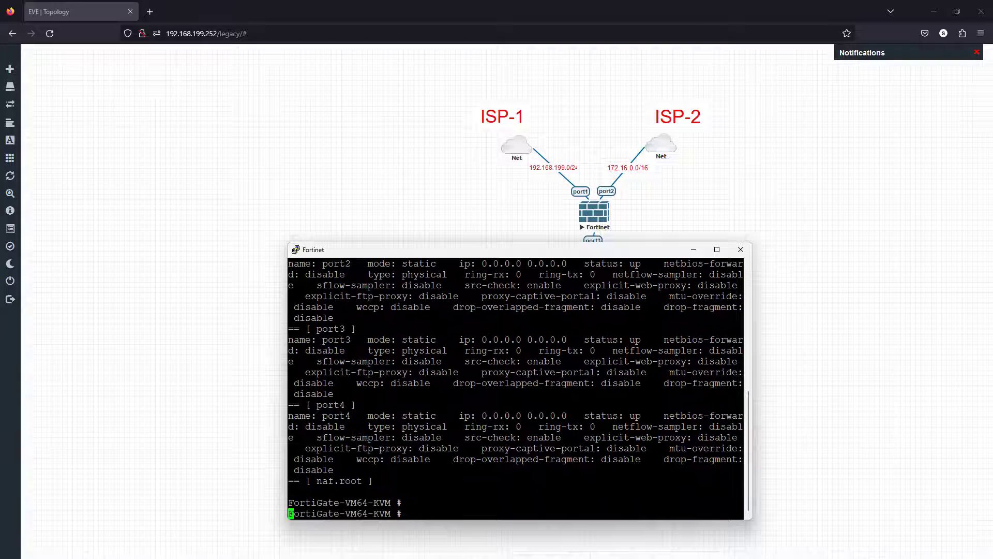
key(Return)
key(Return)
Configure port1 under system interface to allow https, http, ssh and ping access, and save with next and end.
text(c)
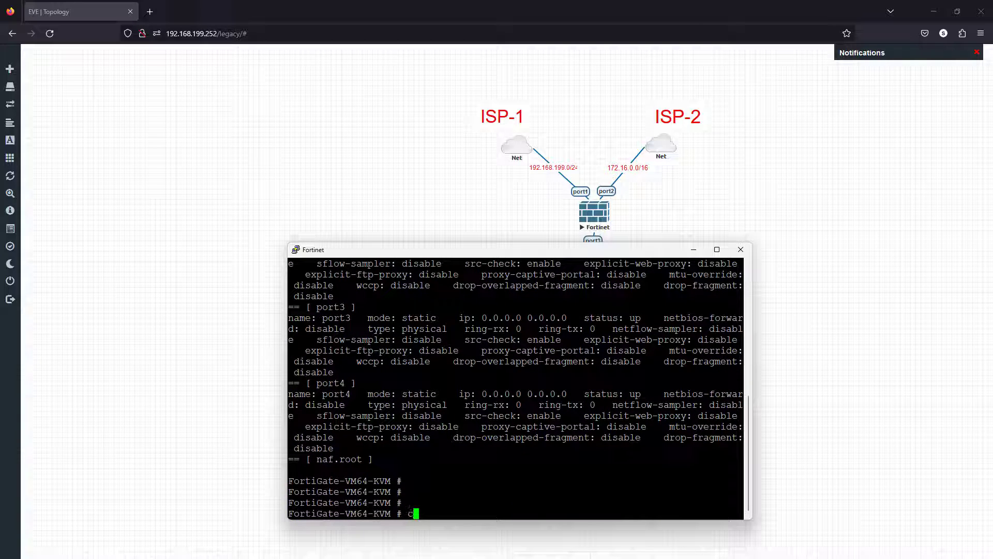
text(onf system interface)
key(Return)
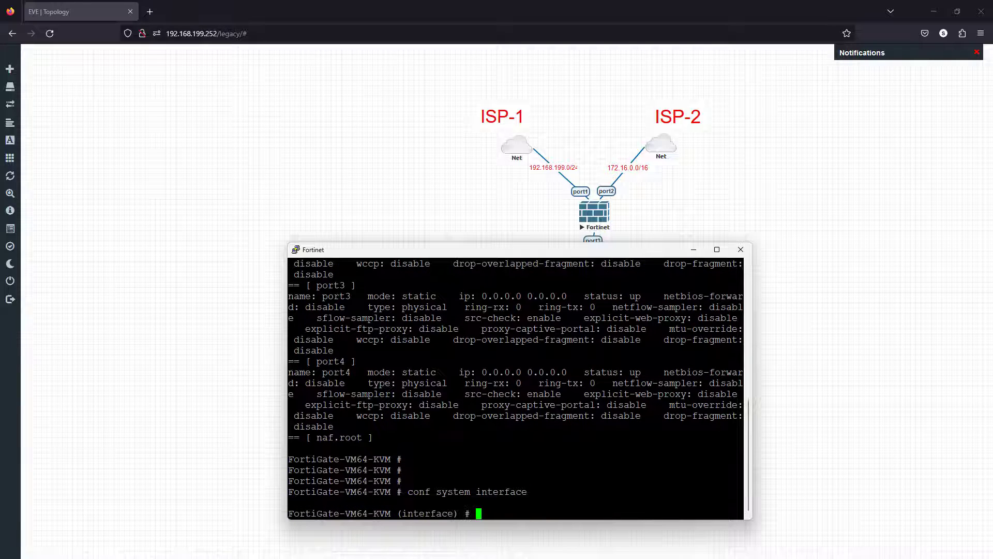
text(edit port1)
key(Return)
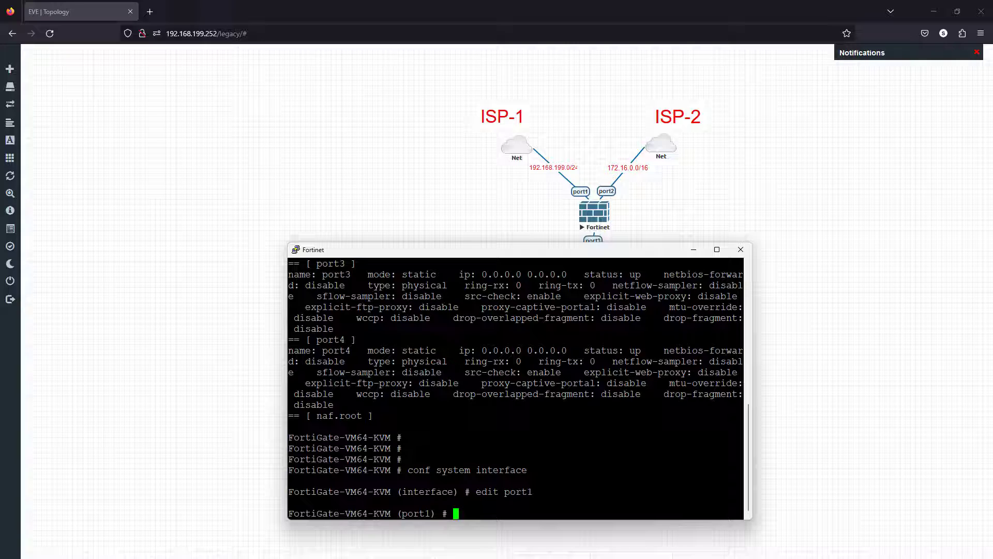
text(set allowaccess )
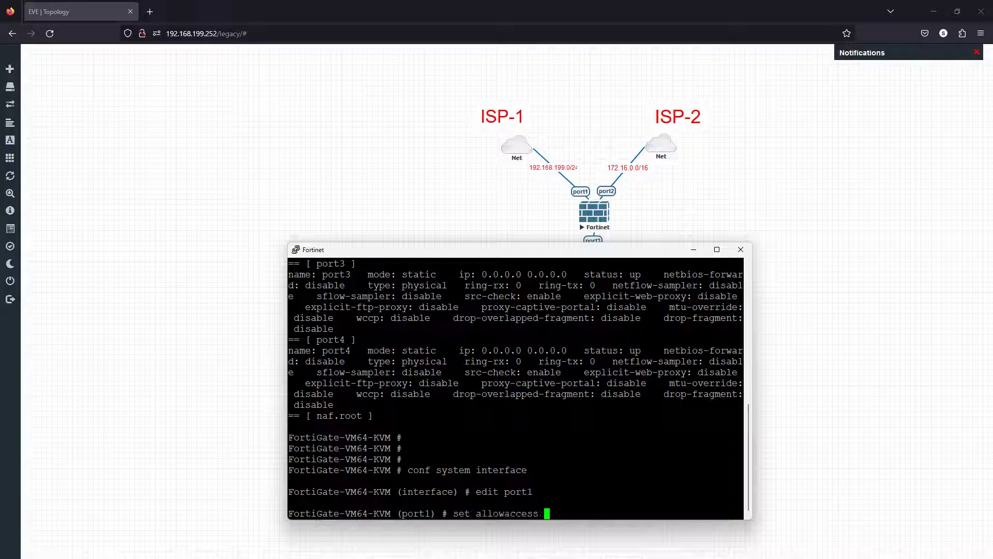
text(https http ssh ping)
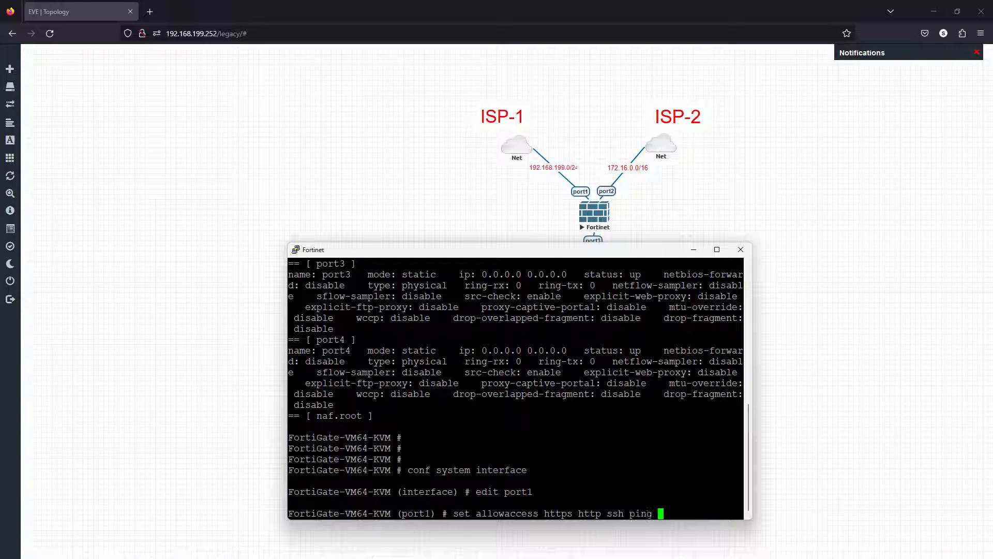
key(Return)
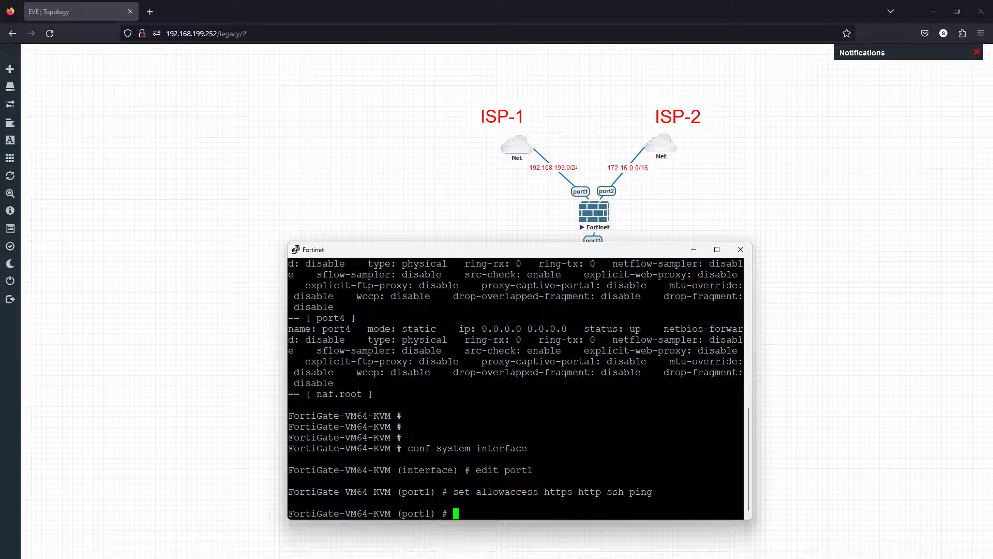
text(next)
key(Return)
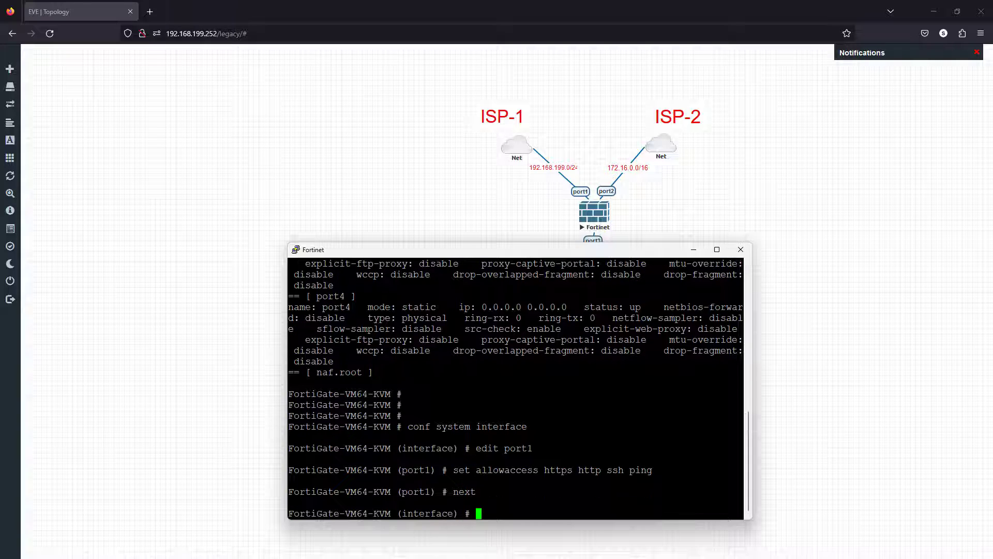
text(end)
key(Return)
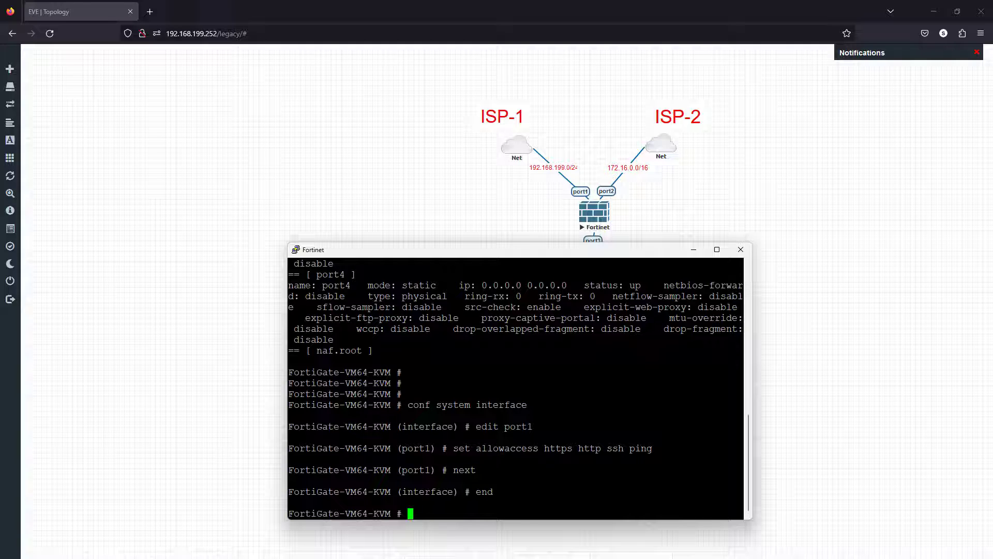
Close the Fortinet console session.
click(741, 249)
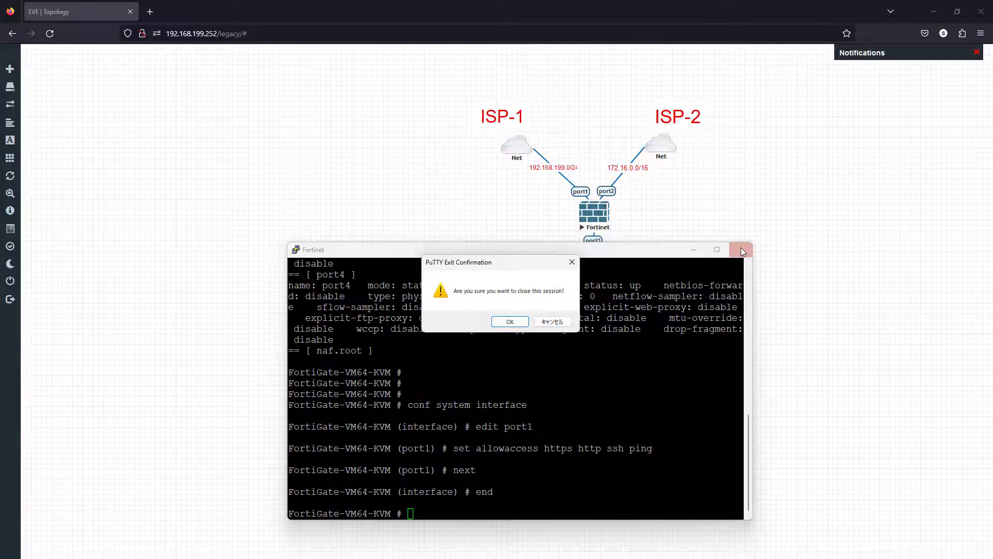
click(516, 323)
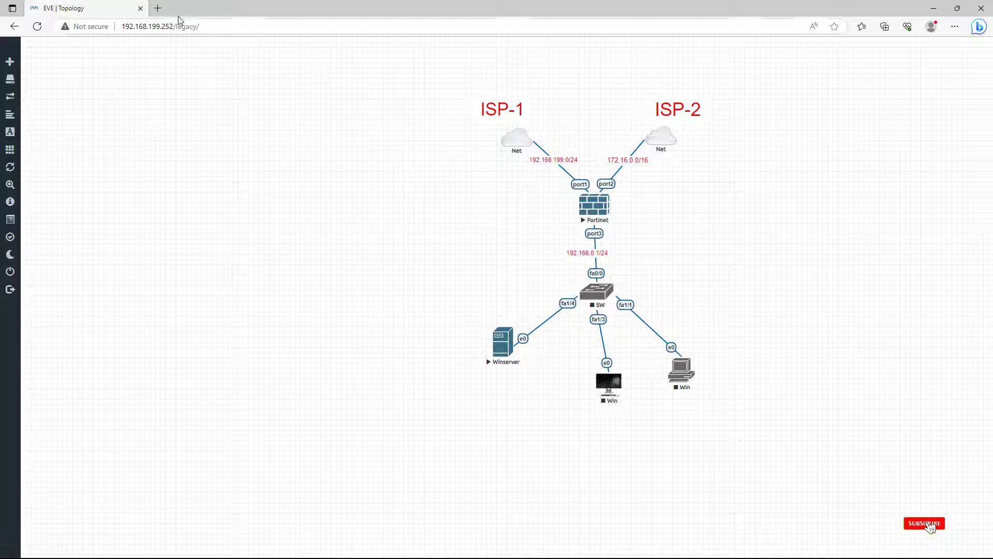
Open the firewall's web management page at 192.168.199.30 in a new browser tab.
click(158, 8)
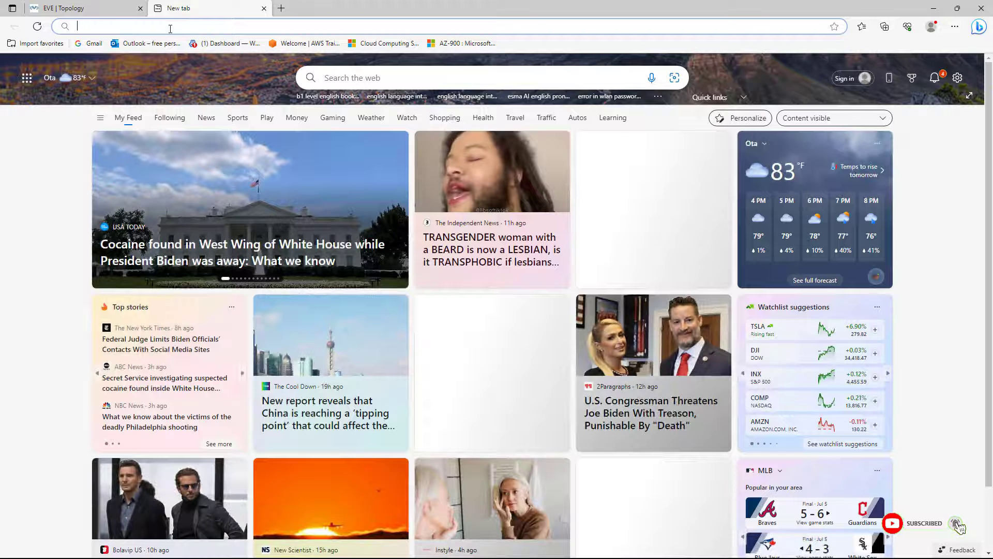
click(170, 29)
text(192.168.)
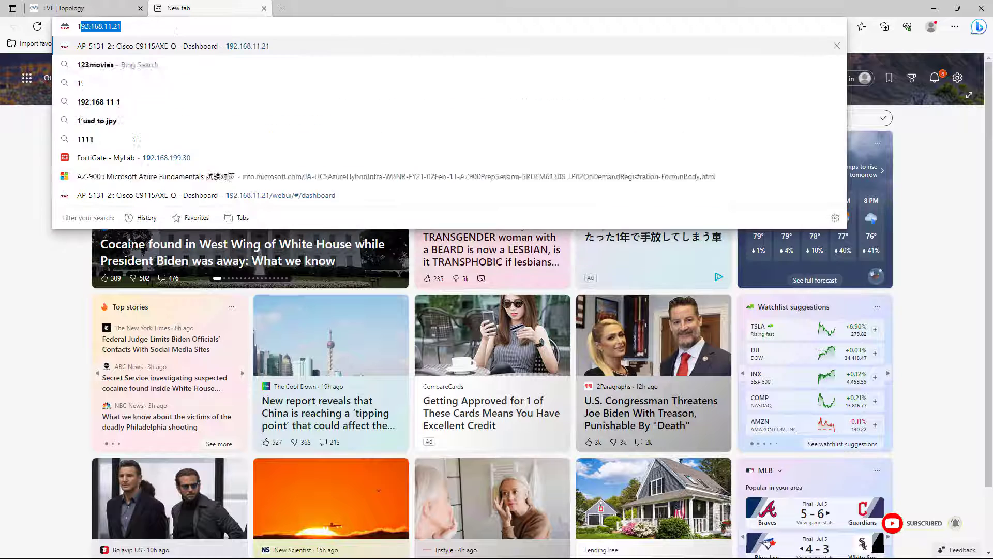
text(19)
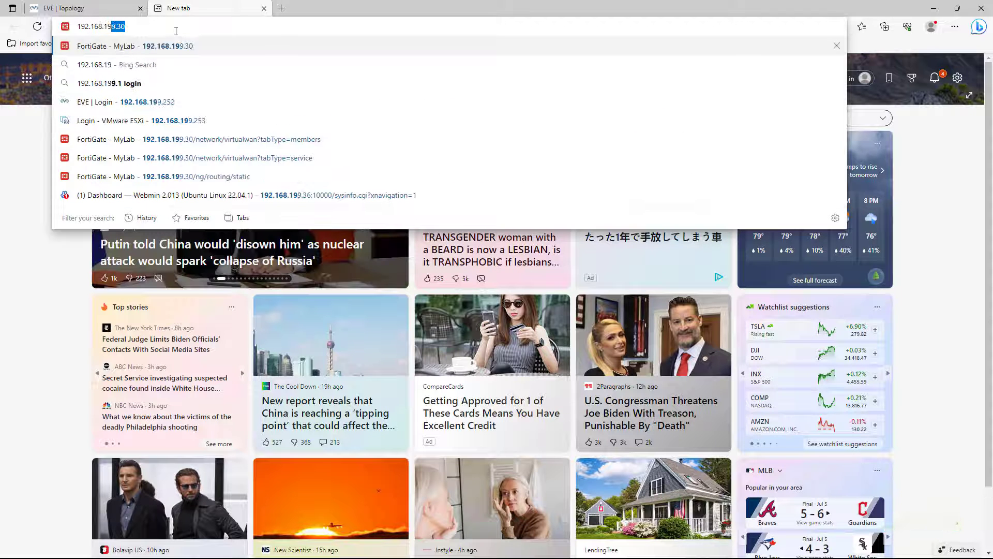
text(9.30)
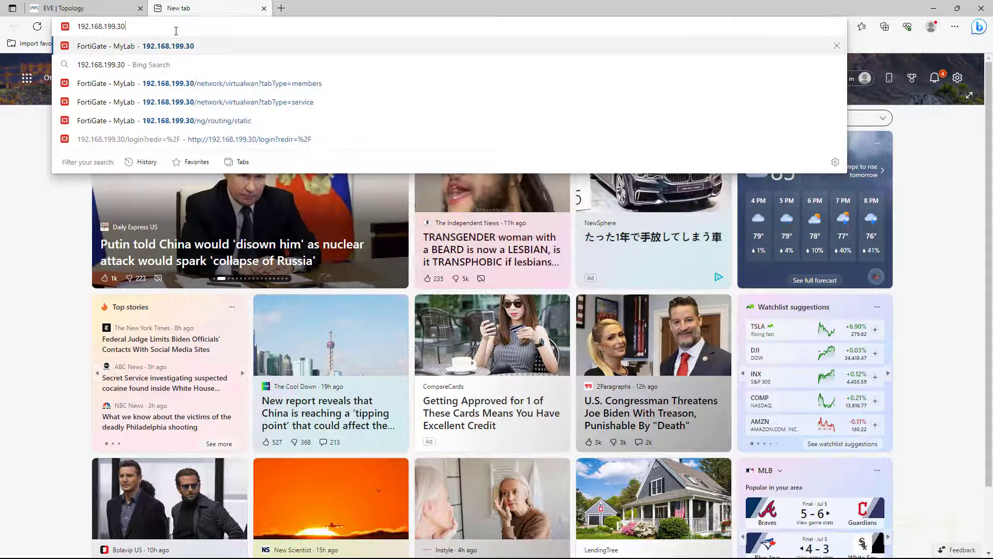
key(Return)
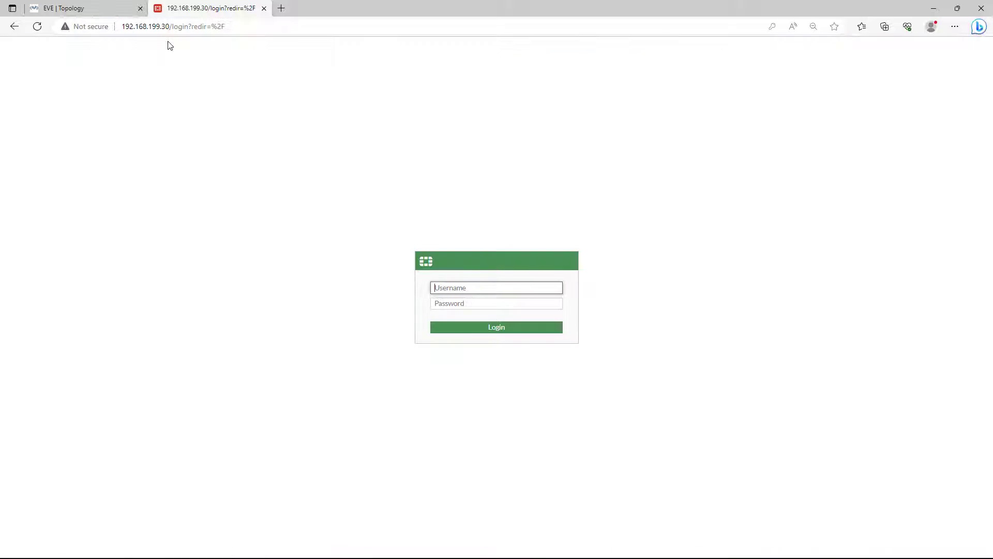
Log in to the FortiGate web interface as admin with the account password.
text(admin)
key(Tab)
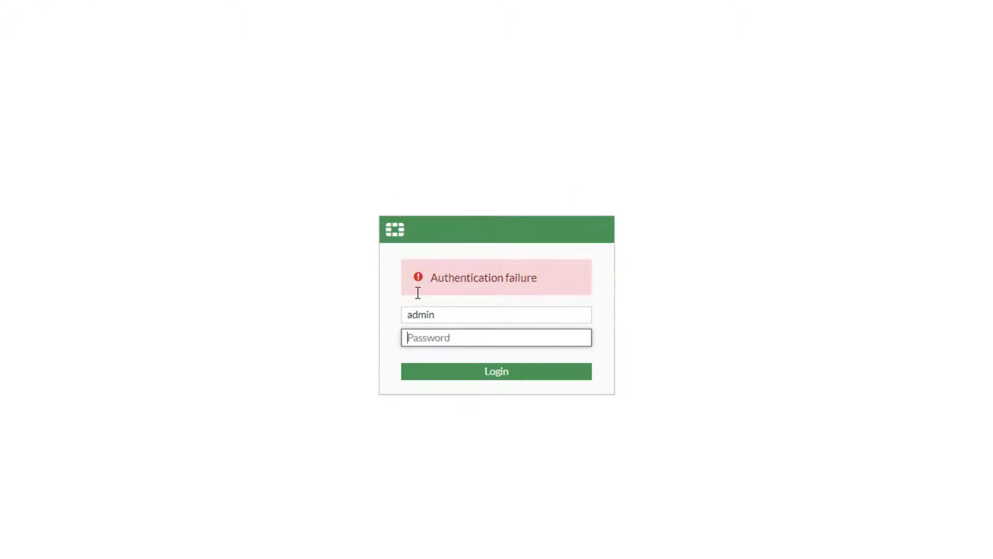
text(•••••••)
key(Return)
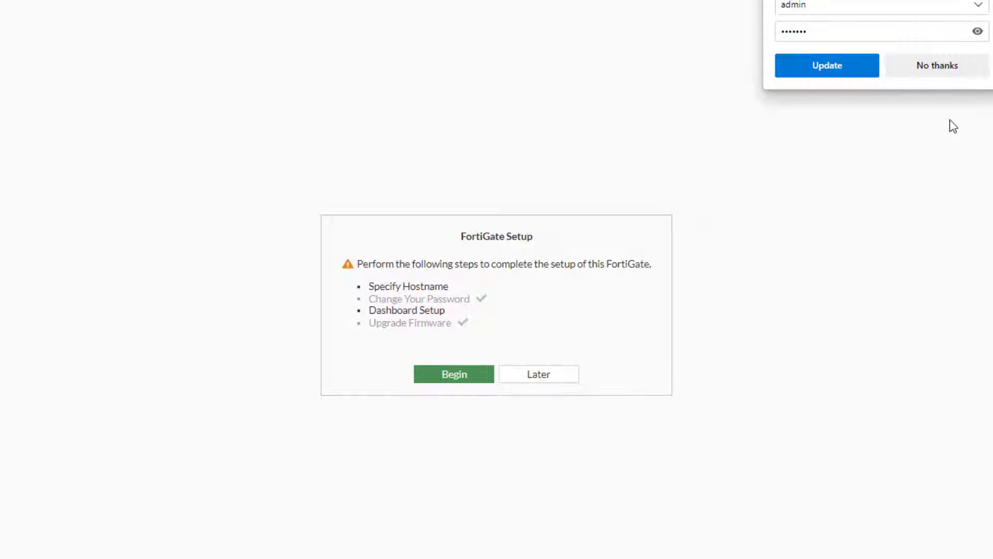
Decline the browser's password update, postpone the FortiGate setup, and dismiss the FortiOS 7.0.0 overview.
click(948, 66)
click(537, 371)
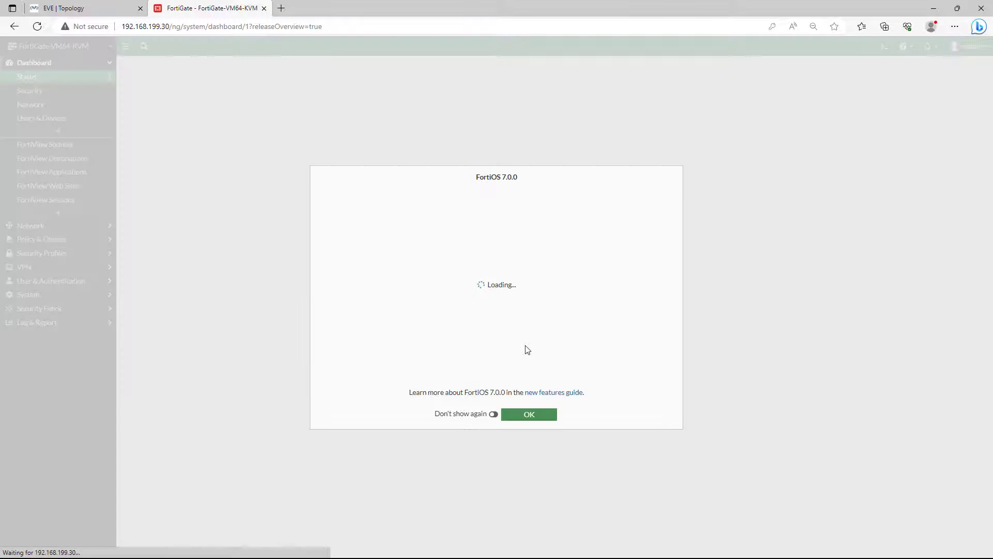
click(515, 418)
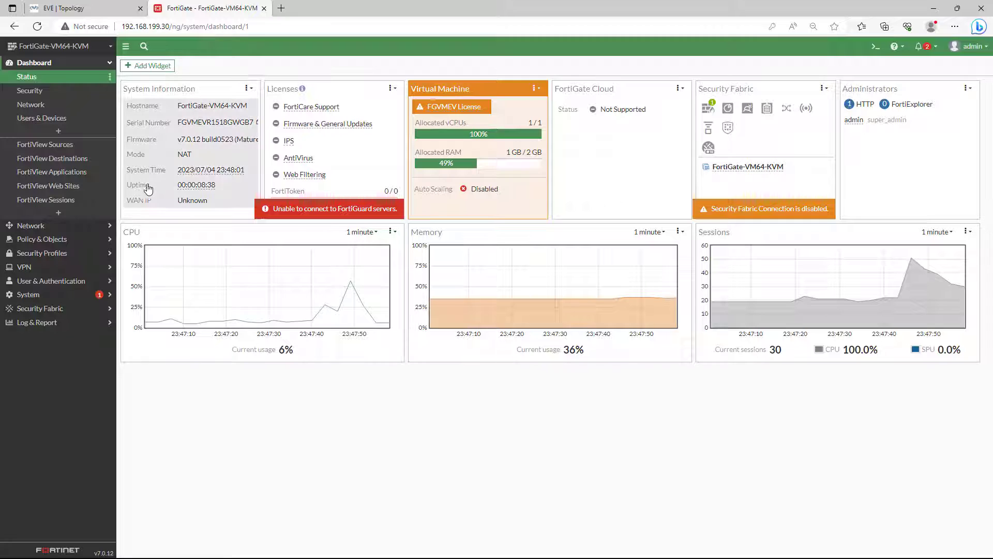
Set the firewall's host name to MyLab in the system settings.
click(52, 294)
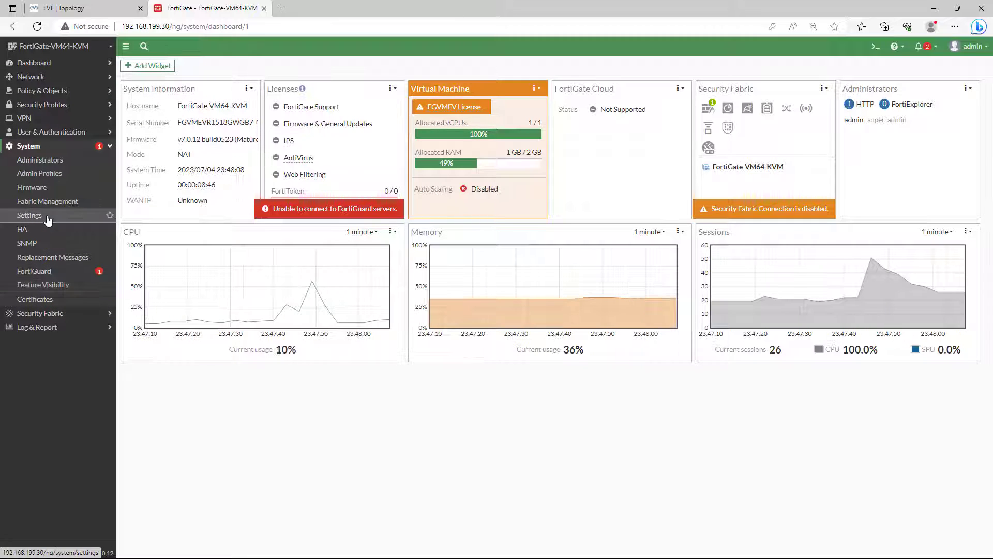
click(29, 215)
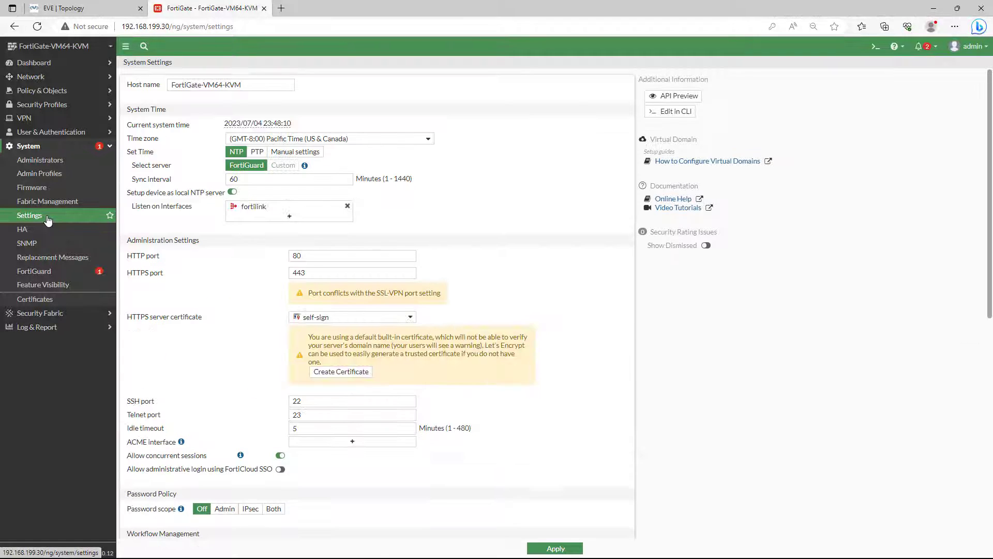
triple_click(252, 85)
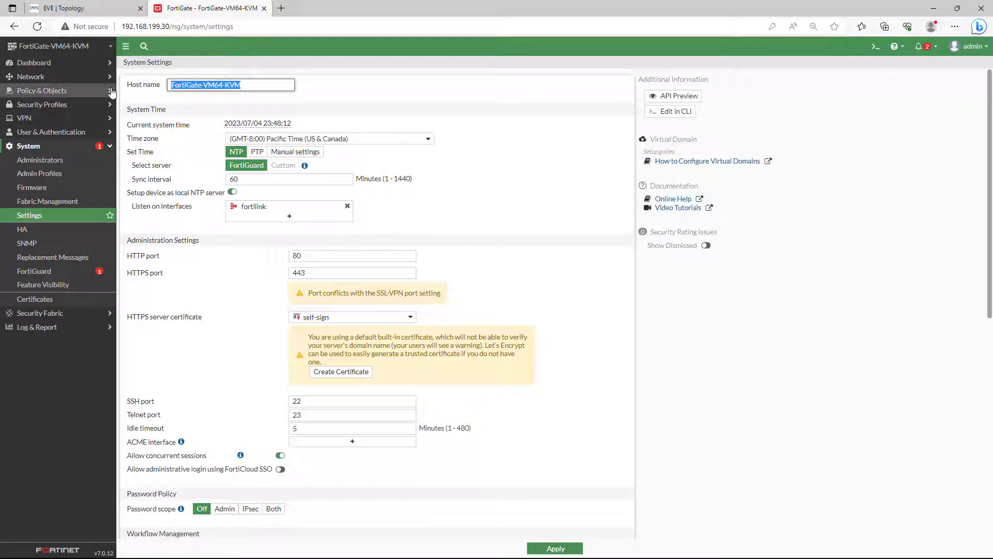
text(MyLab)
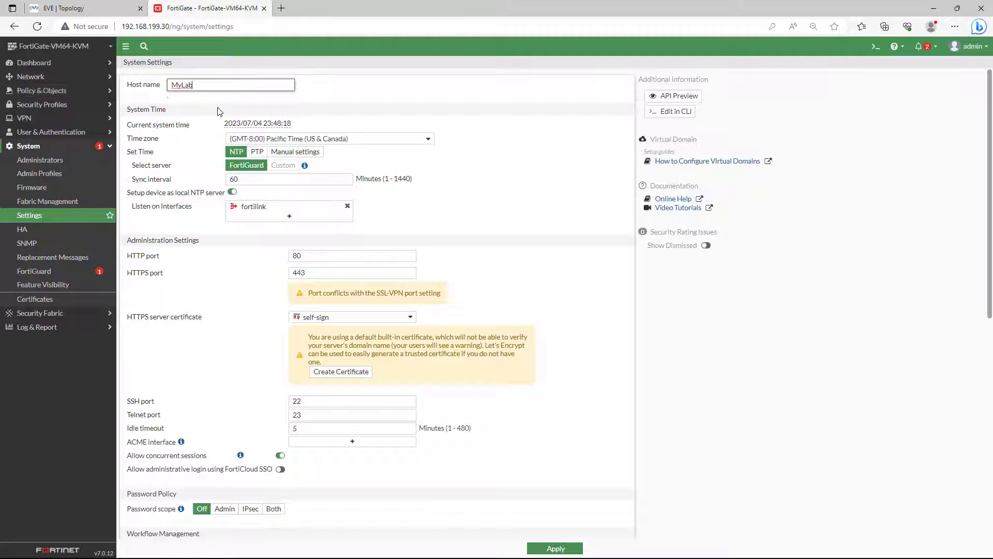
Set the system time zone to (GMT+9:00) Osaka, Sapporo, Tokyo, Seoul and apply the system settings.
click(311, 141)
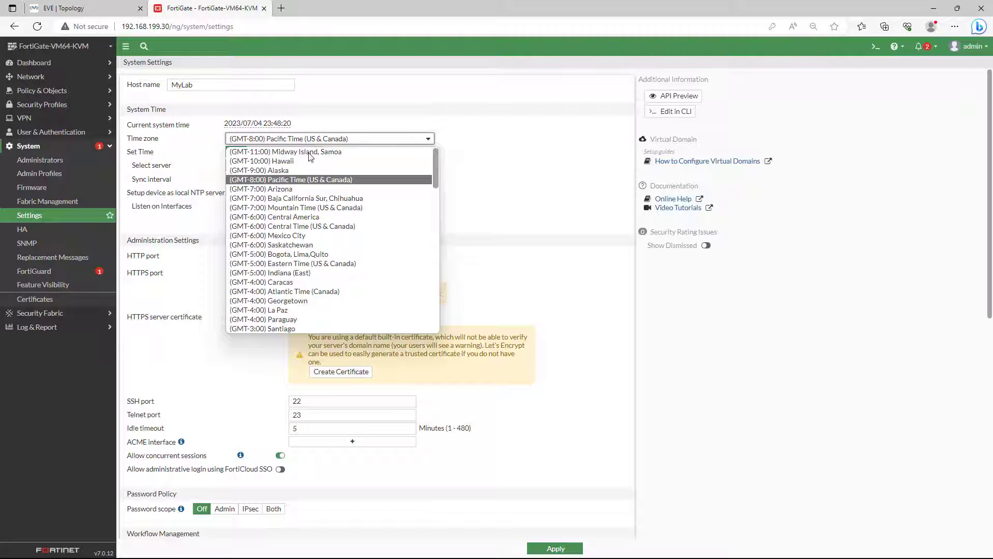
scroll(307, 223, down, 5)
scroll(307, 226, down, 6)
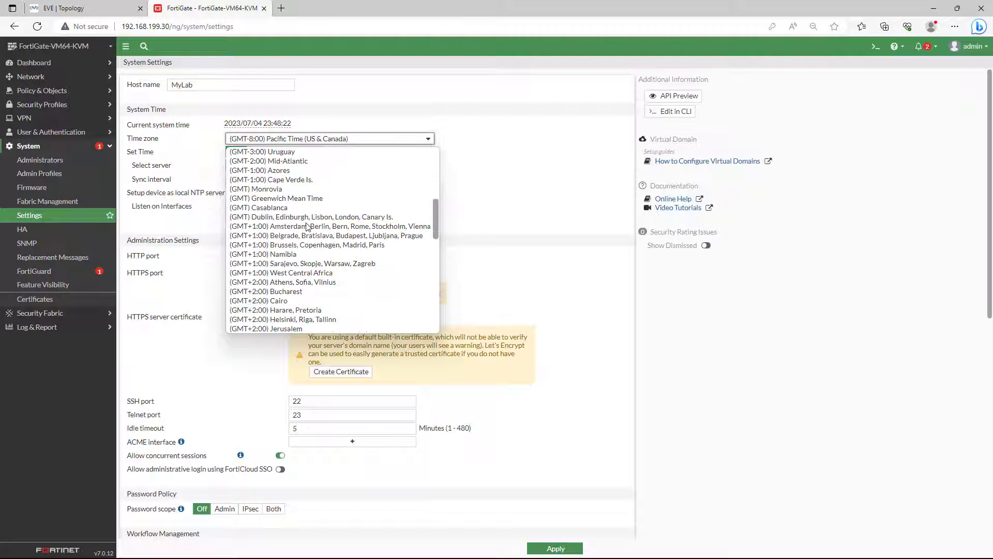
scroll(308, 228, down, 4)
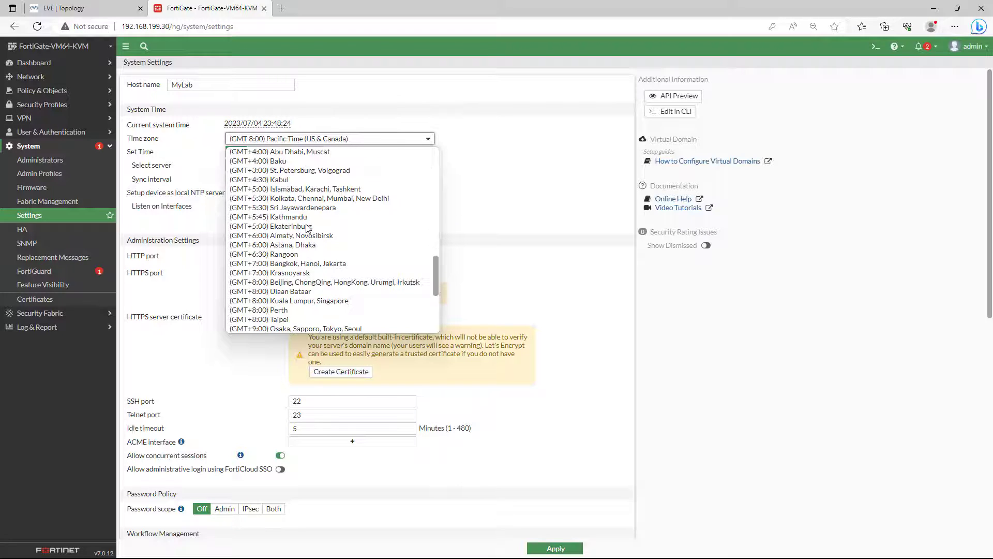
click(311, 273)
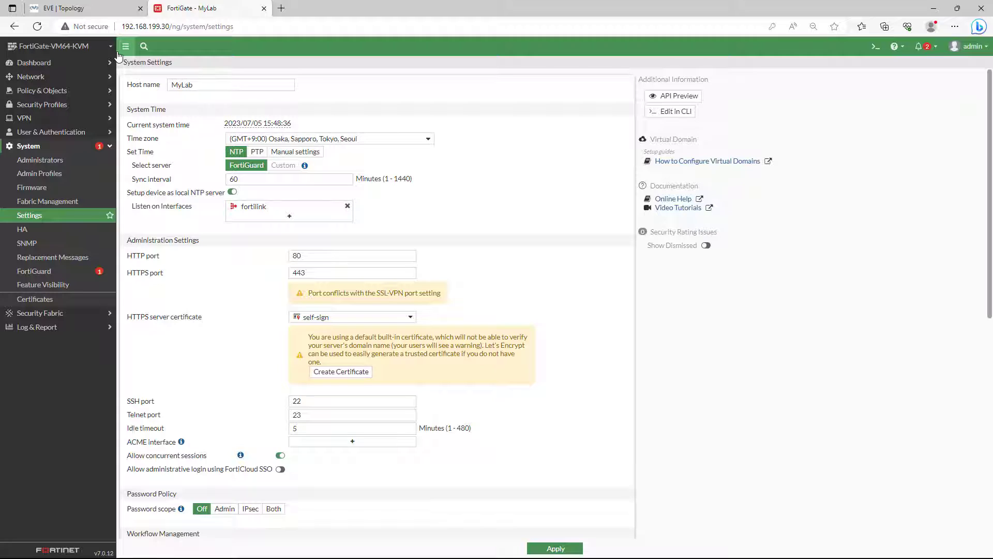
Set the status of the fortilink aggregate interface to Disabled in the network interface settings and save it.
click(41, 78)
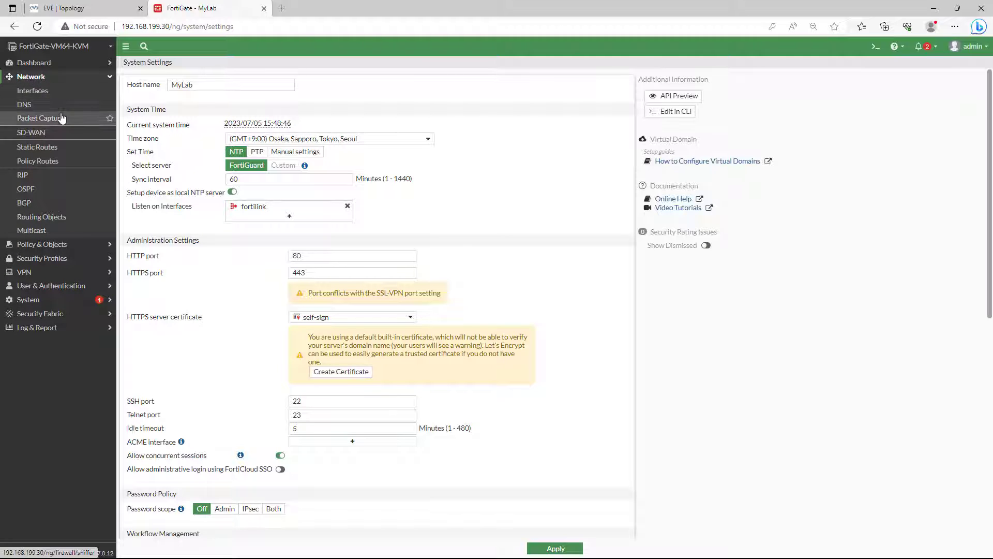
key(ctrl+plus)
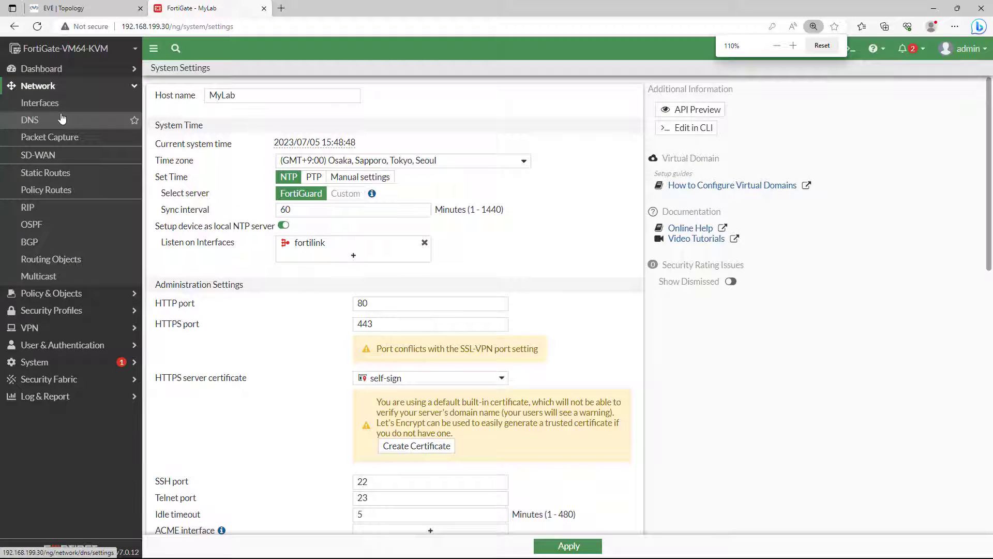
key(ctrl+plus)
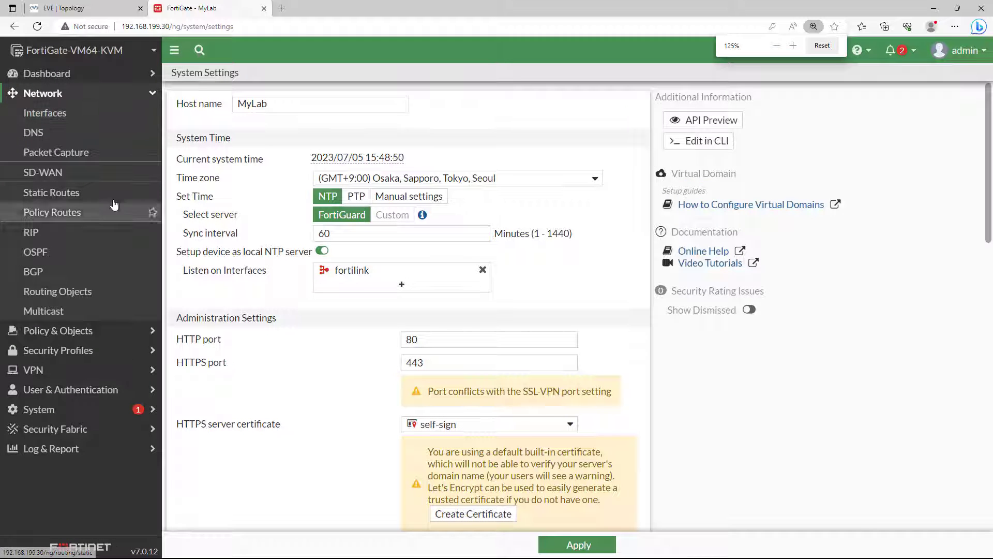
click(70, 117)
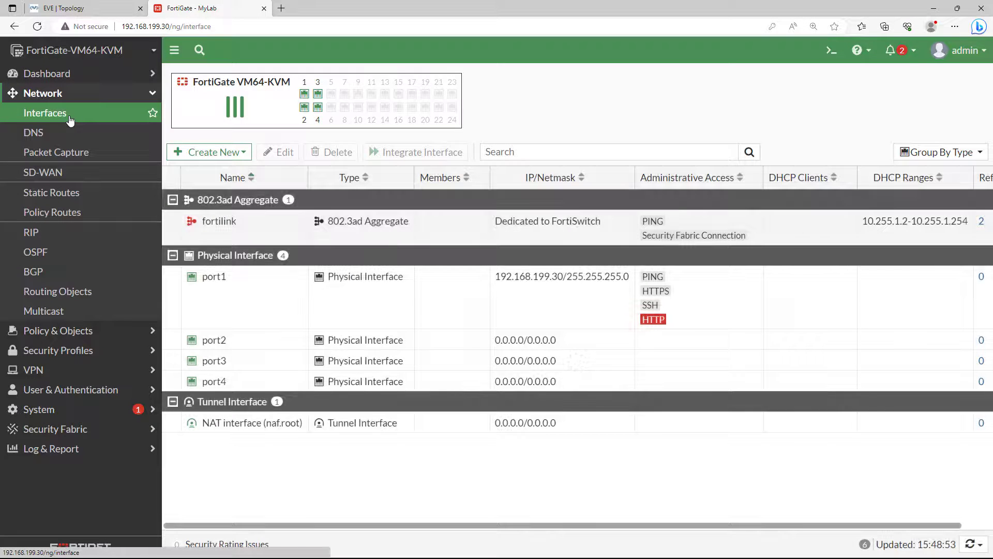
click(262, 230)
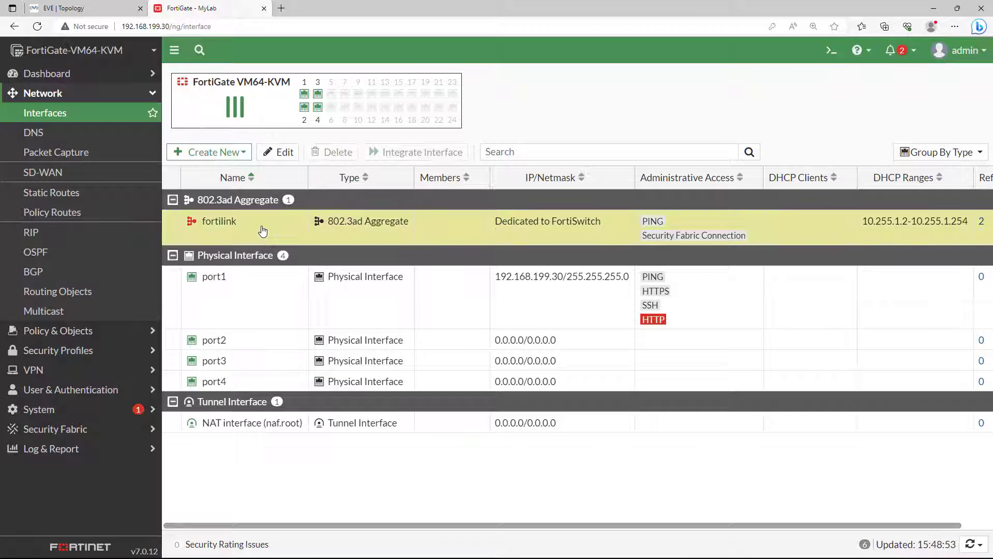
right_click(263, 231)
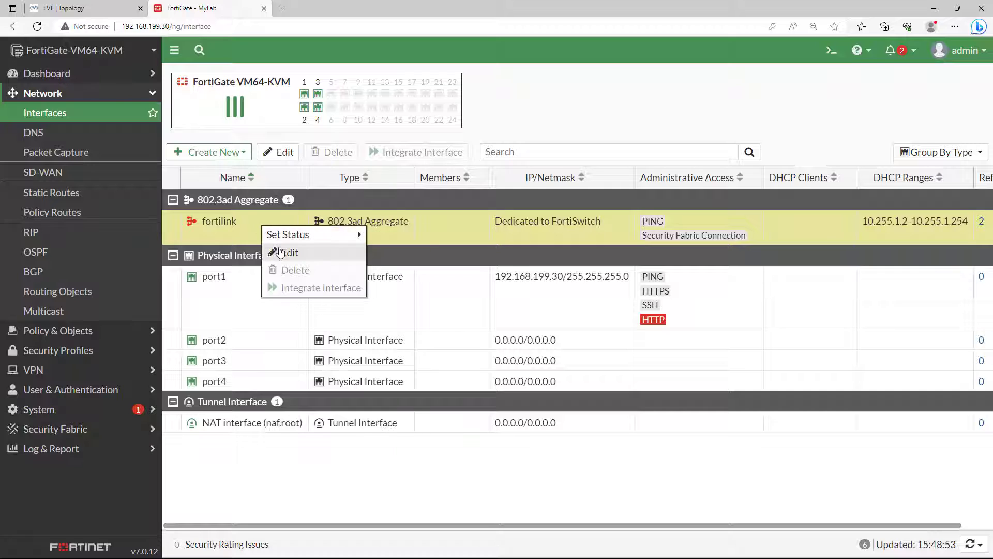
click(280, 252)
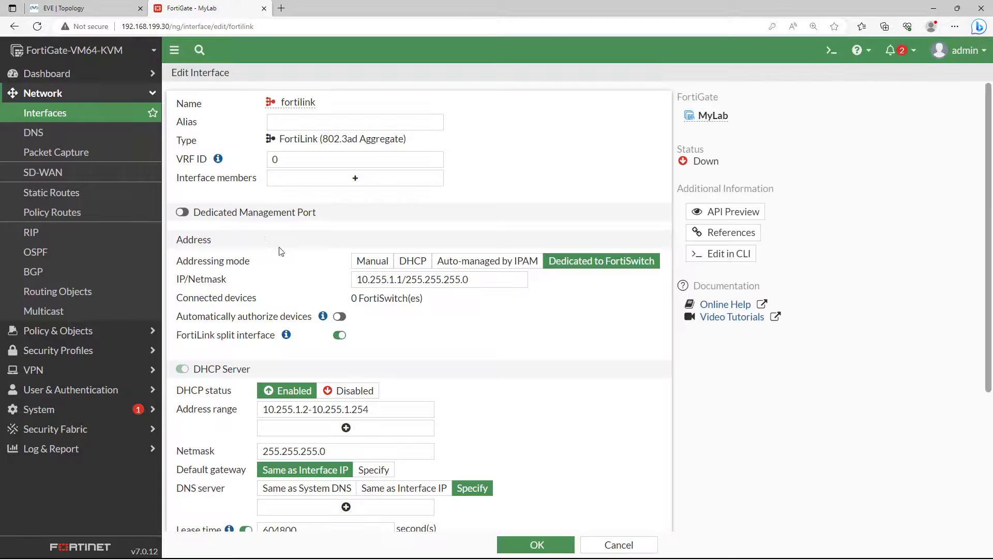
scroll(315, 351, down, 4)
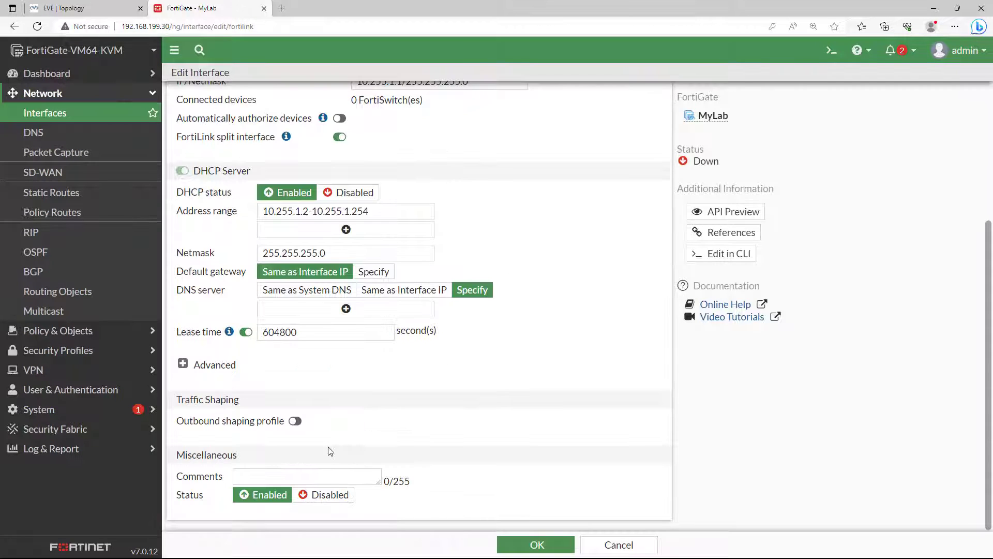
click(330, 496)
click(563, 549)
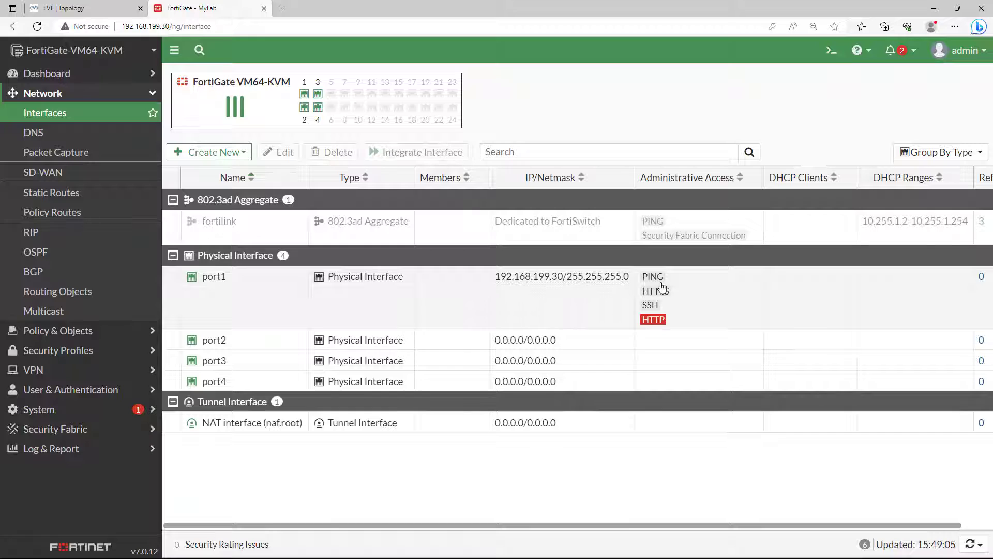
Review port1's addressing mode and administrative access in its interface settings, and close them with confirmation.
click(235, 282)
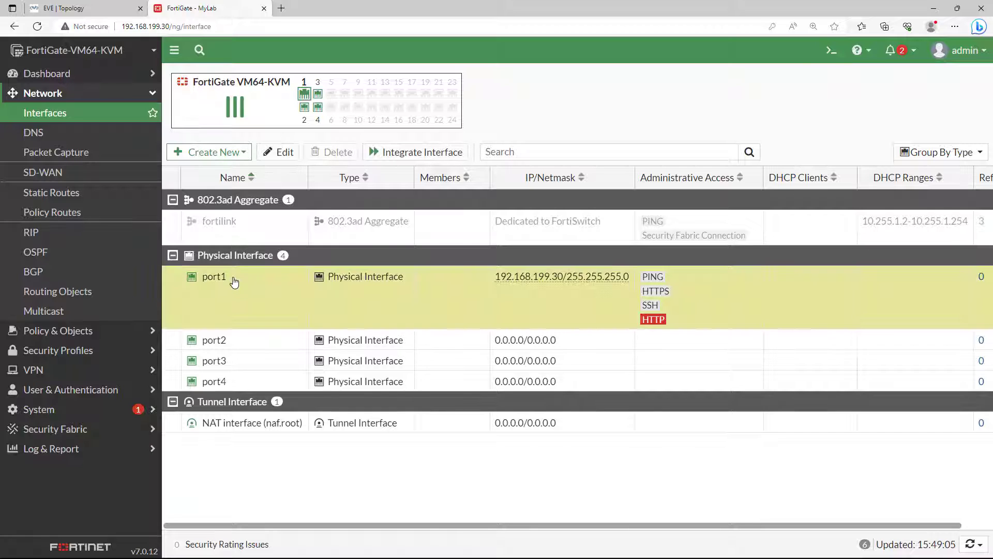
double_click(235, 282)
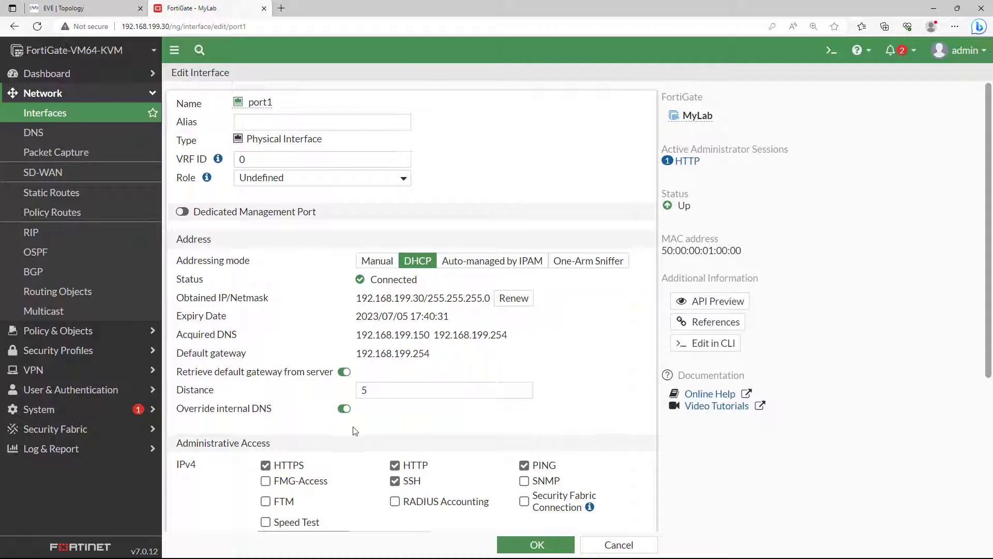
scroll(357, 430, down, 4)
click(535, 546)
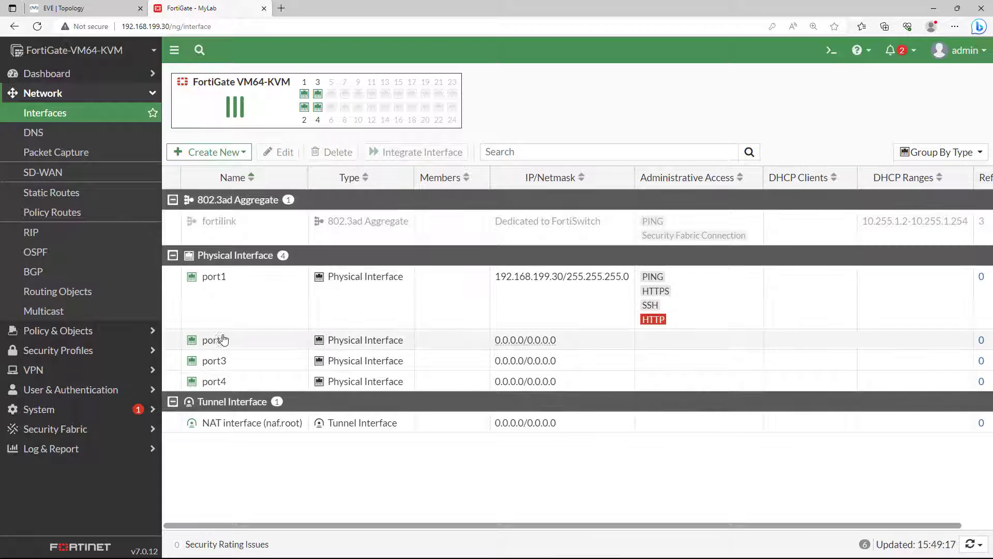
Configure port2 with the WAN role, DHCP addressing and PING administrative access, and save the interface.
double_click(243, 343)
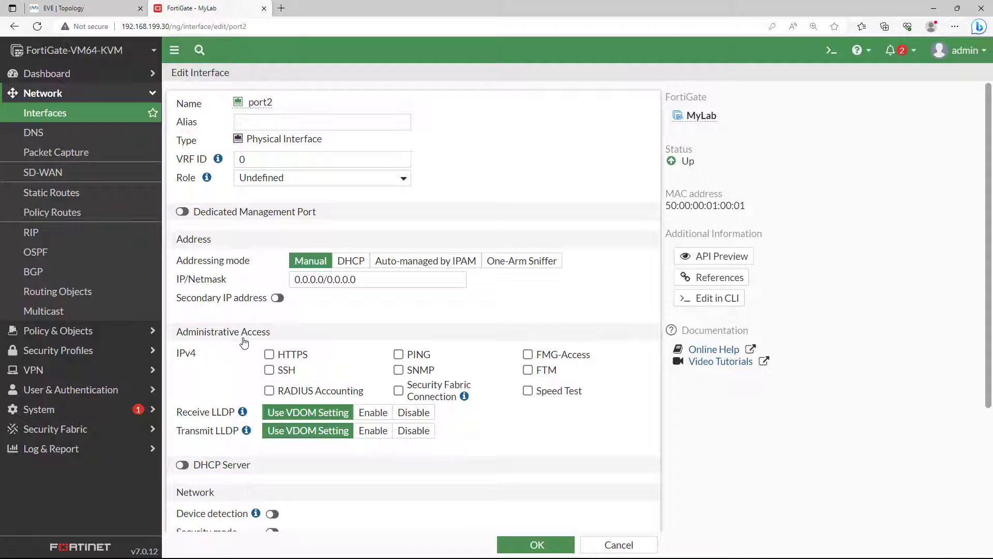
click(321, 179)
click(291, 201)
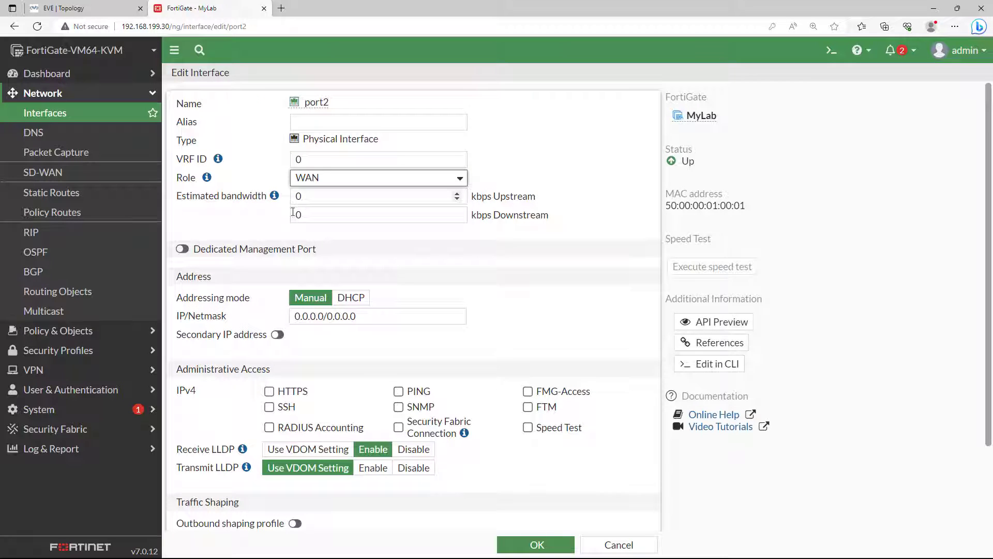
click(351, 298)
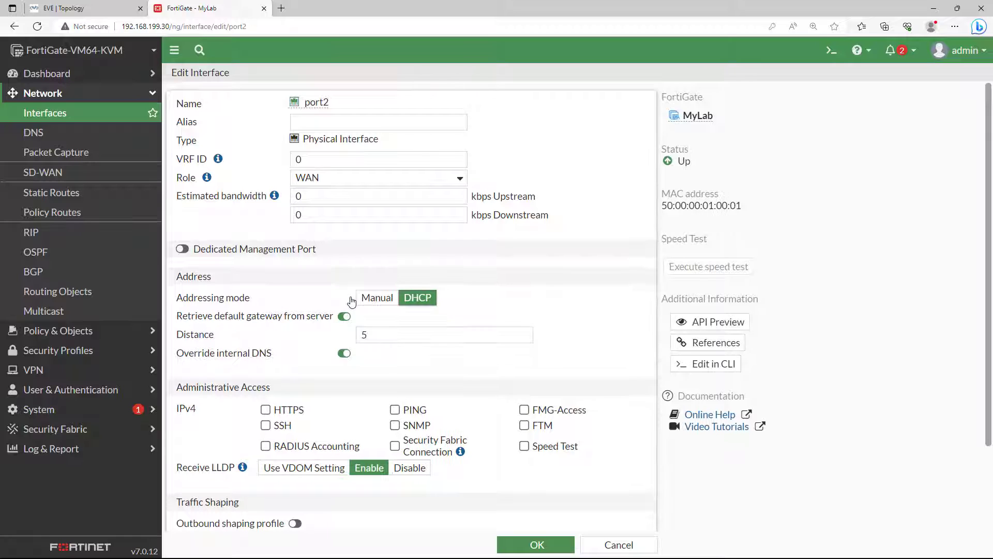
click(395, 410)
scroll(472, 384, down, 2)
click(533, 543)
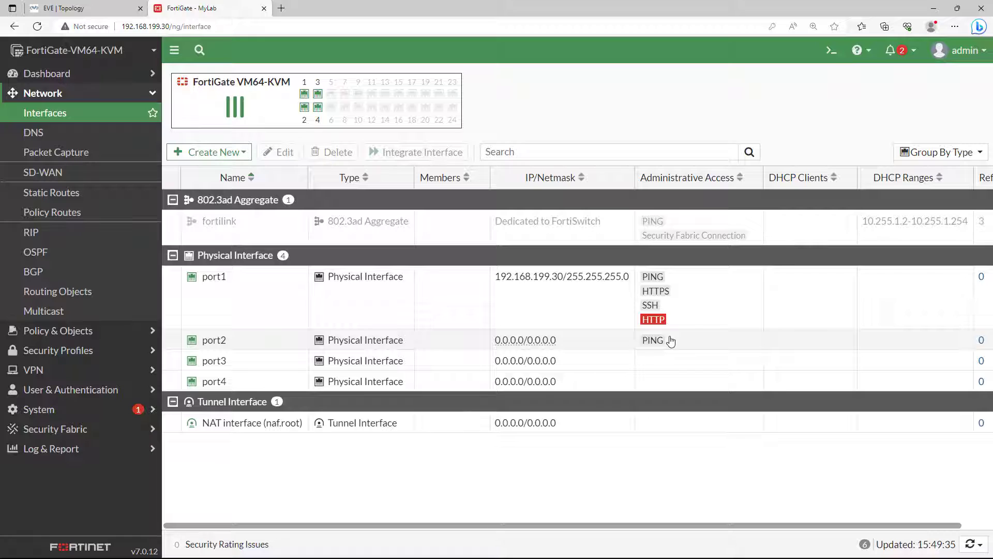
Give port3 the LAN role and set its manual IP/netmask to 192.168.0.1/24 in the interface settings.
double_click(233, 366)
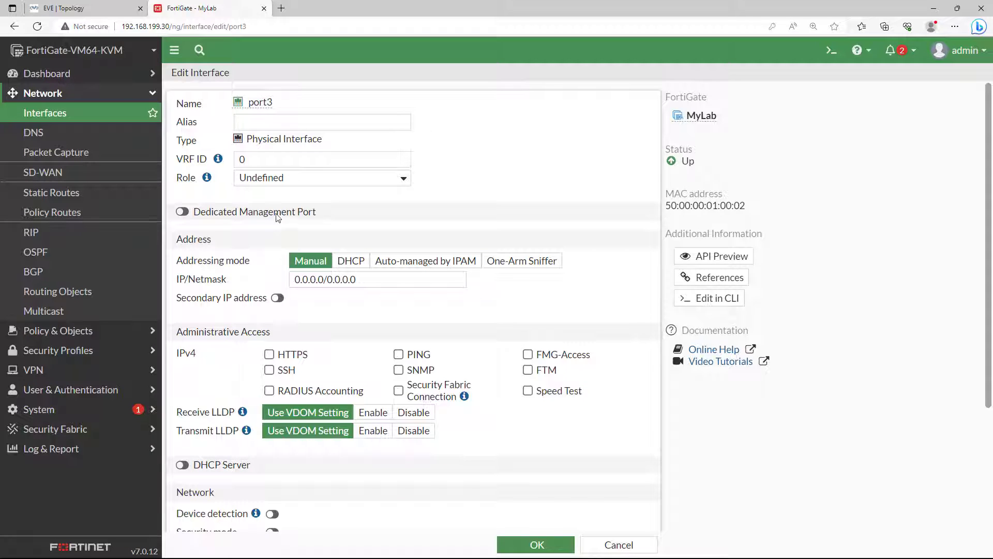
click(297, 178)
click(259, 193)
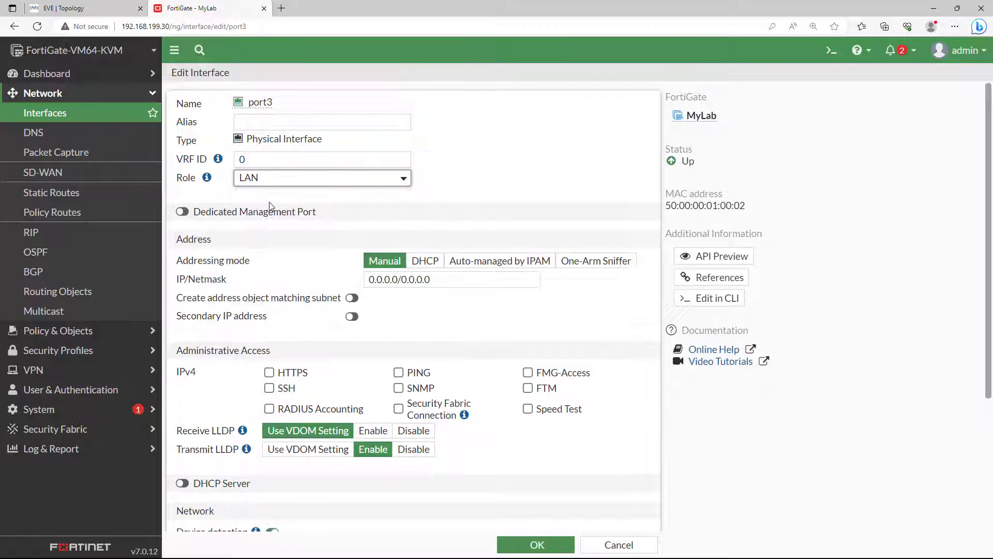
click(443, 280)
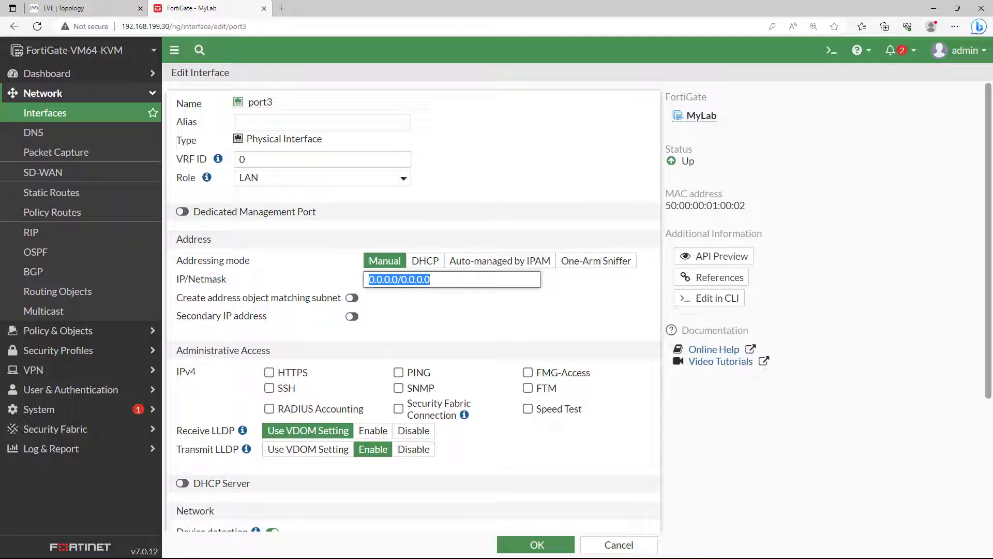
text(192.168.0.1)
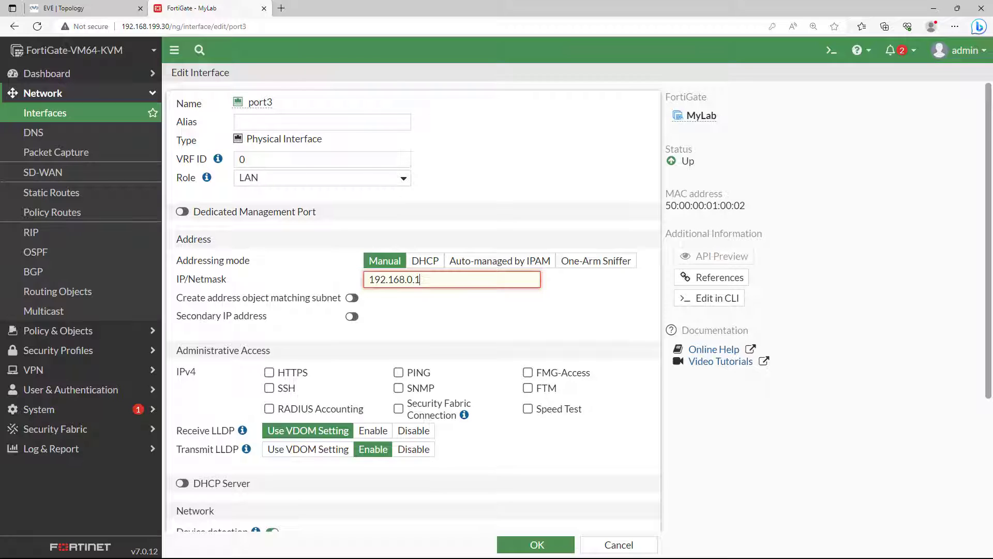
text(/24)
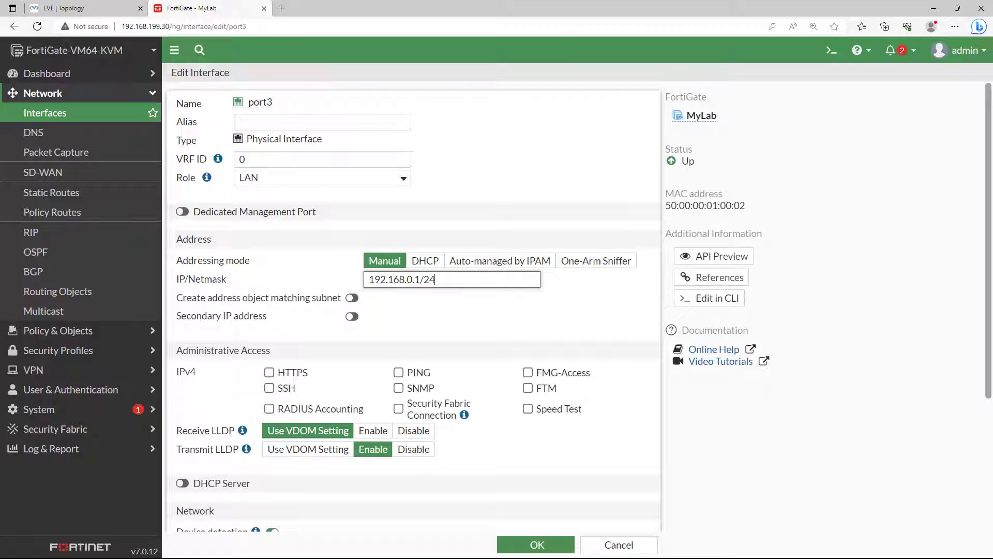
Allow HTTPS, PING and SSH as IPv4 administrative access on port3.
click(269, 373)
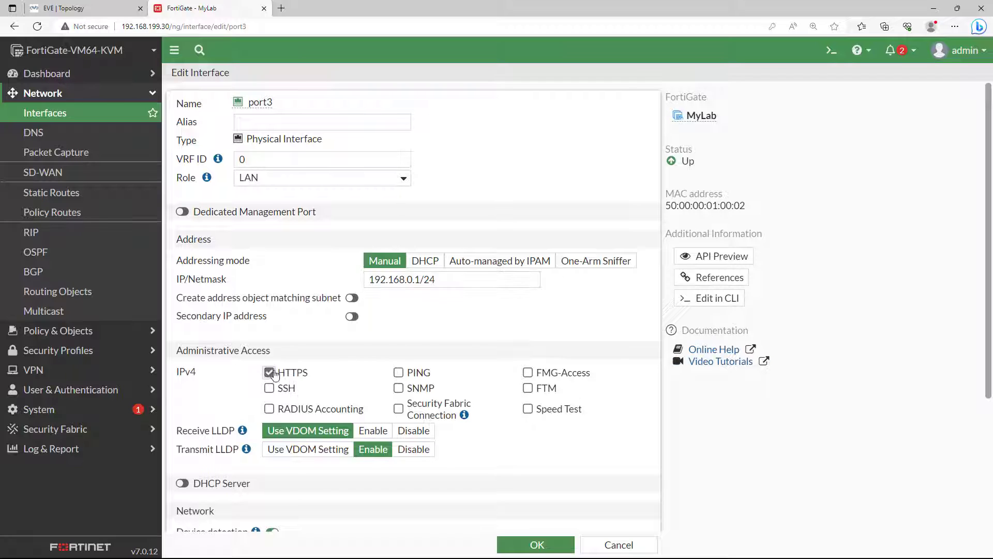
click(399, 373)
scroll(356, 381, down, 1)
click(269, 320)
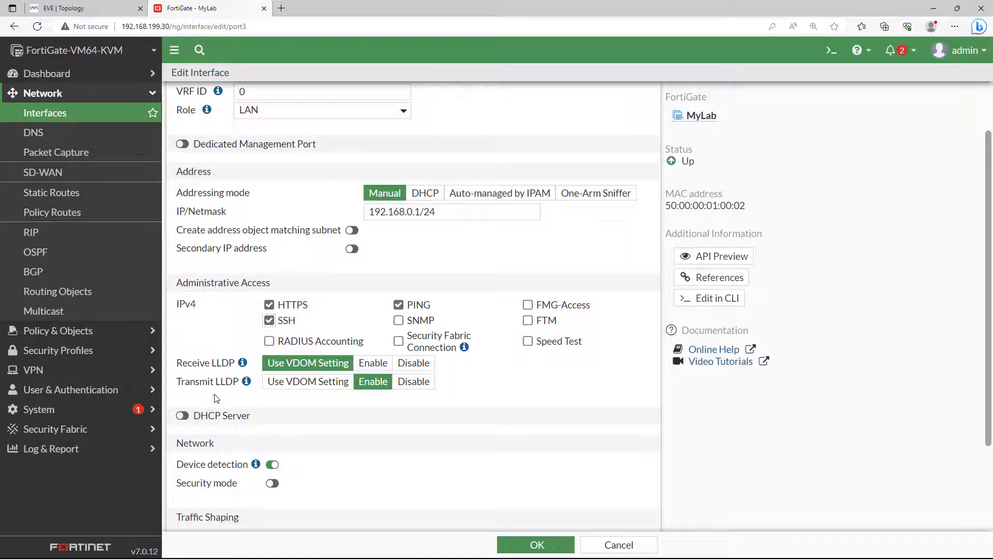
Enable the DHCP server on port3 with the address range 192.168.0.2-192.168.0.10, and save the interface.
click(180, 423)
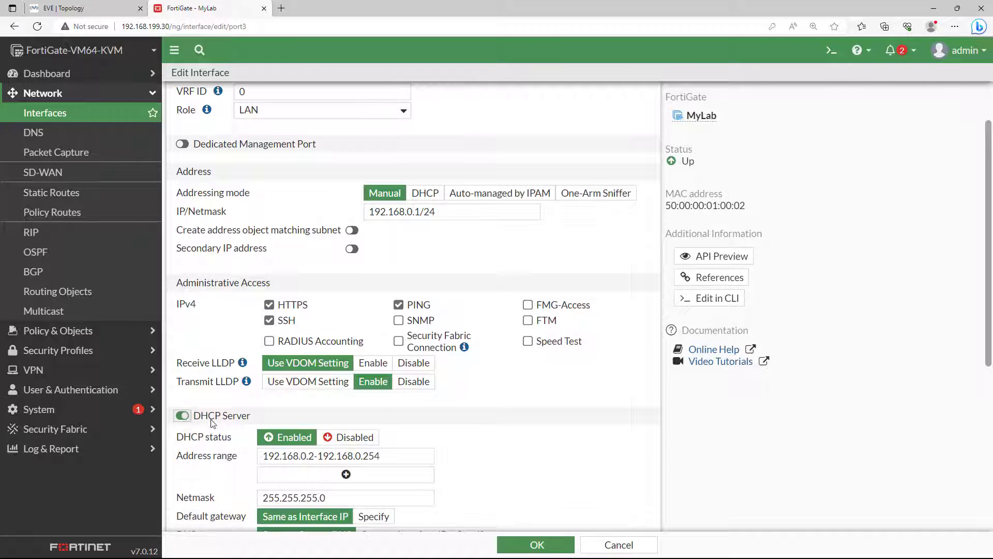
click(396, 454)
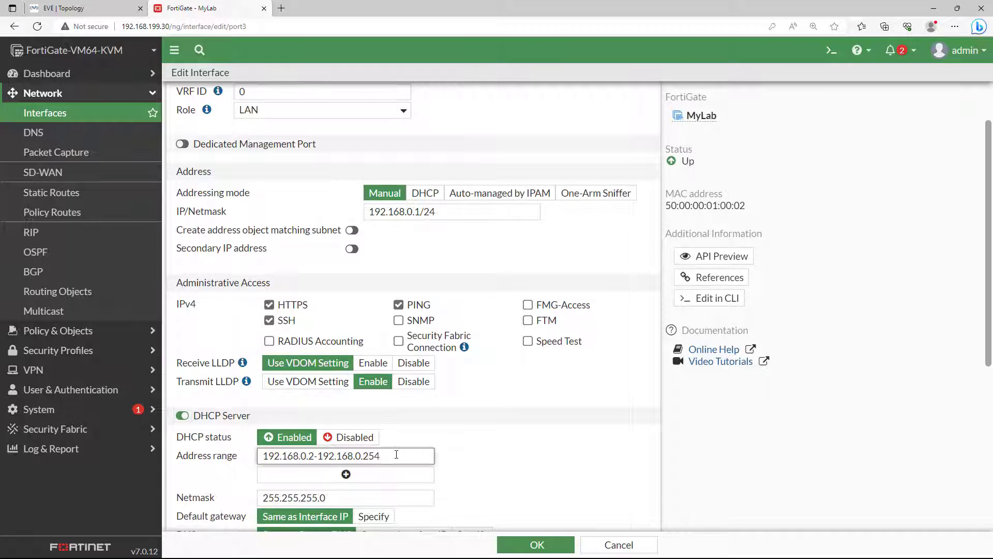
key(BackSpace)
key(BackSpace)
key(BackSpace)
text(10)
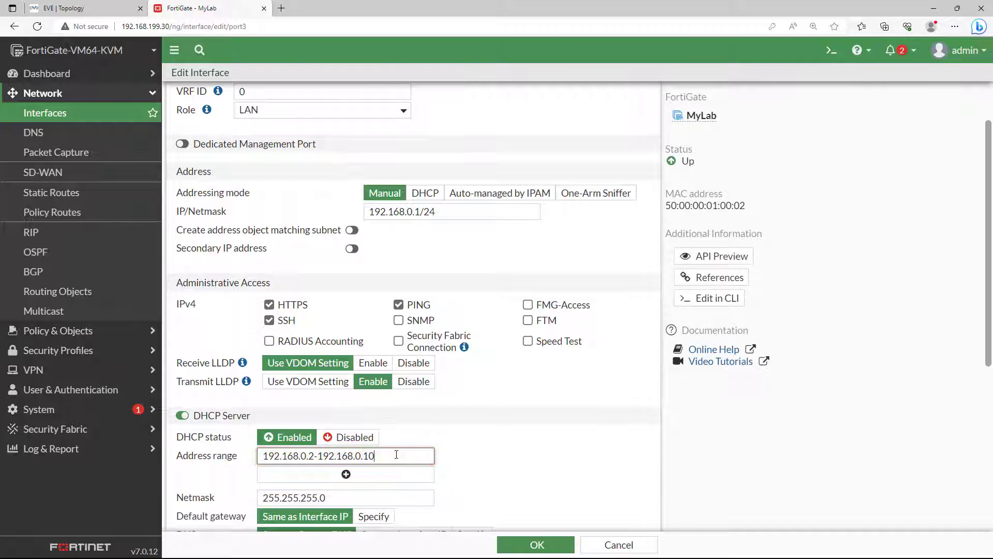
scroll(352, 450, down, 4)
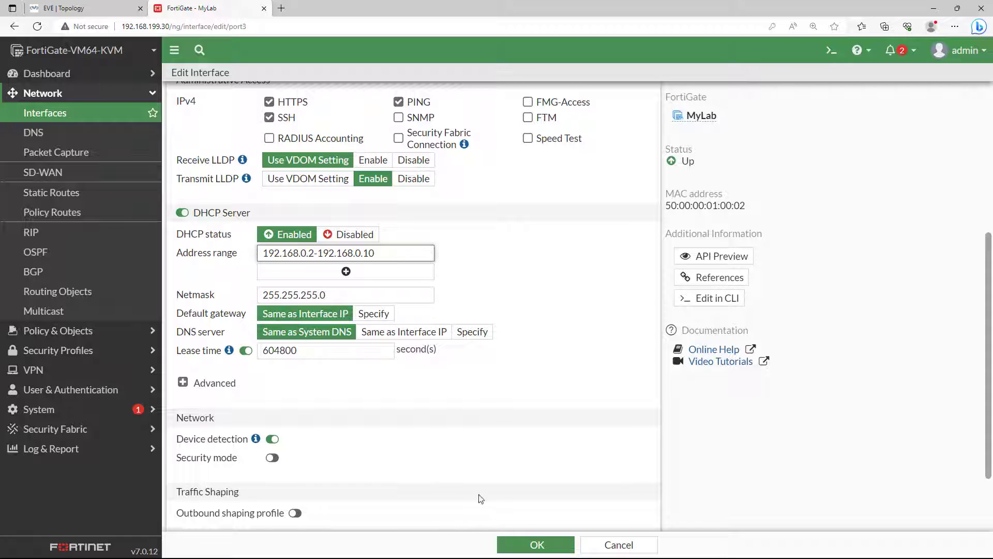
click(539, 543)
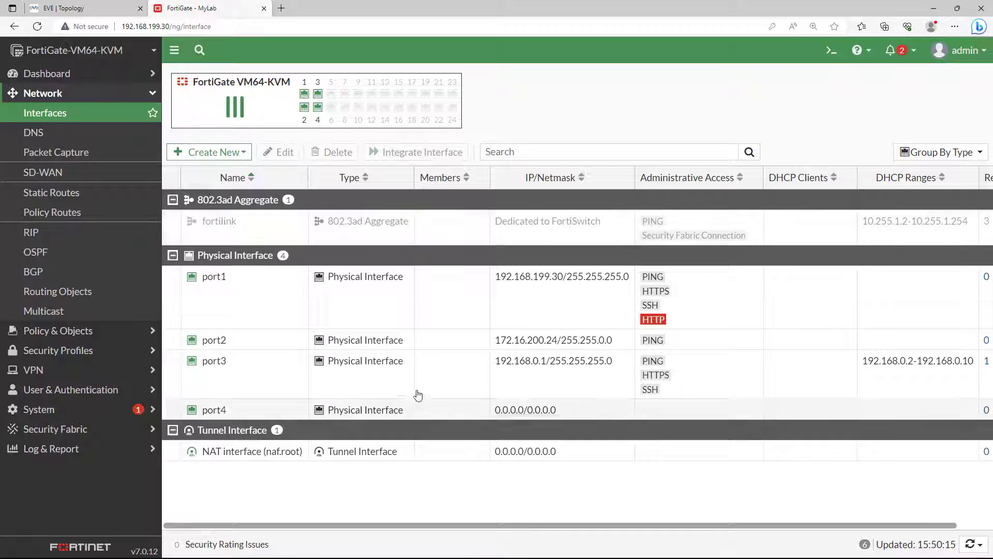
Switch to the EVE-NG topology and start the SW switch node.
mouse_move(566, 346)
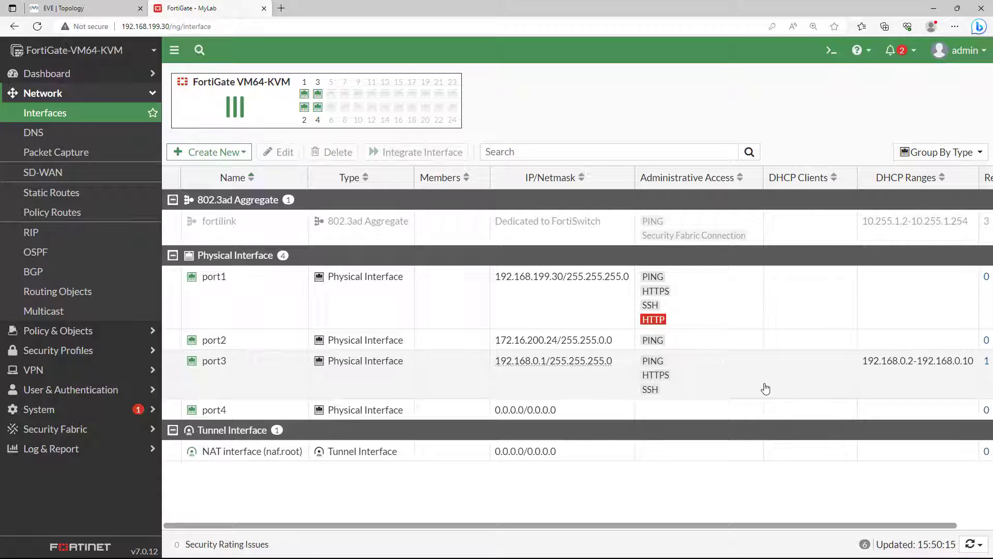
key(ctrl+minus)
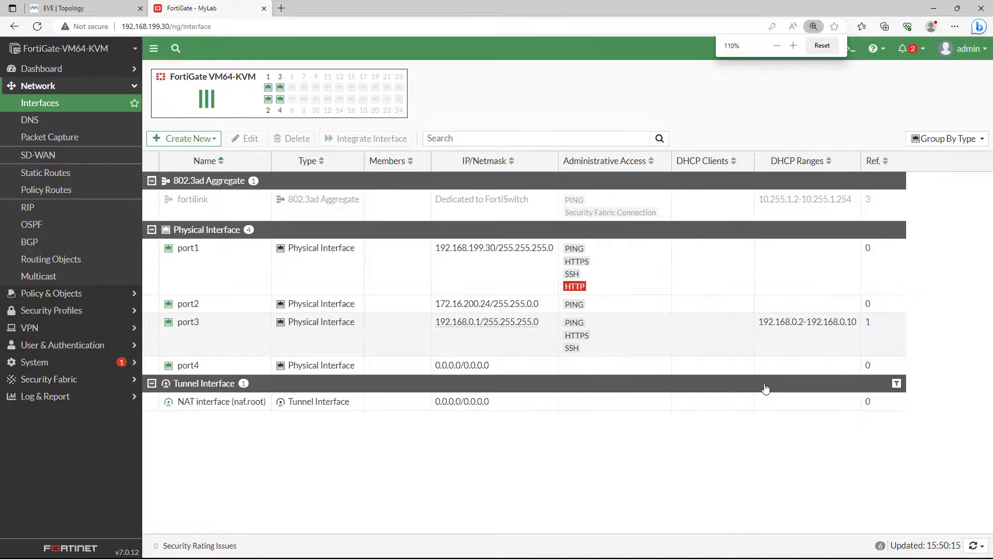
key(ctrl+minus)
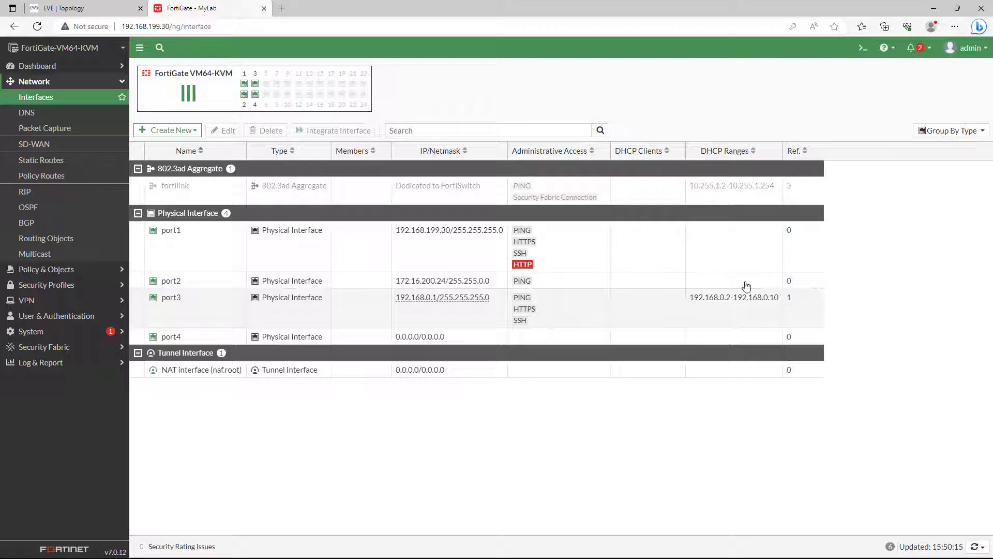
click(102, 11)
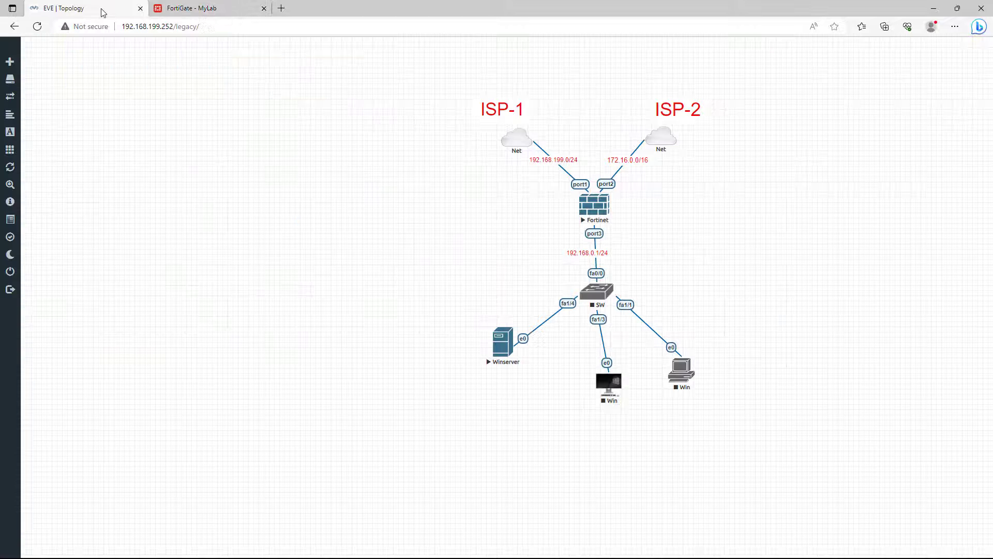
right_click(605, 292)
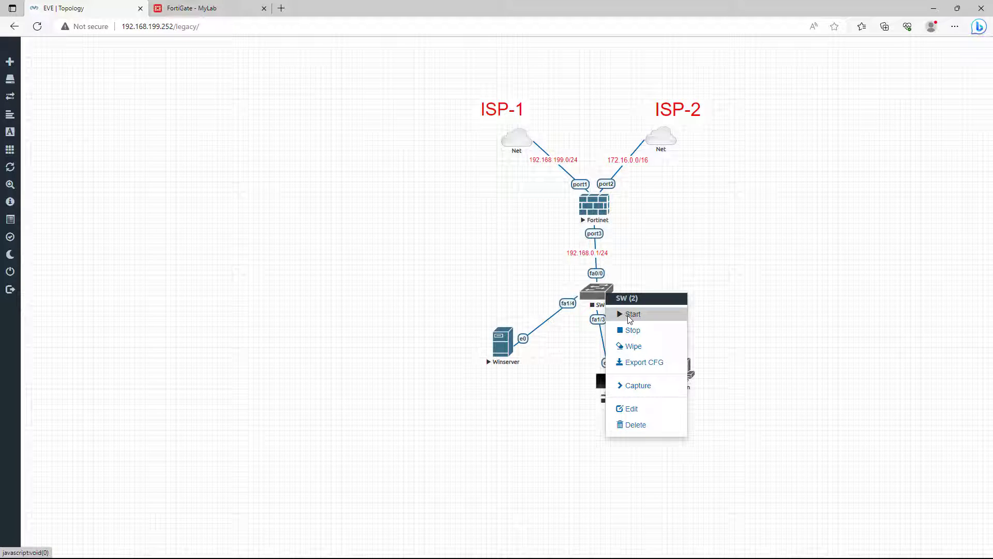
click(630, 316)
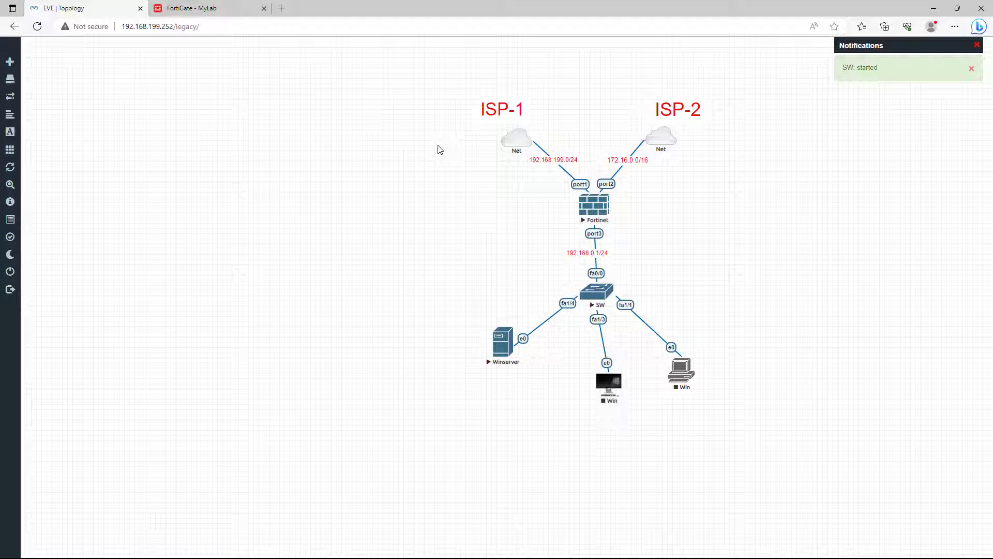
right_click(504, 358)
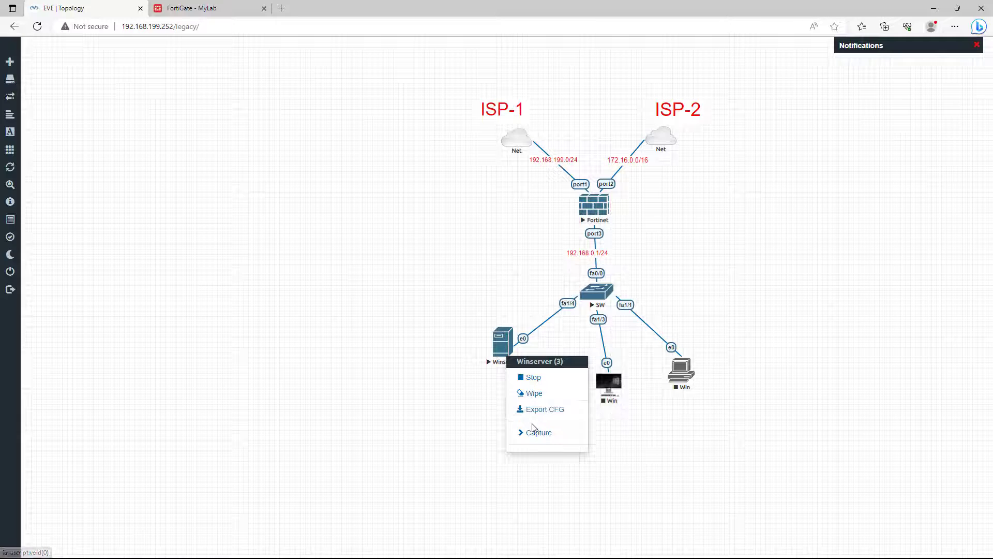
right_click(502, 337)
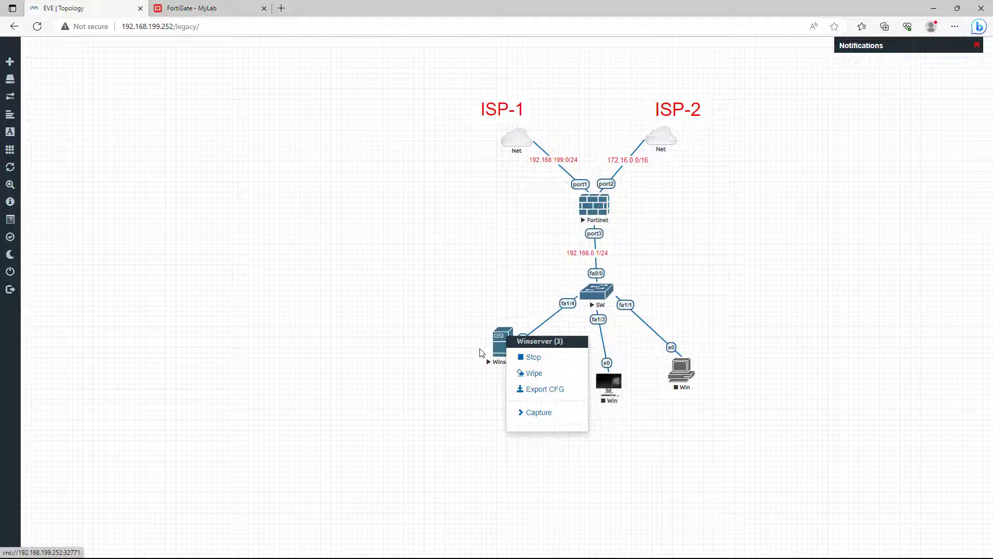
click(316, 306)
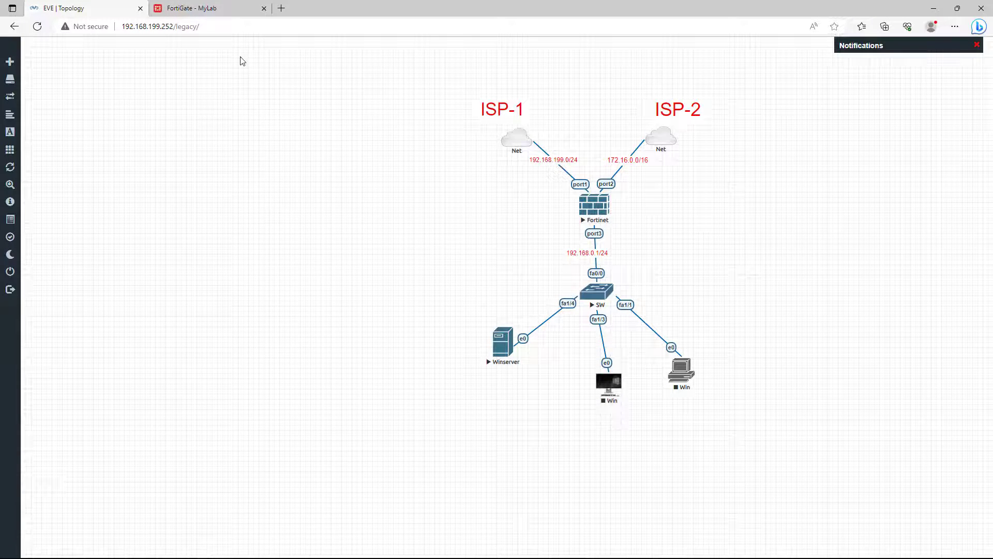
Switch back to FortiGate, reload the interfaces page, and enable and apply the Load Balance feature in the system's feature visibility settings.
click(222, 10)
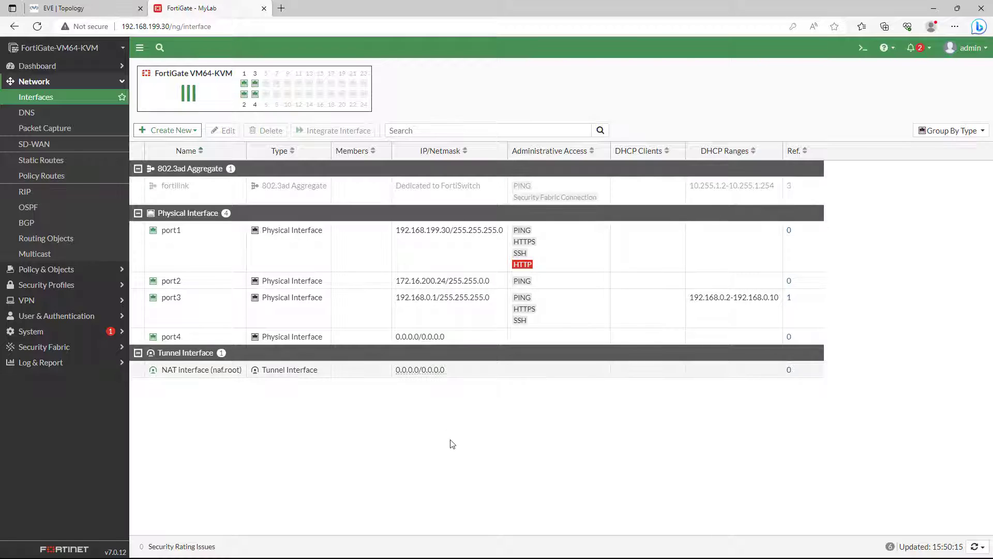
click(37, 27)
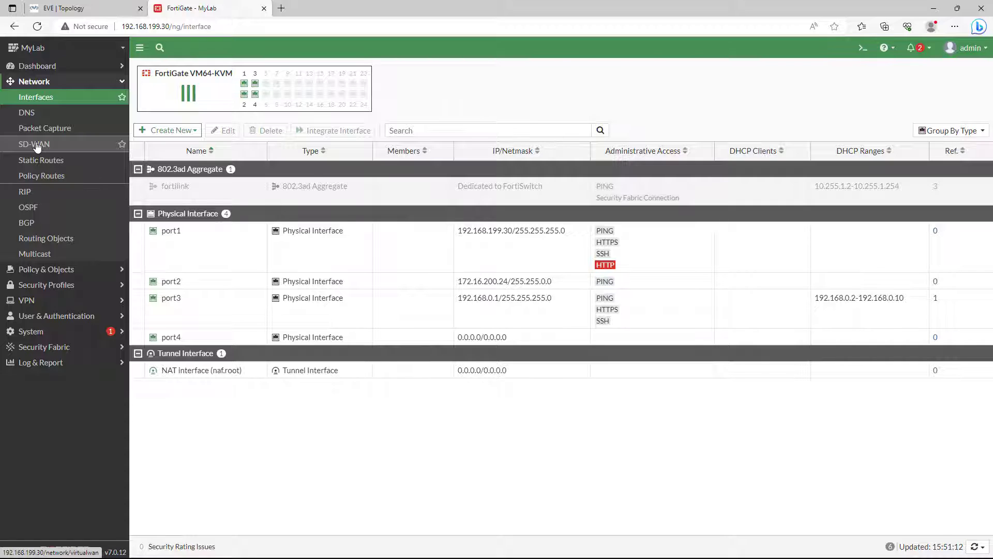
click(50, 336)
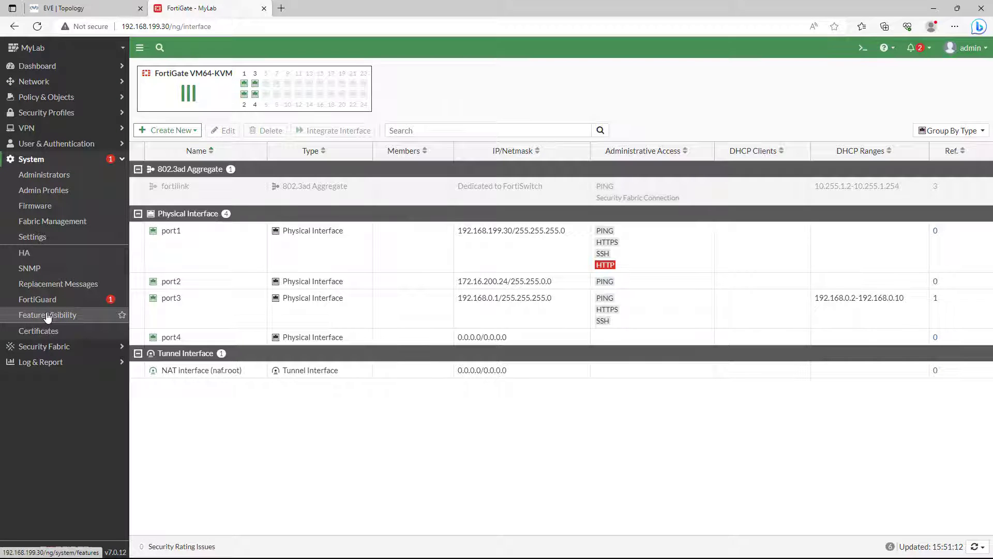
click(47, 316)
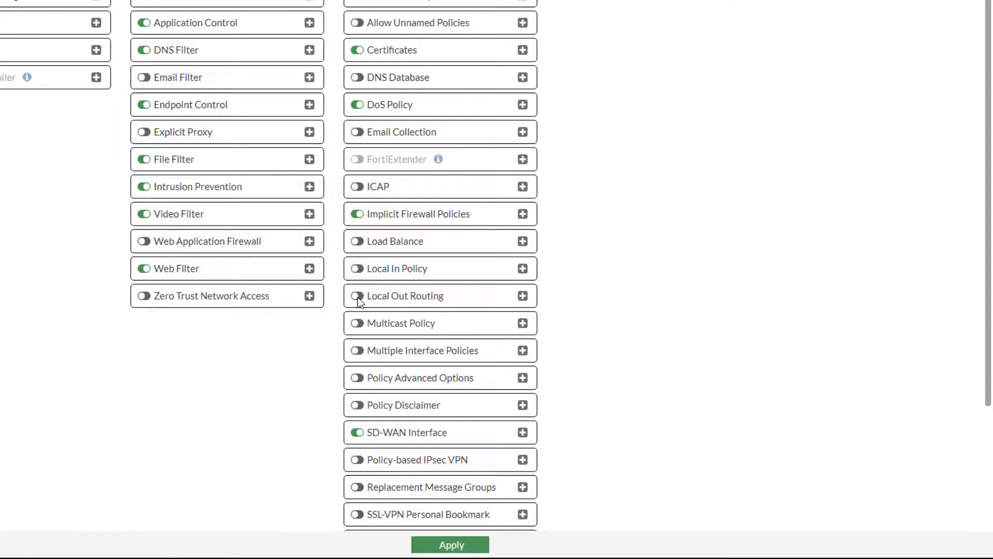
click(357, 242)
drag(393, 434, 469, 437)
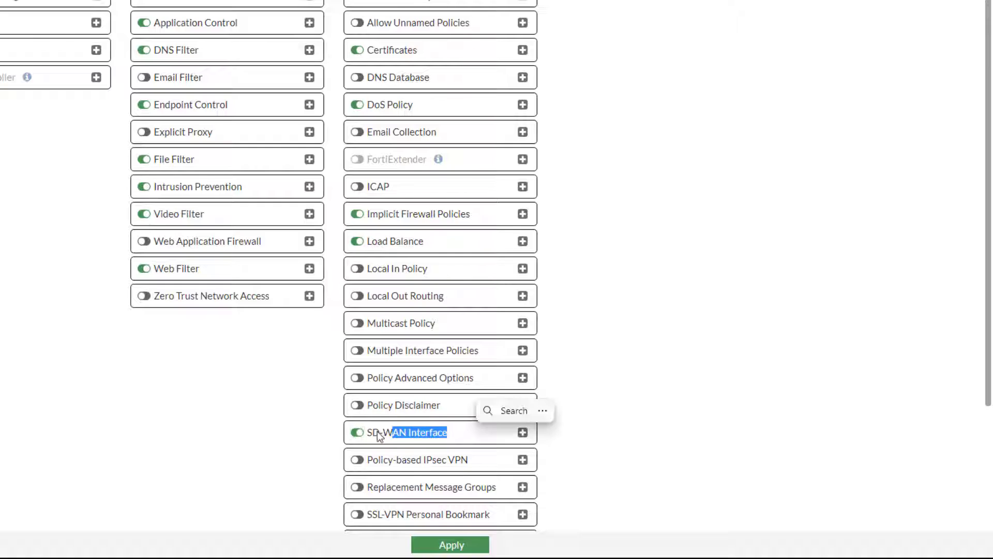
drag(372, 433, 464, 431)
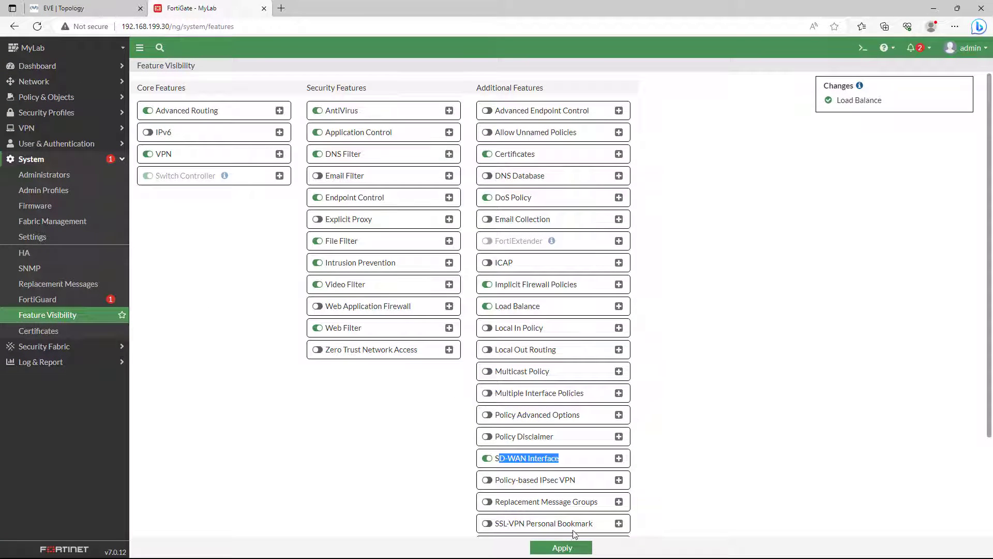
click(572, 548)
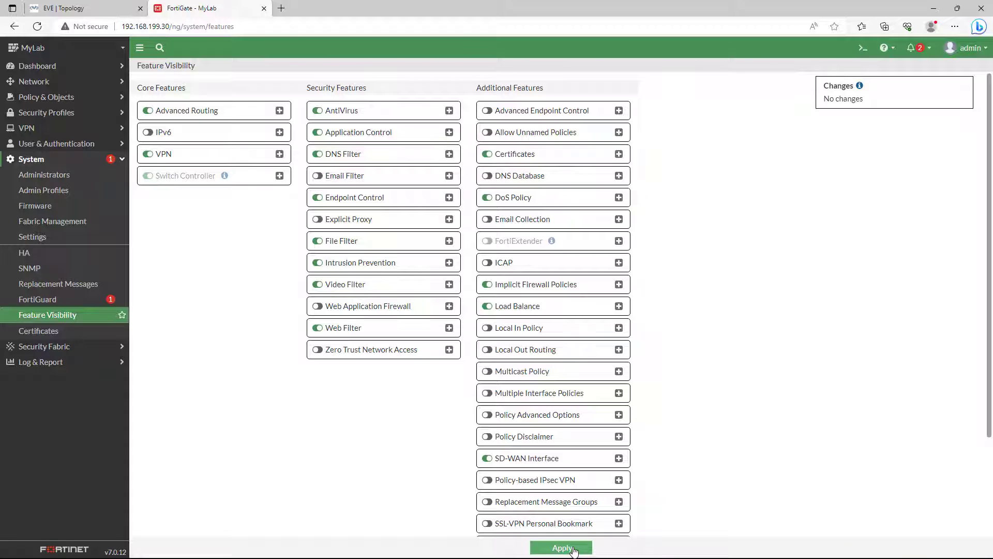
click(562, 548)
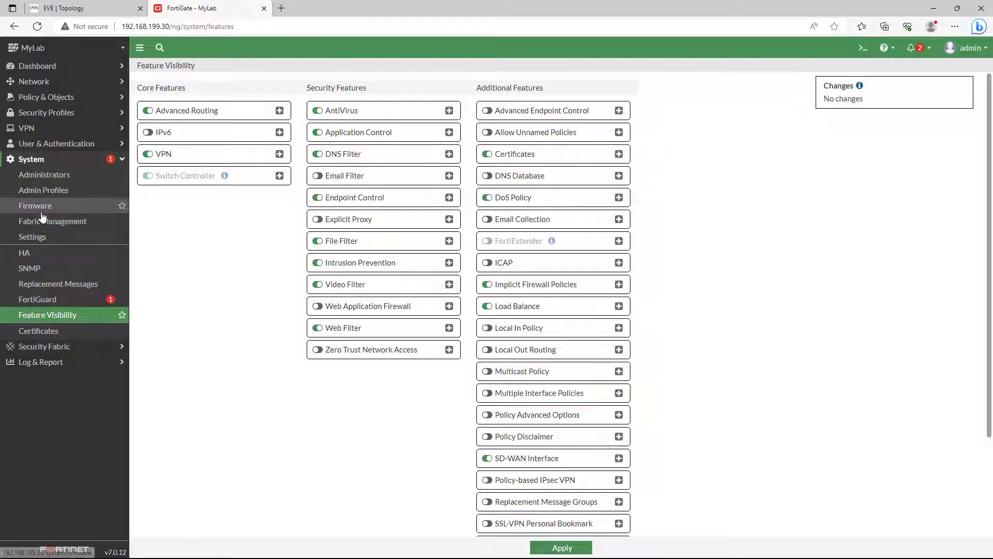
Start a new SD-WAN member in the network's SD-WAN settings and choose port2 as its interface.
click(46, 160)
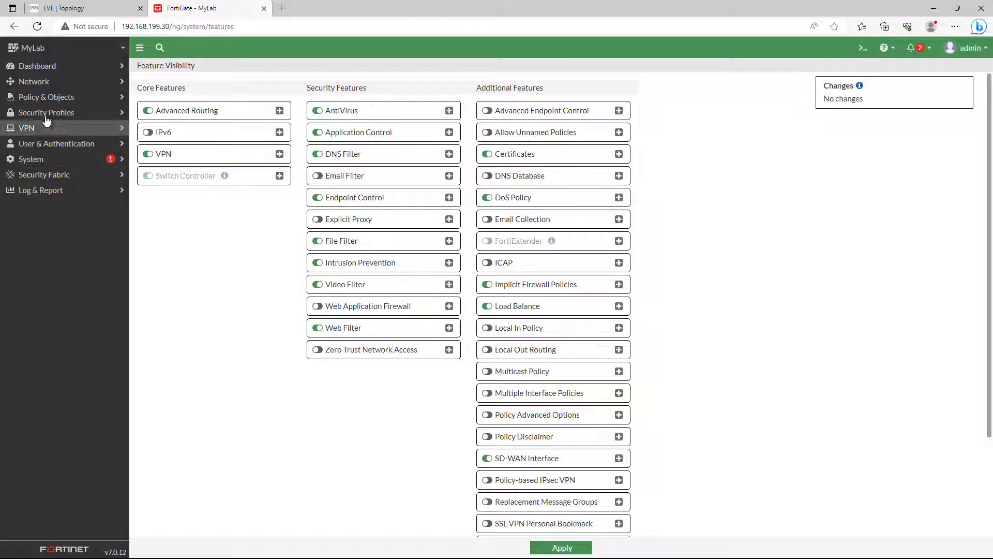
click(45, 84)
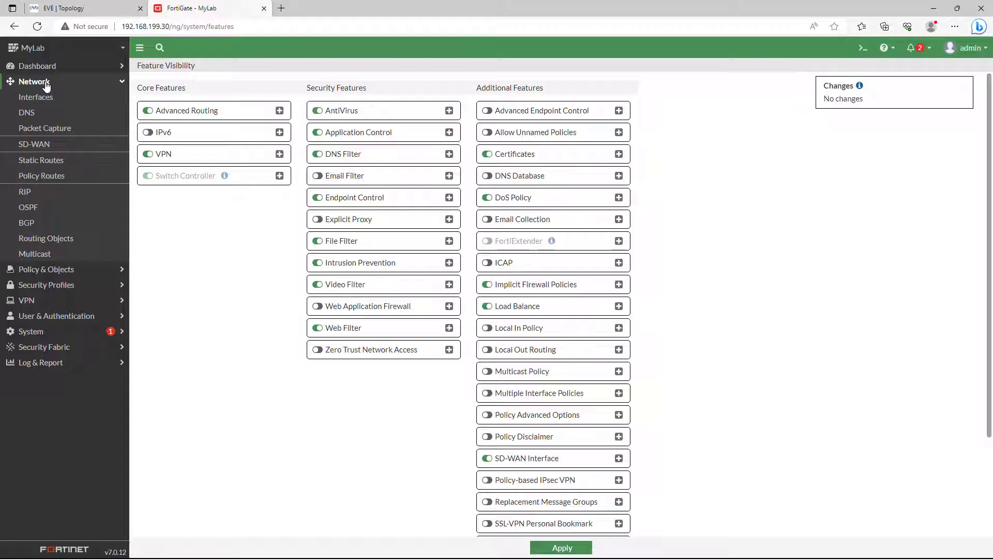
click(65, 147)
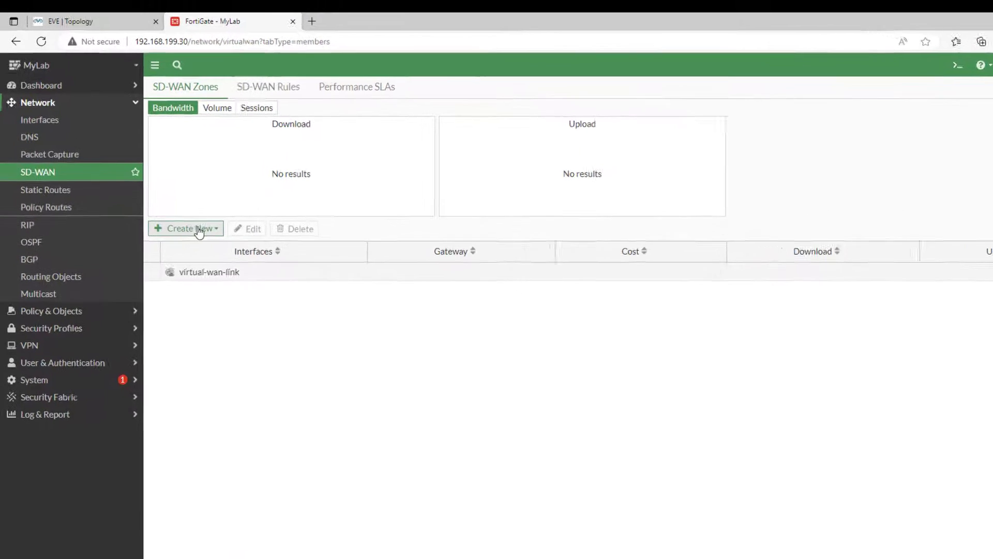
click(199, 231)
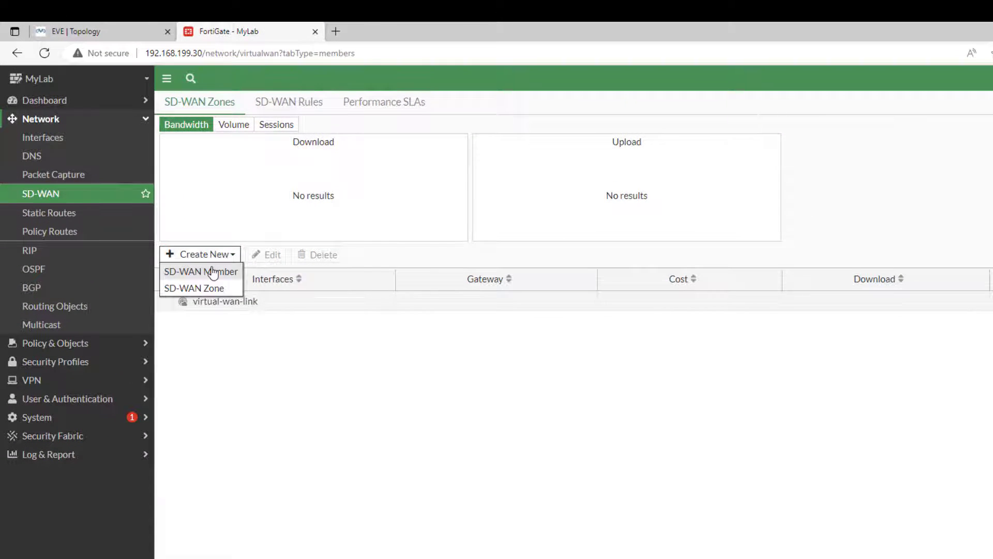
click(213, 271)
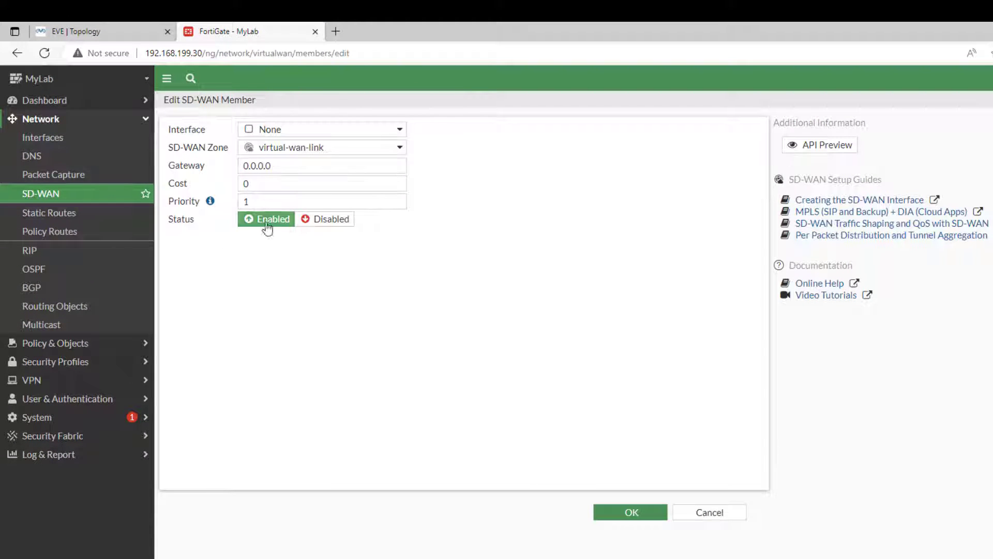
click(333, 131)
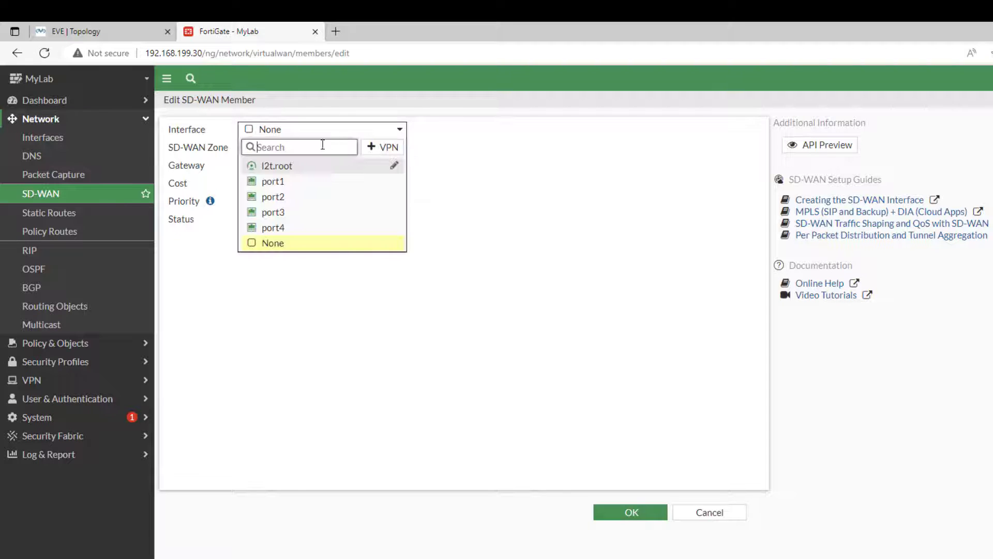
click(276, 198)
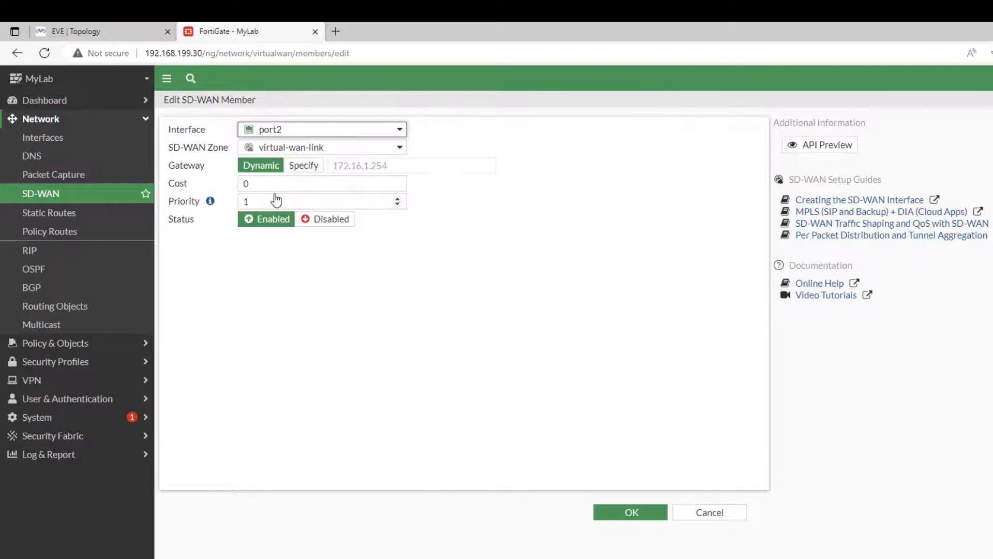
Create an SD-WAN zone named Load Balance, assign the port2 member to it, and save the member.
click(333, 149)
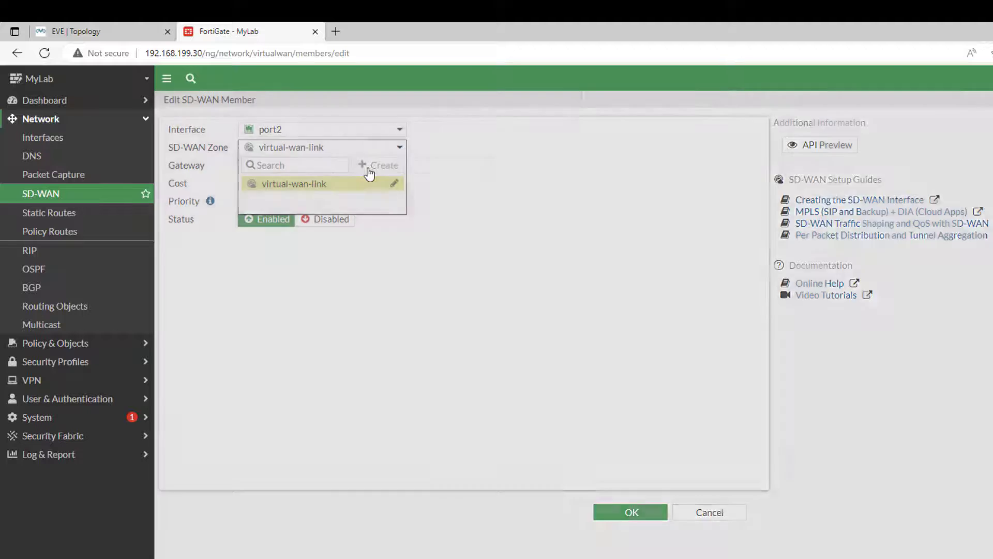
click(369, 173)
click(690, 130)
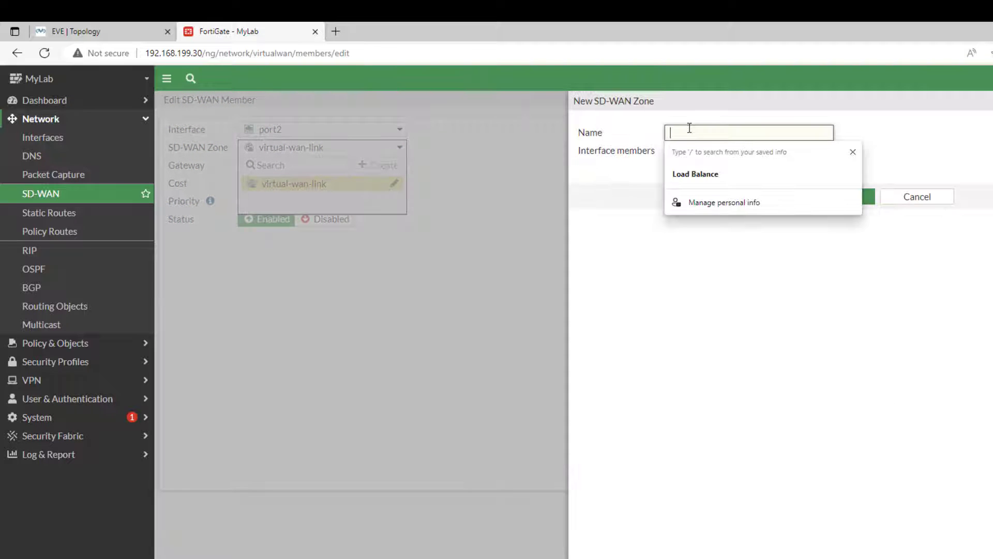
click(700, 172)
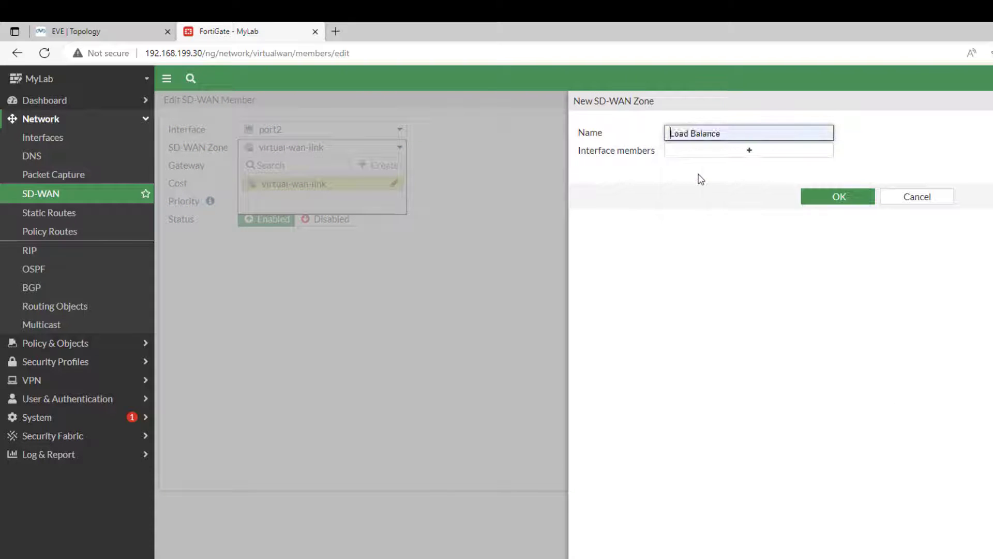
click(818, 198)
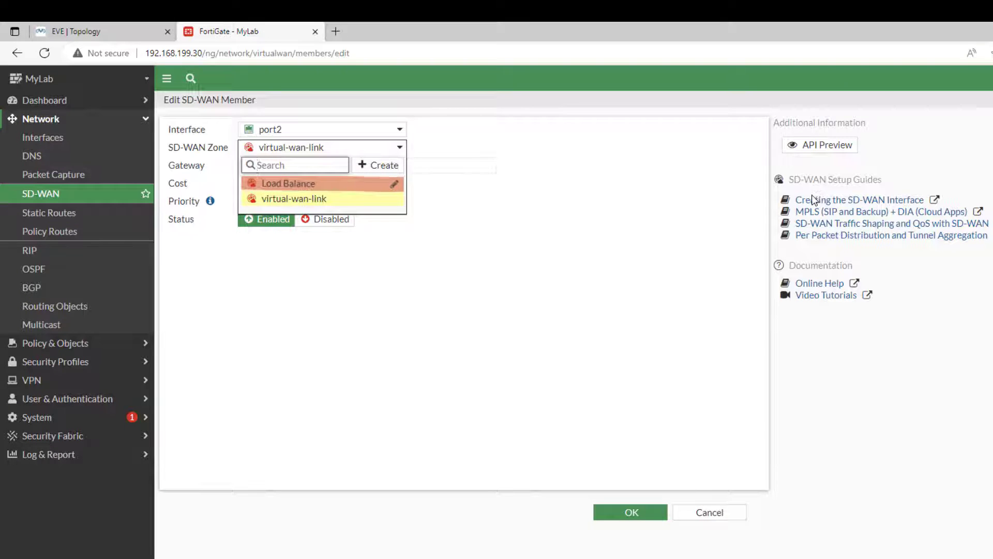
click(282, 187)
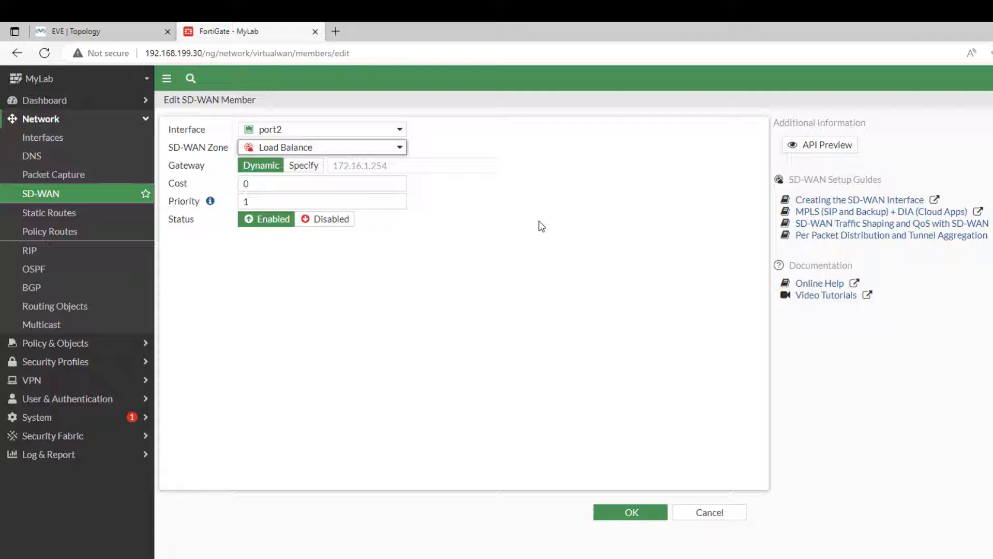
click(616, 512)
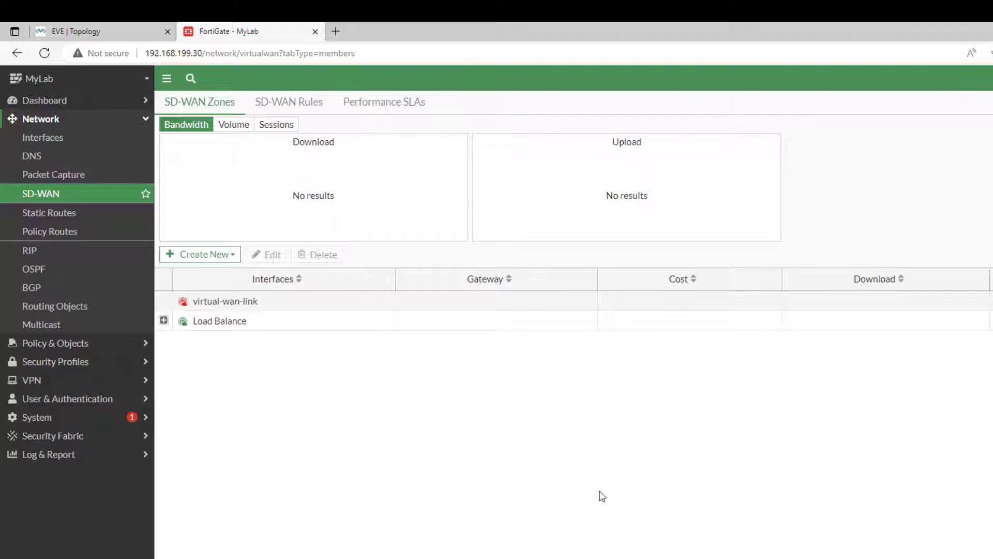
Add port1 as another SD-WAN member in the Load Balance zone, save it, and check the zone's member list.
click(204, 255)
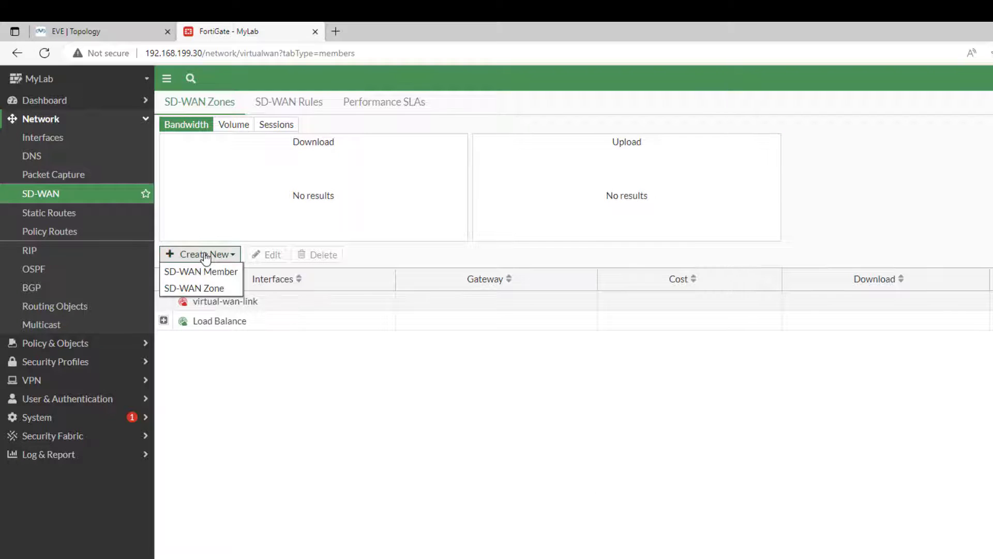
click(215, 273)
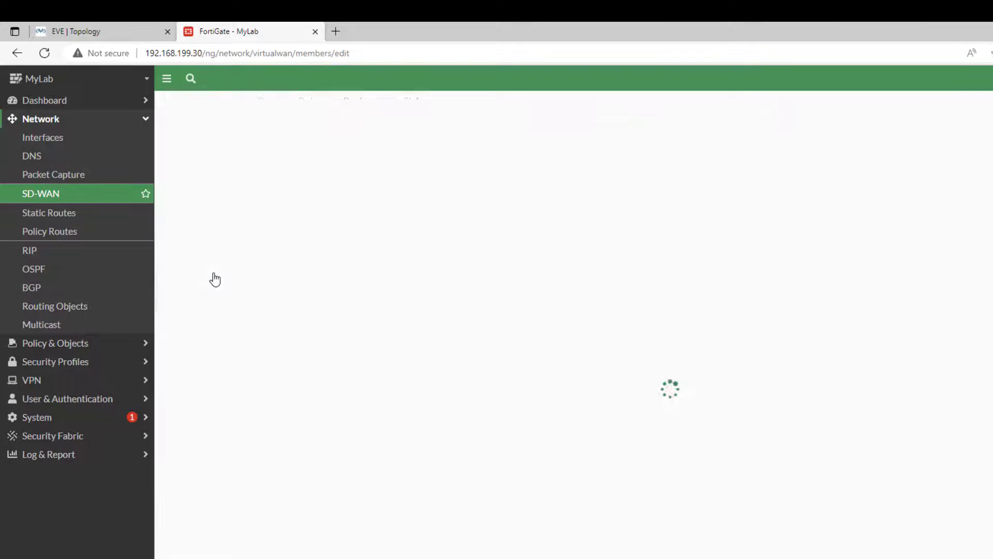
click(332, 129)
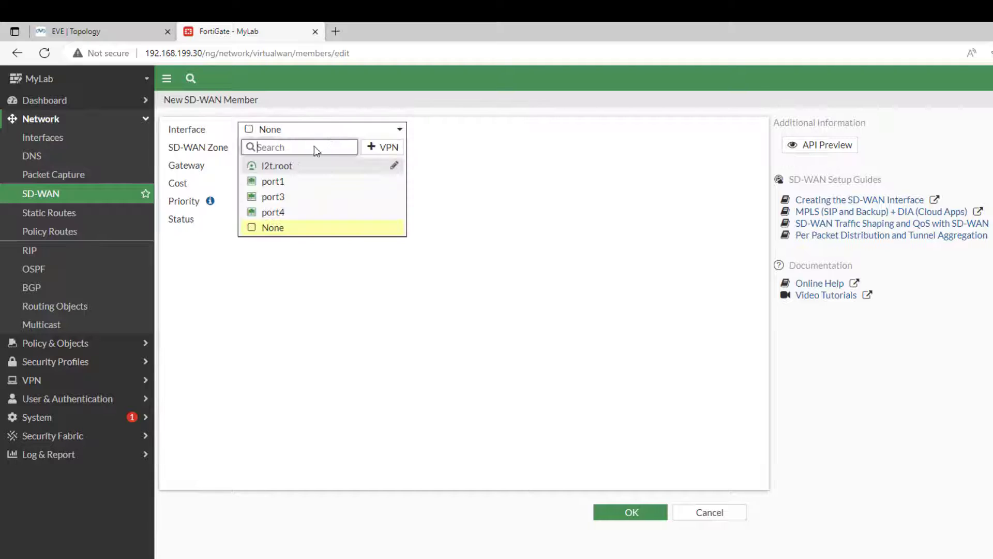
click(272, 181)
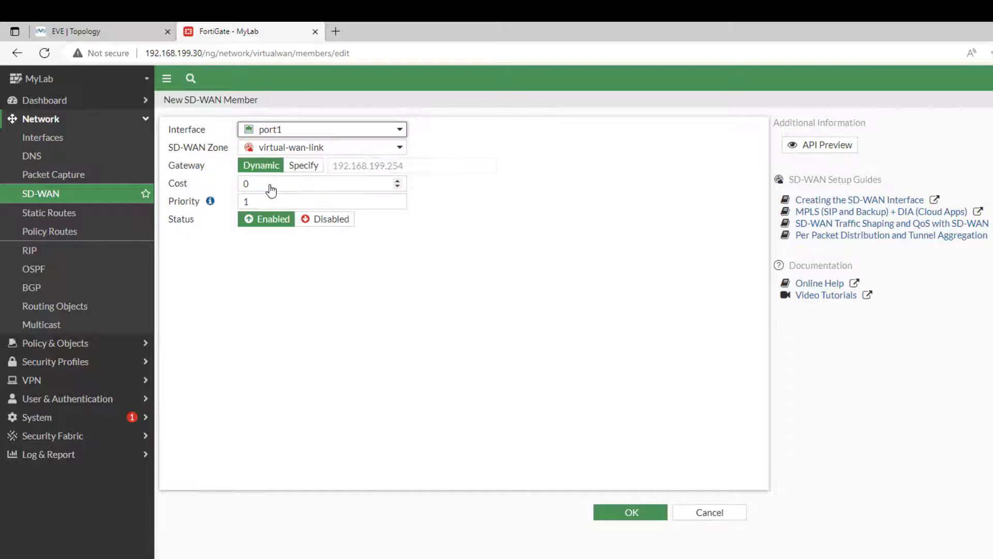
click(385, 150)
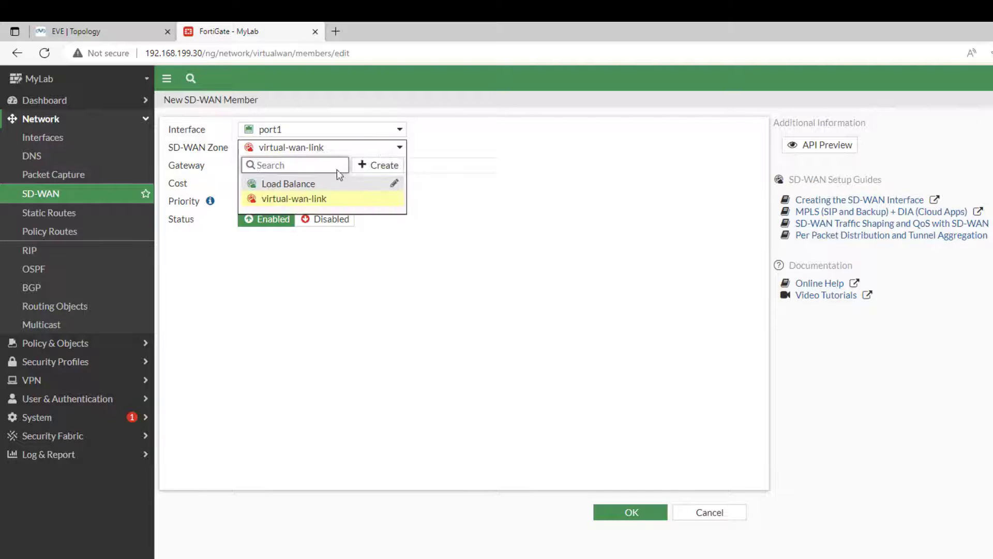
click(309, 184)
click(618, 511)
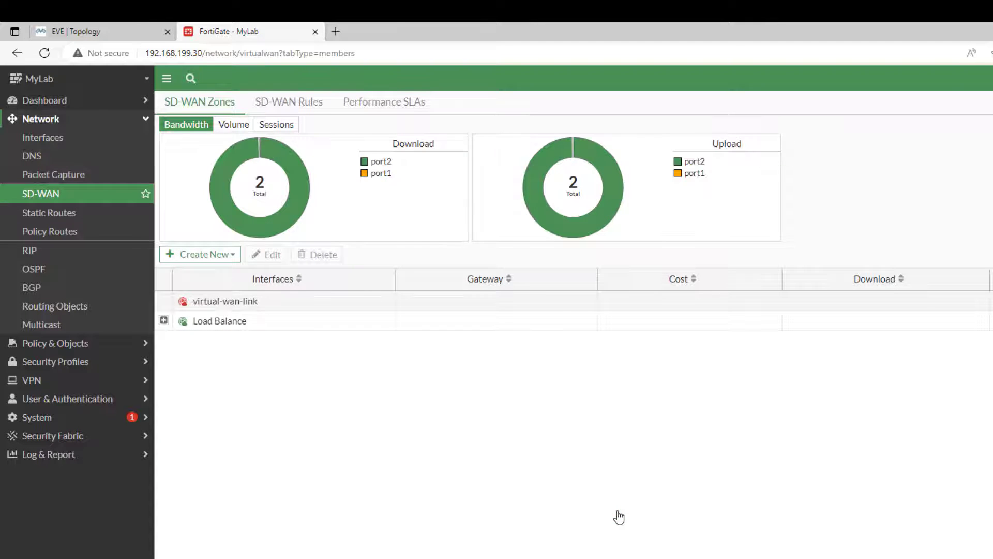
click(163, 320)
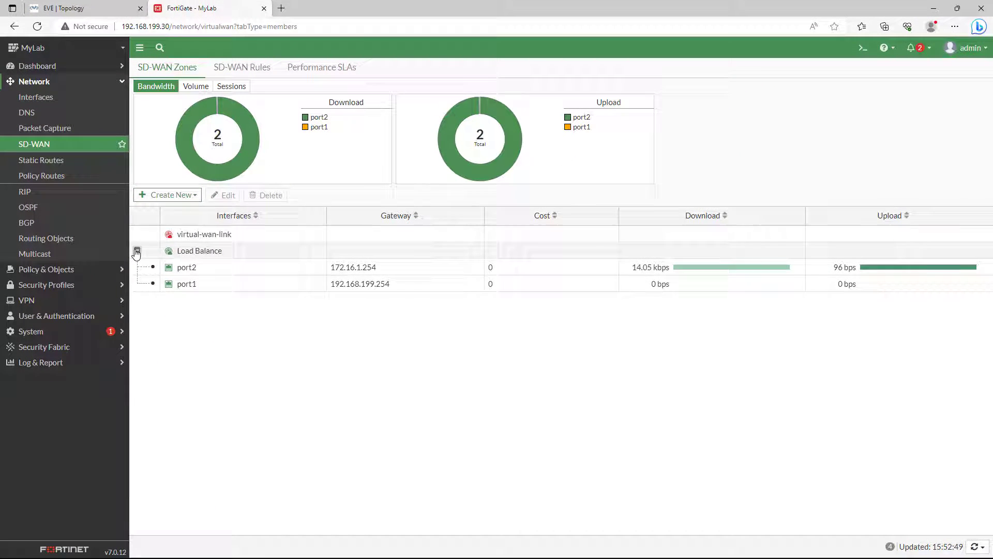
click(136, 252)
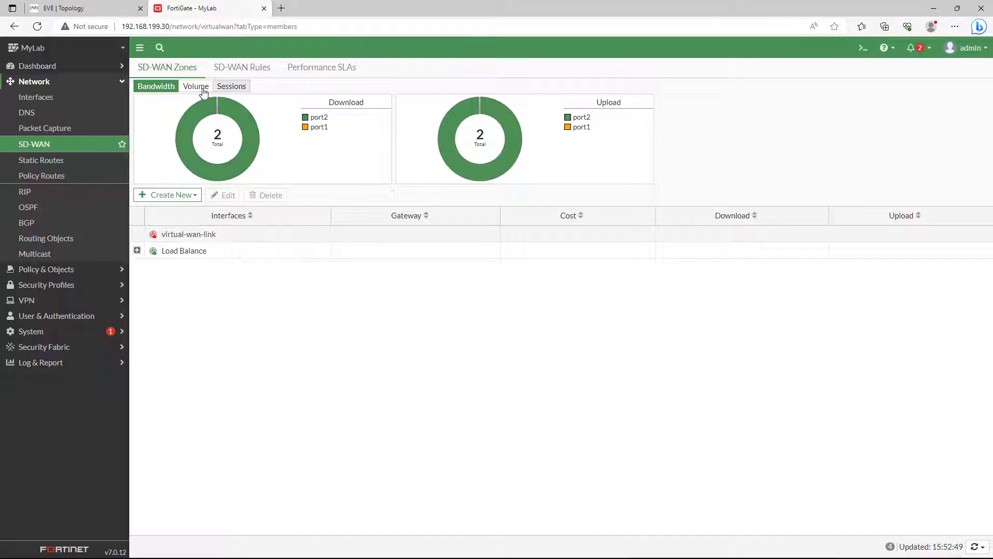
Start a new SD-WAN rule and name it Load_Balance.
click(256, 70)
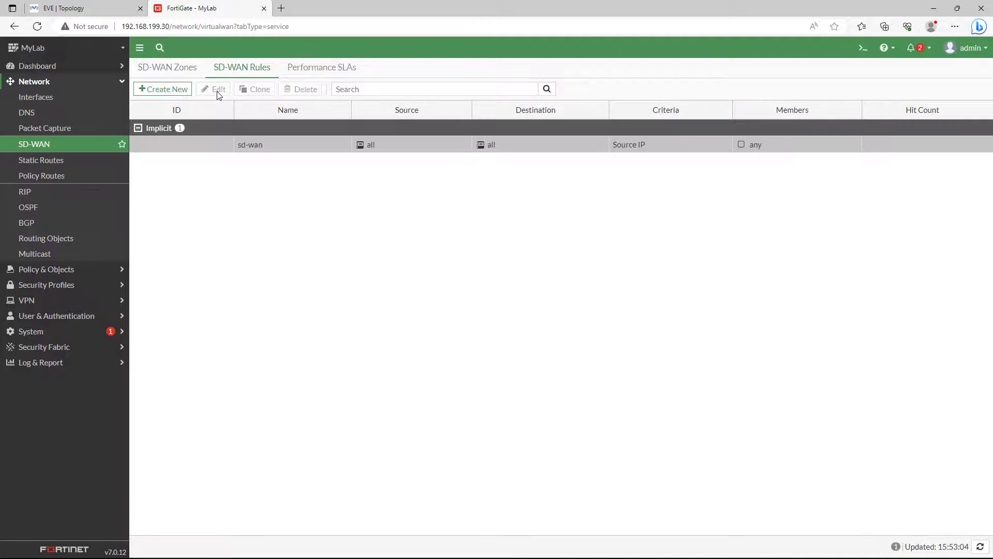
click(171, 91)
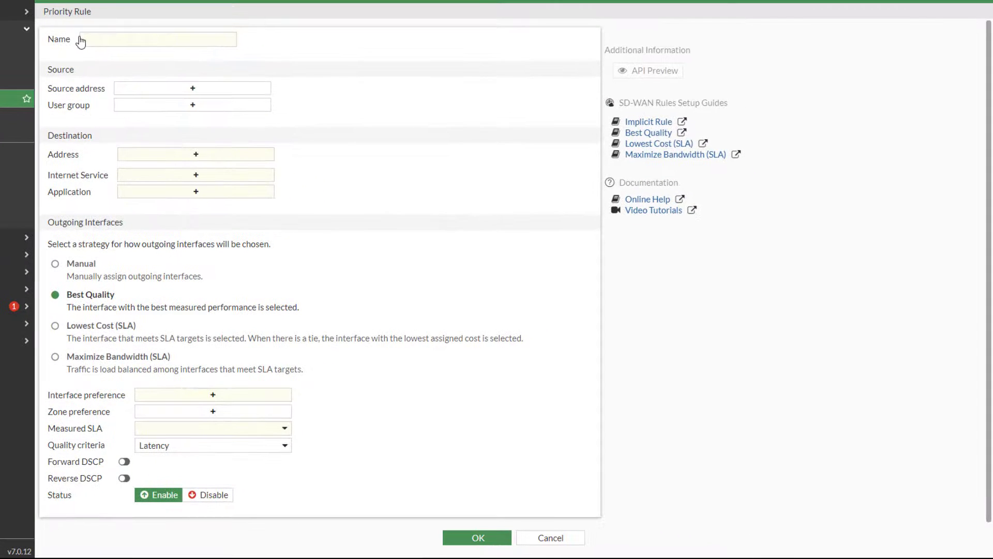
click(99, 42)
click(103, 81)
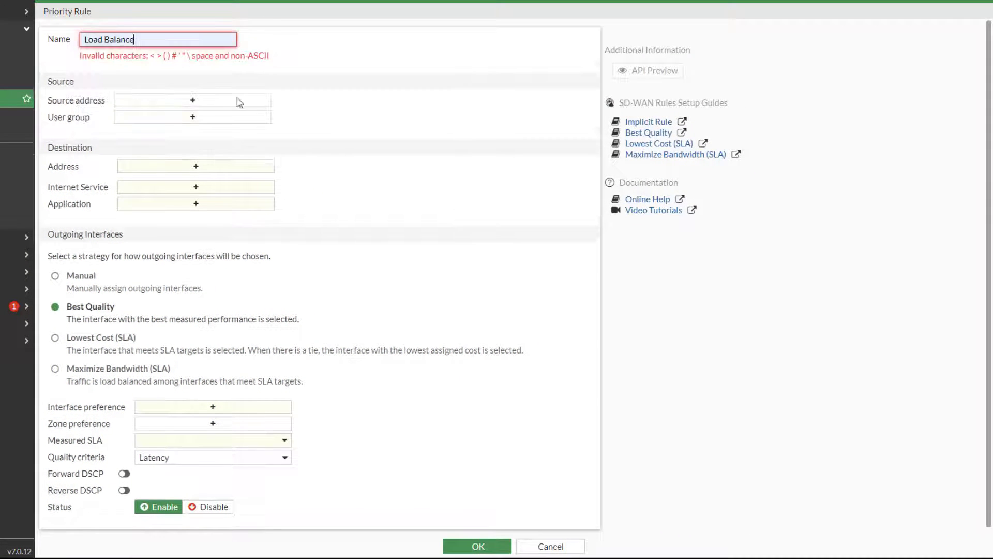
drag(164, 40, 1, 37)
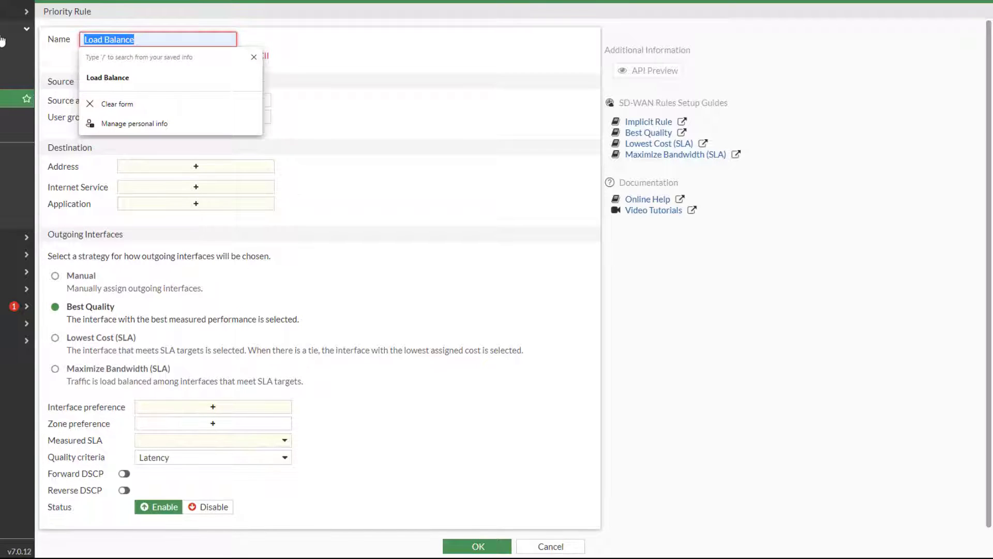
text(Load)
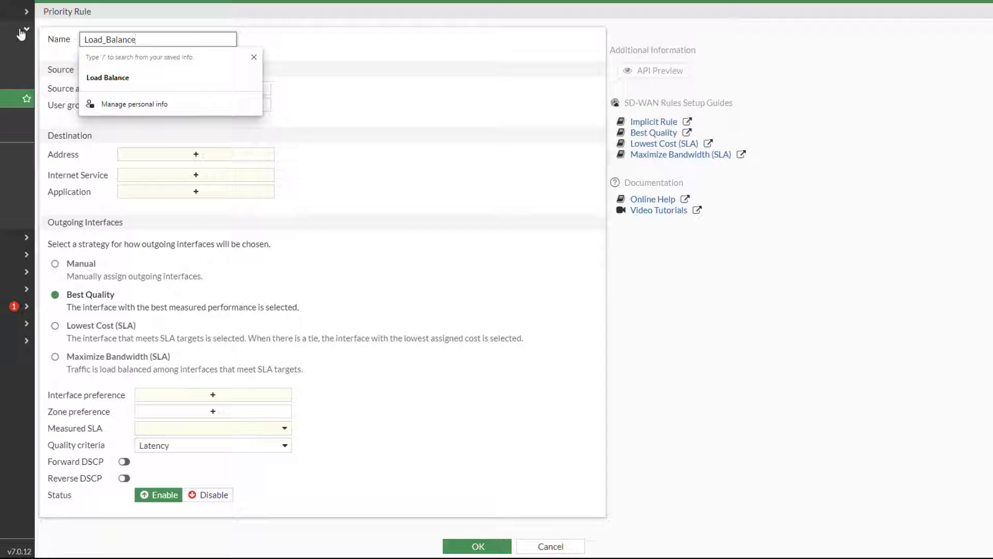
click(400, 138)
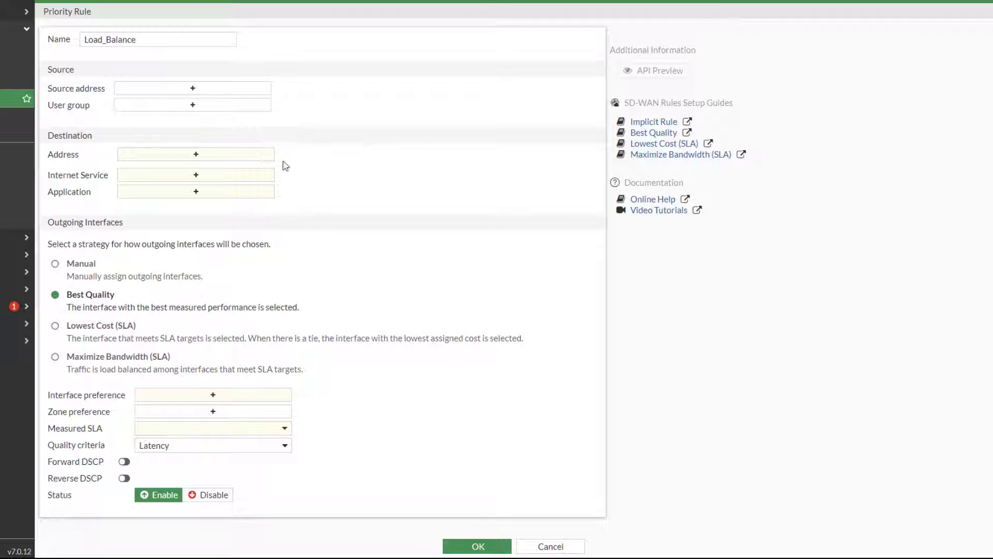
Set the SD-WAN rule's destination address to all.
click(177, 157)
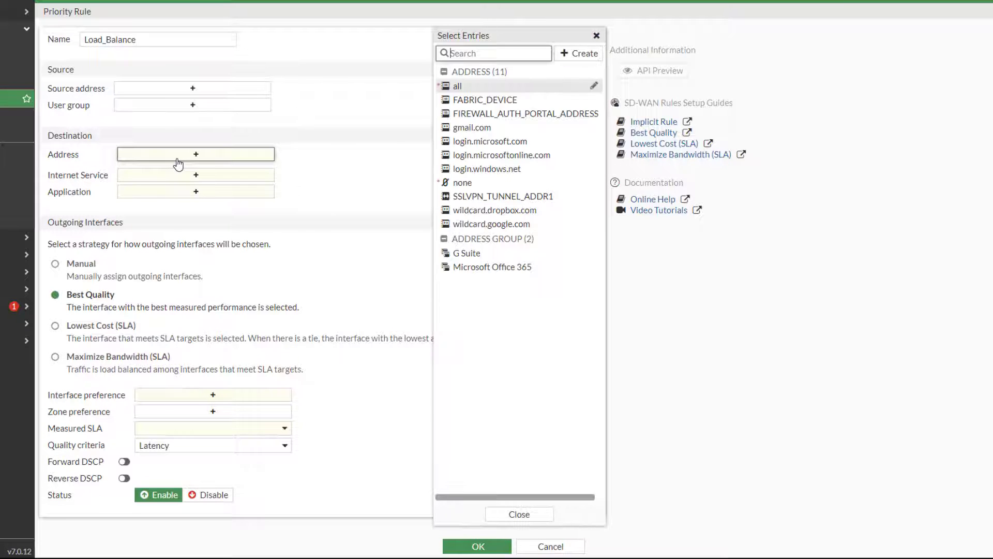
click(442, 88)
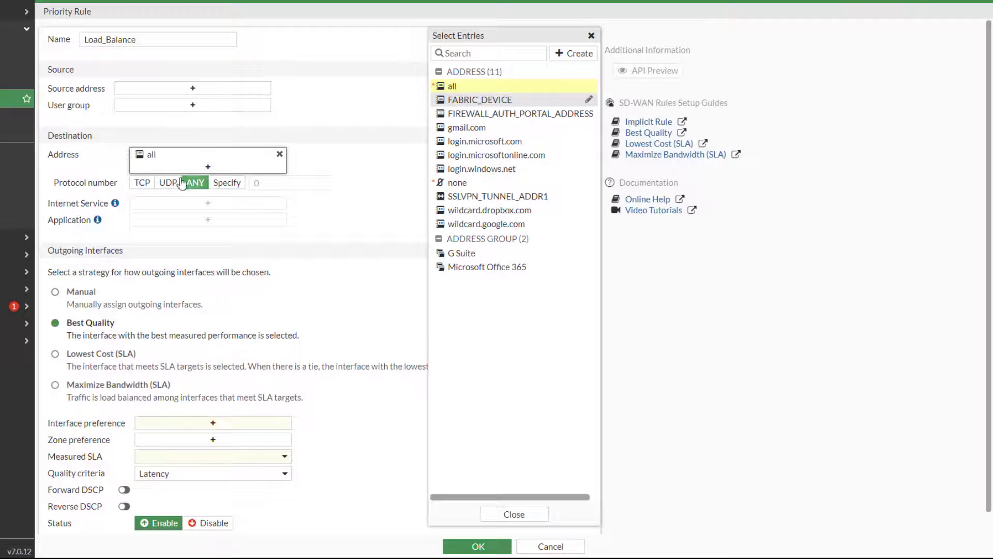
click(310, 253)
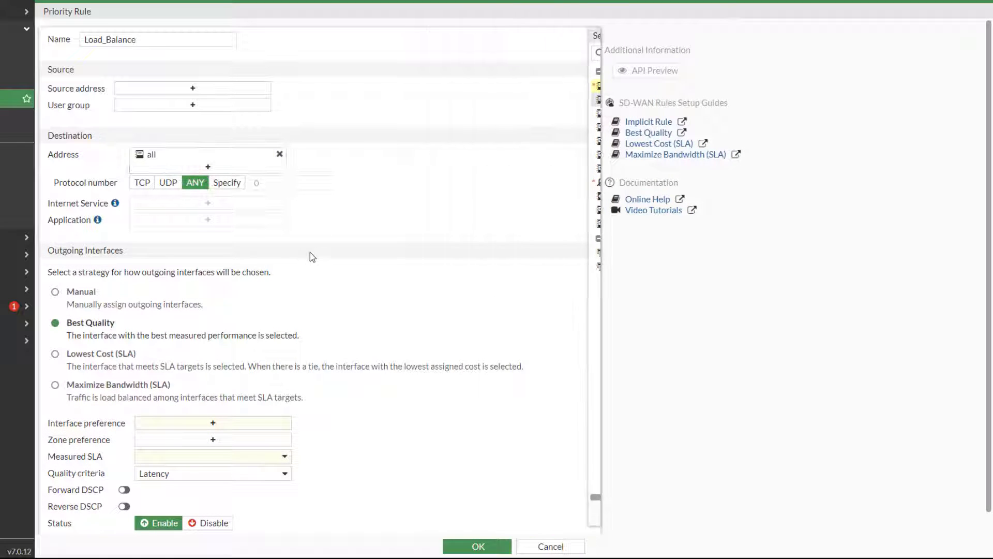
Set the rule's interface preference to port1 and port2, and its zone preference to Load Balance.
scroll(316, 259, down, 1)
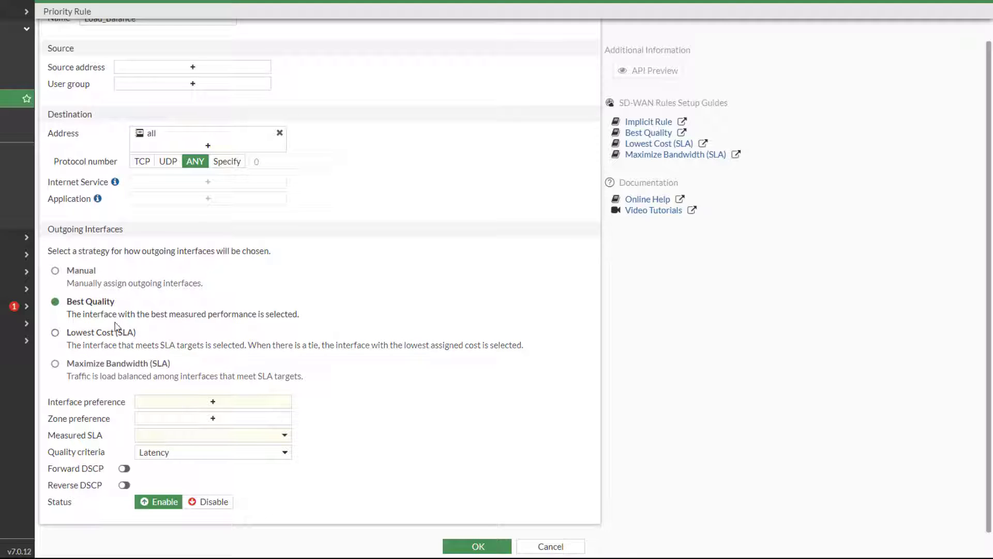
click(212, 401)
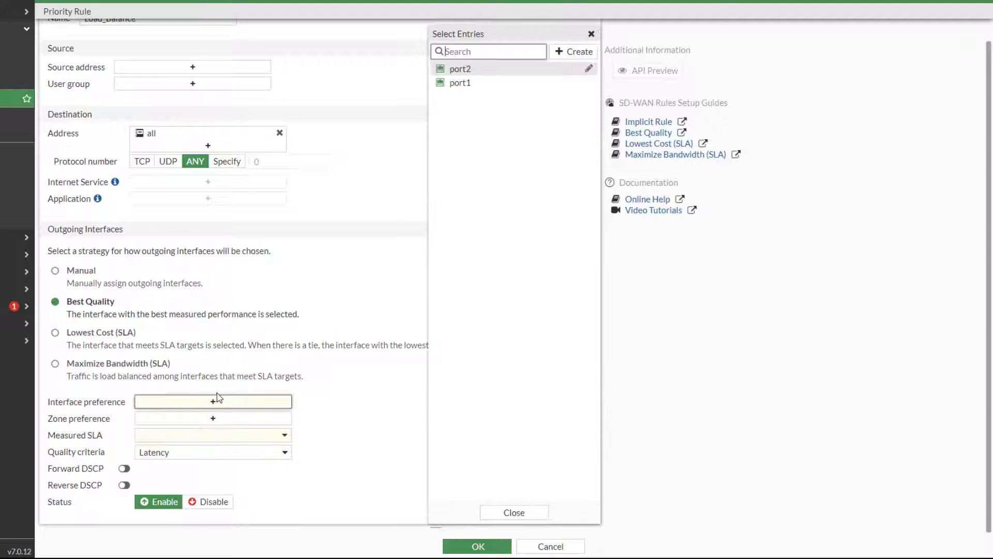
click(480, 83)
click(479, 71)
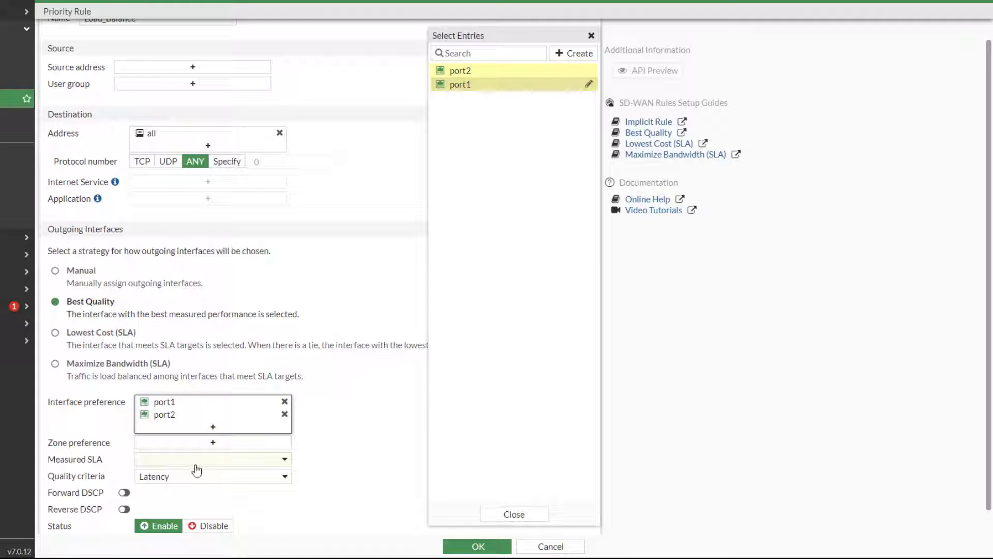
click(213, 443)
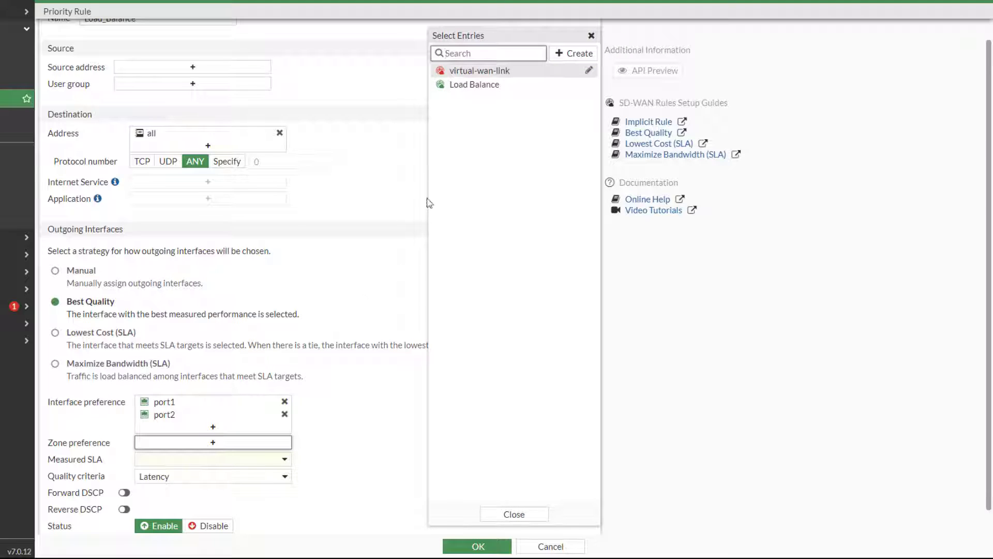
click(467, 87)
scroll(325, 451, down, 1)
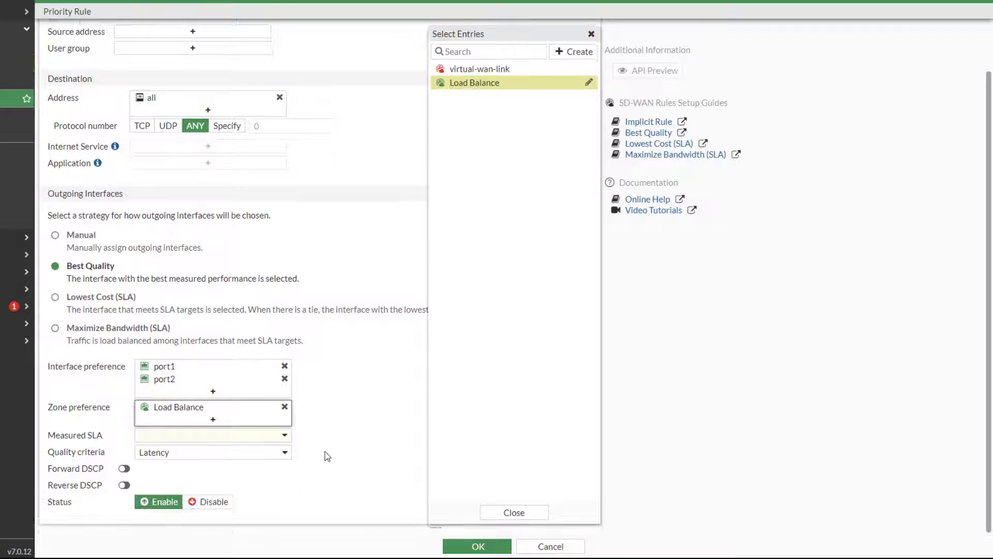
Set the rule's measured SLA to Default_FortiGuard and save the rule.
click(267, 437)
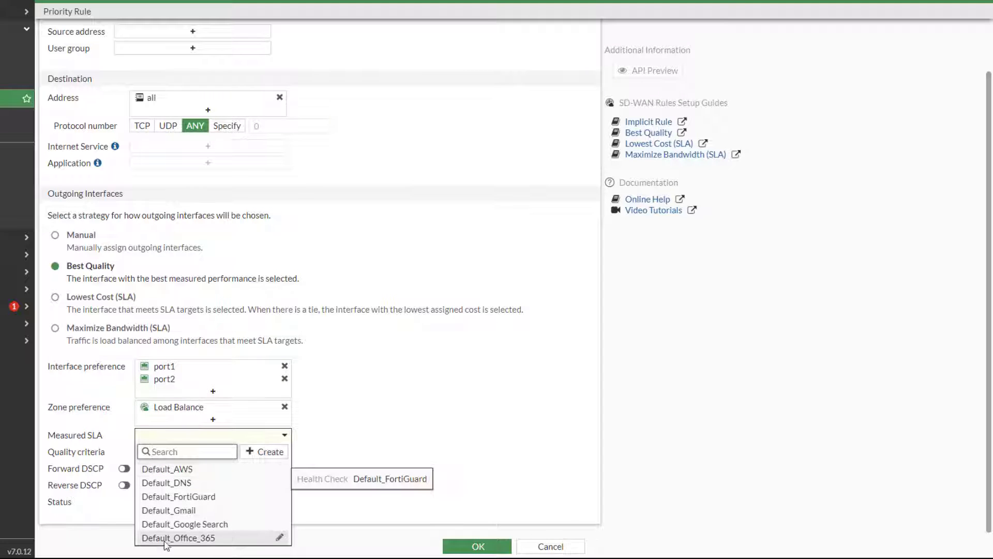
click(270, 452)
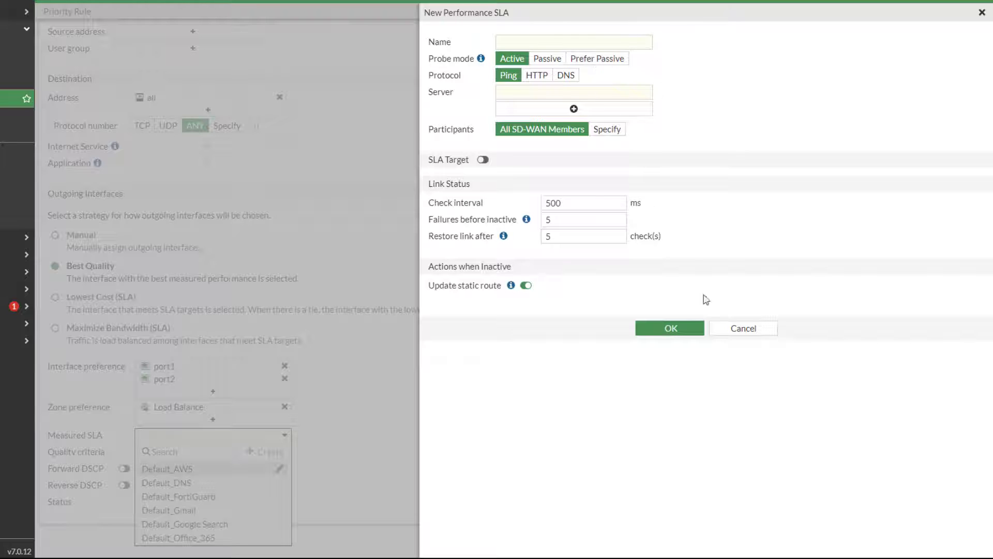
click(732, 332)
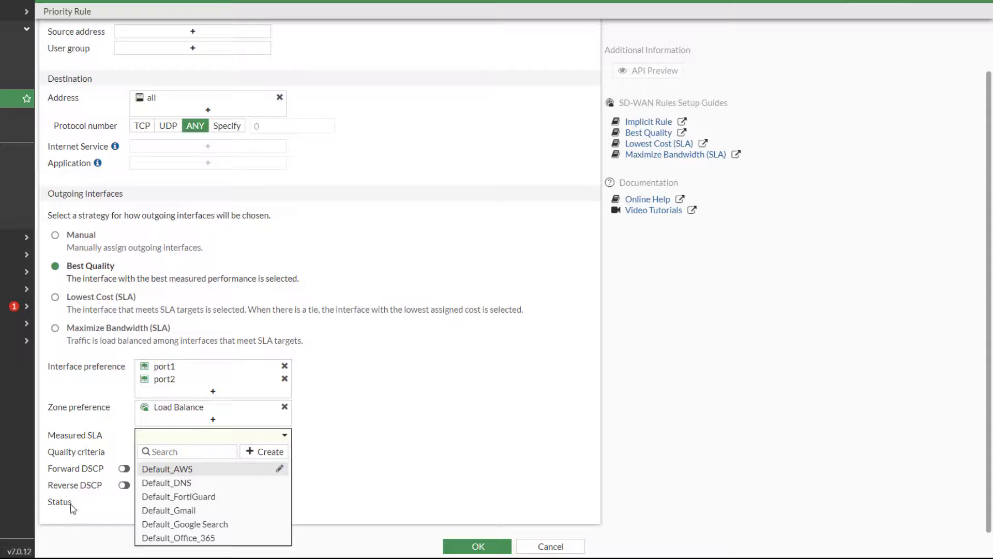
click(200, 498)
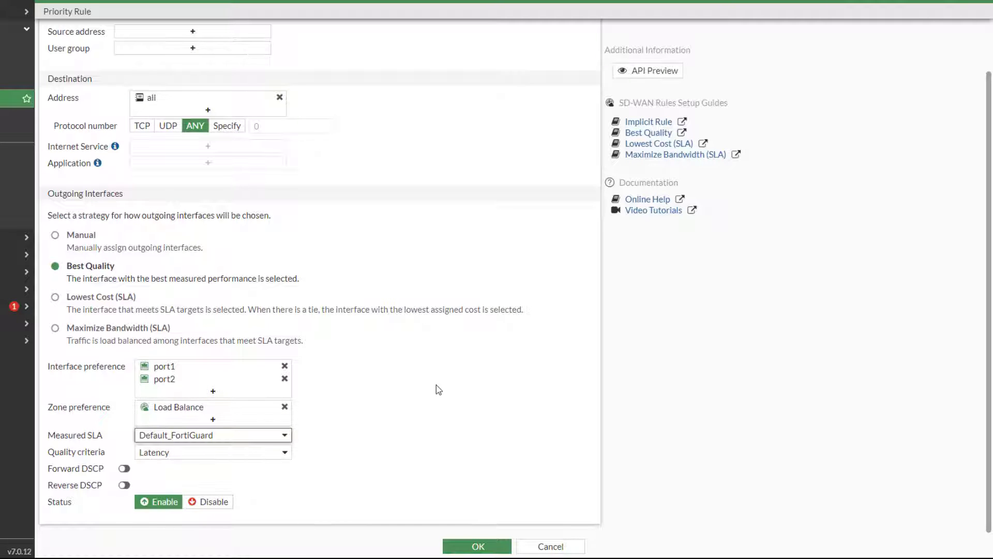
click(477, 545)
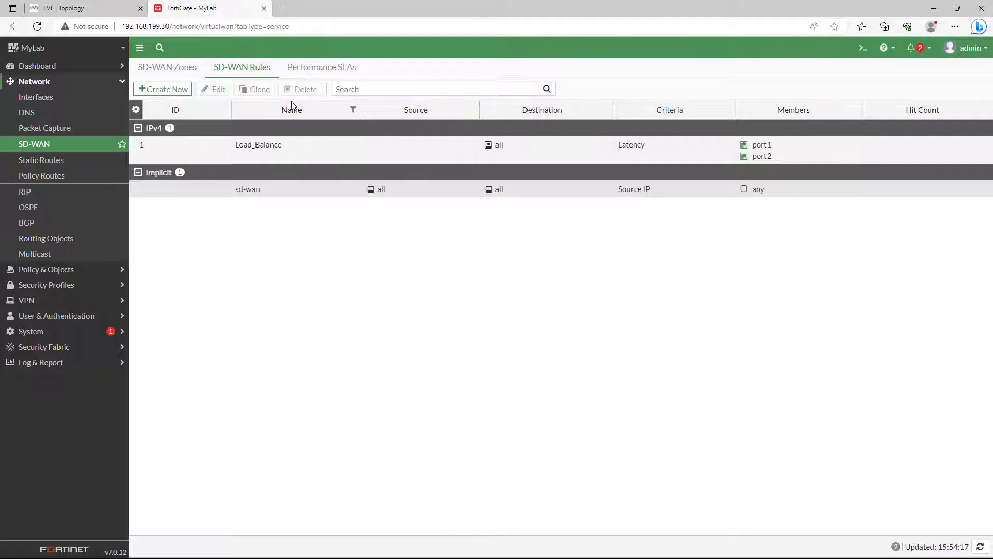
click(317, 69)
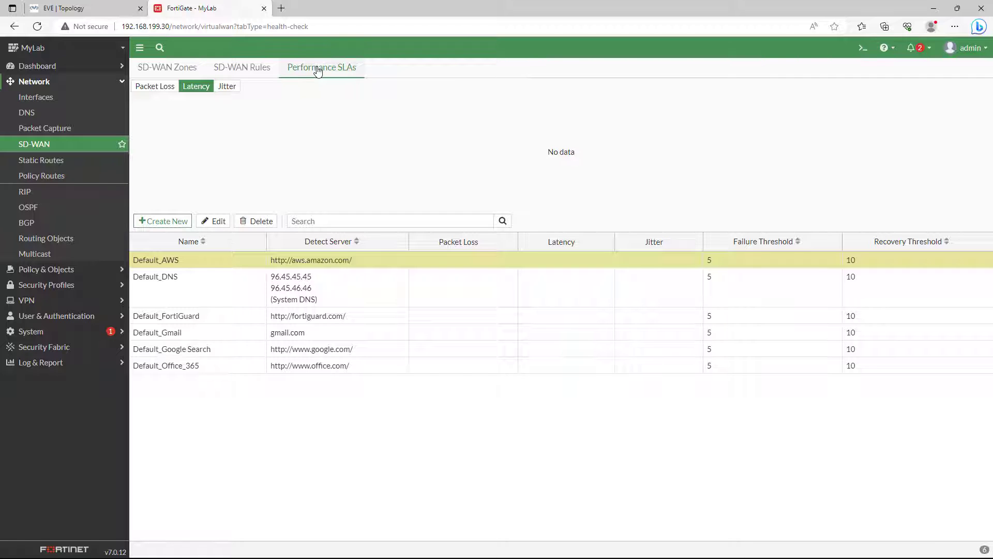
click(175, 221)
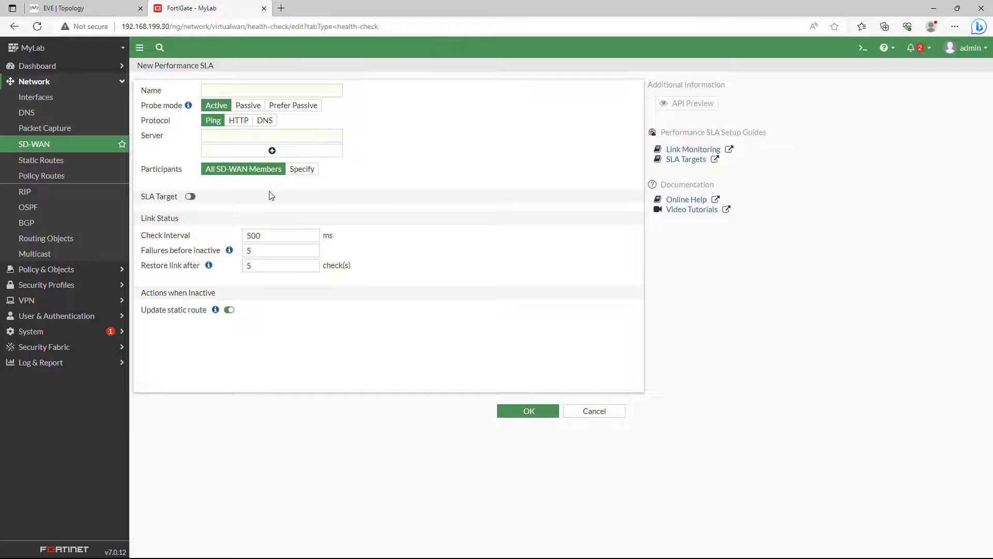
click(302, 169)
click(283, 185)
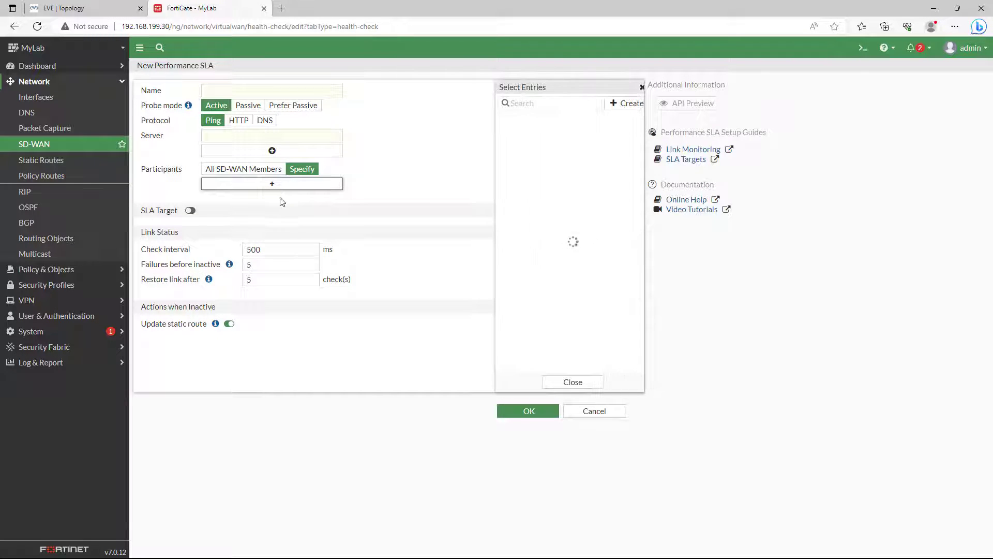
click(528, 132)
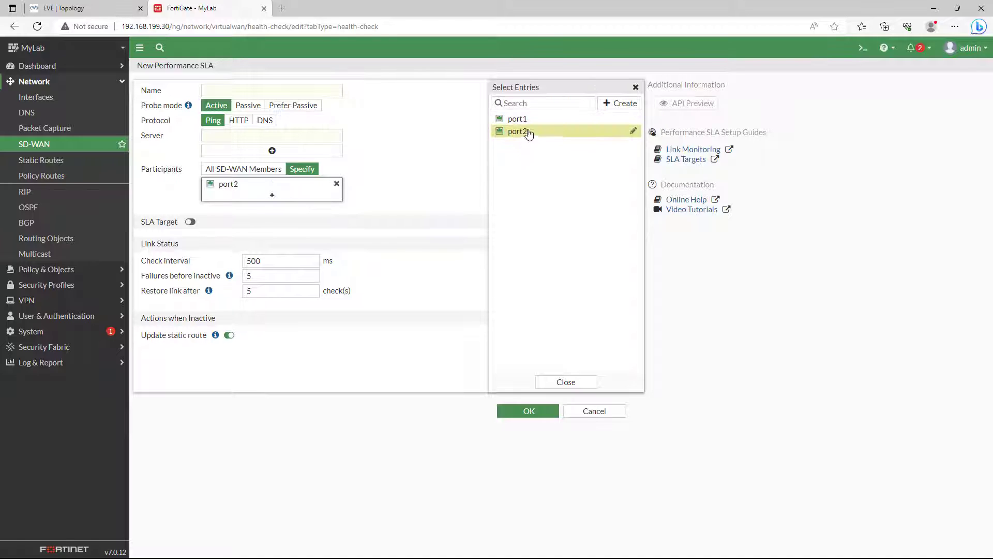
click(529, 120)
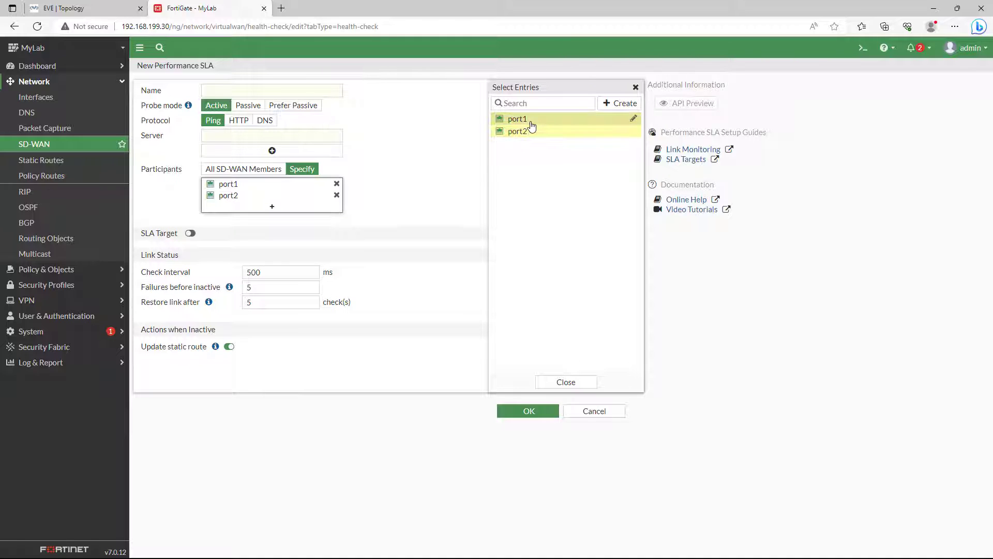
click(559, 381)
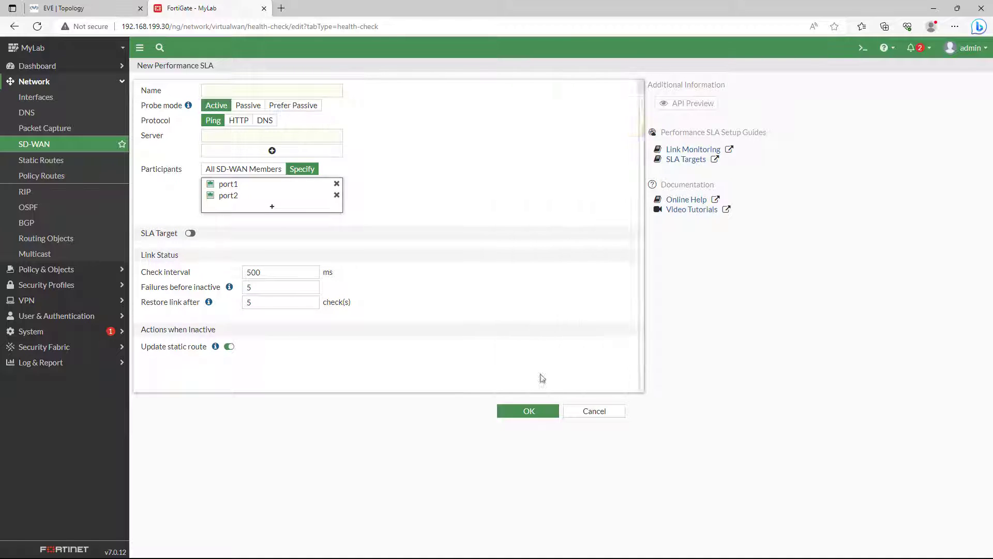
click(239, 120)
click(267, 119)
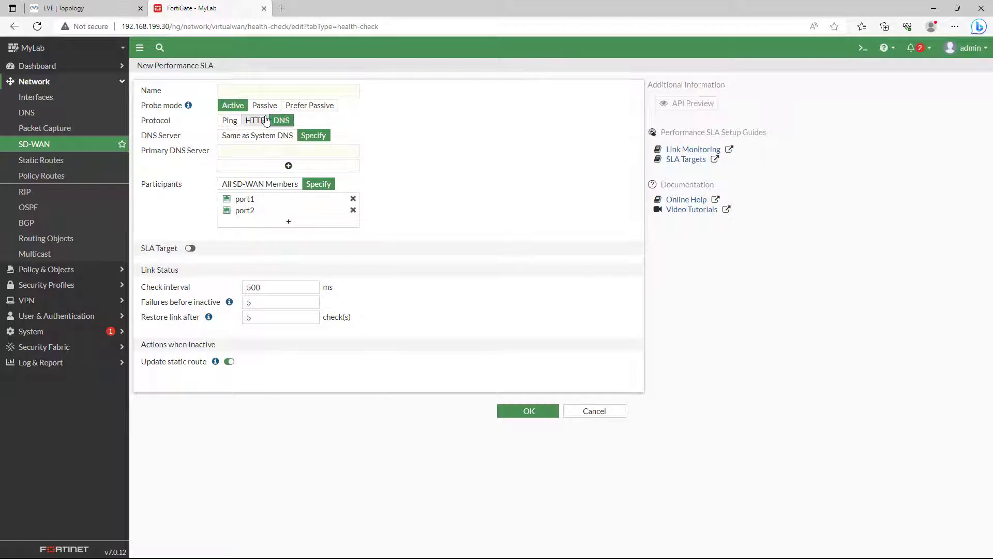
click(590, 412)
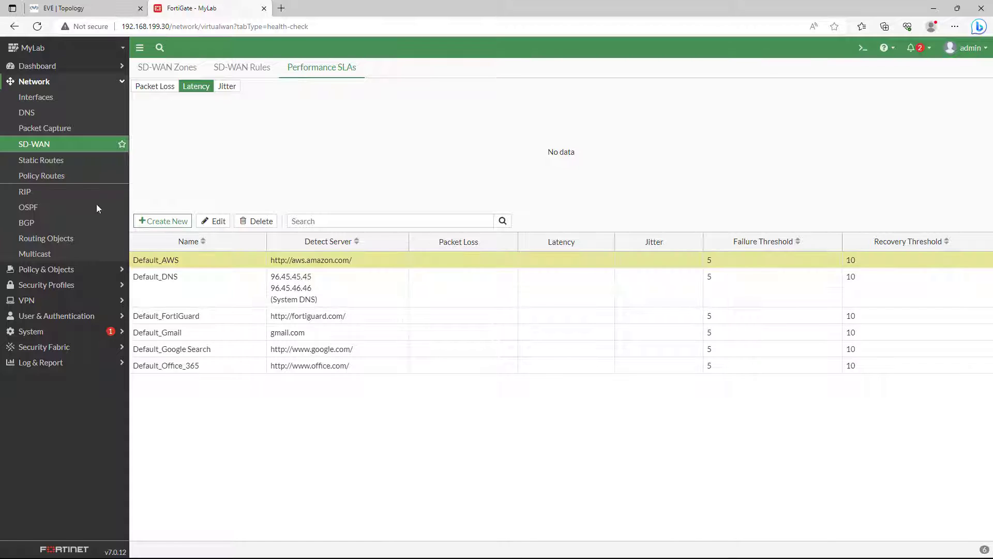
Set the role of interface port1 to WAN and save the interface.
click(35, 166)
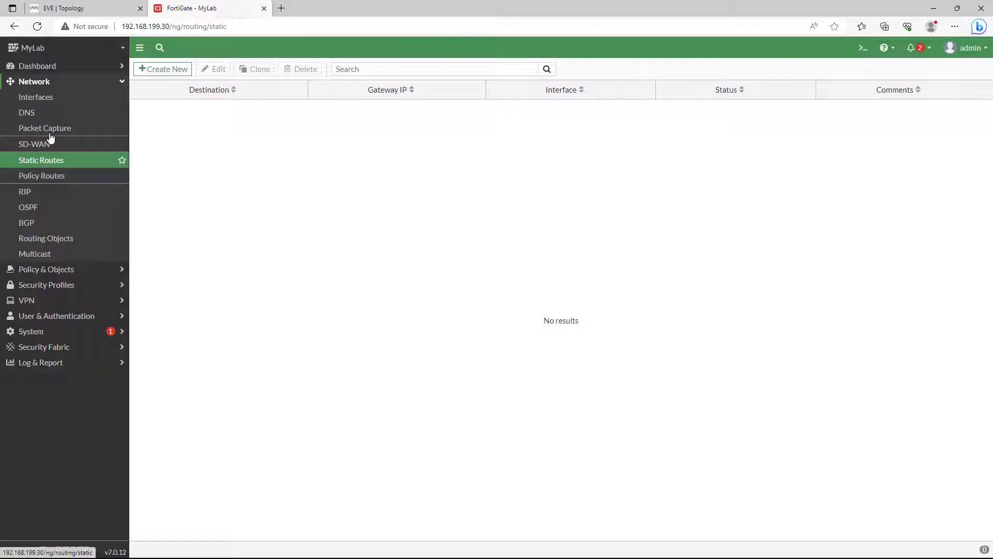
click(58, 100)
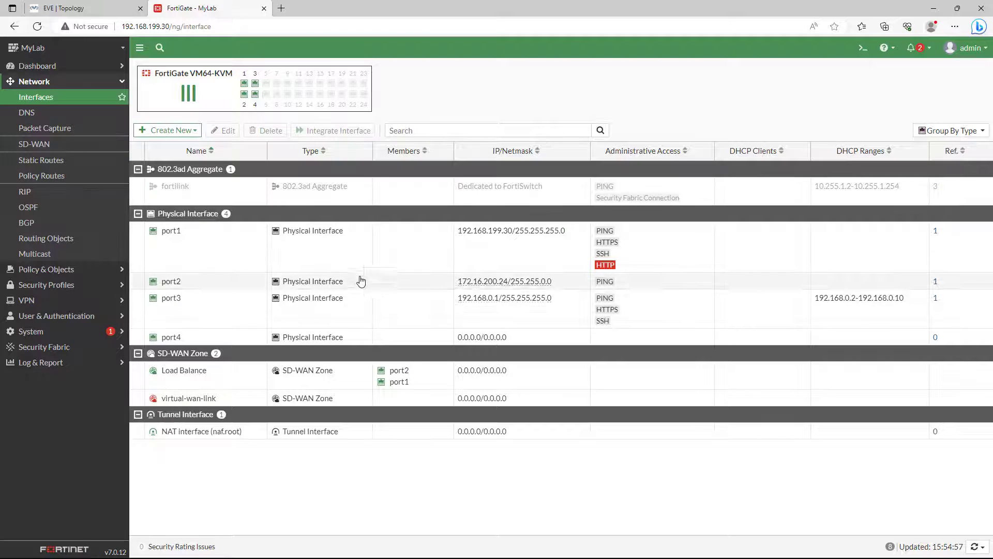
click(311, 236)
double_click(311, 236)
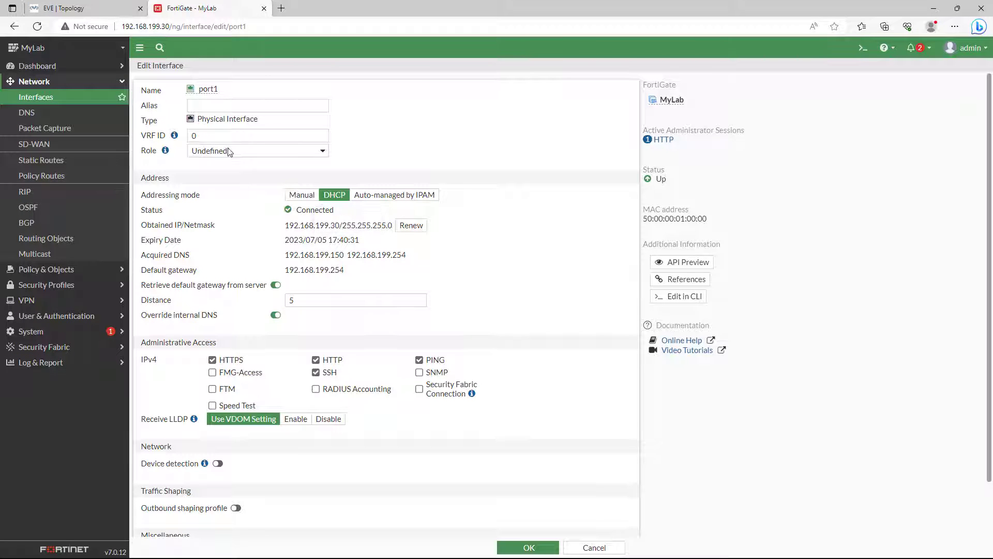
click(254, 156)
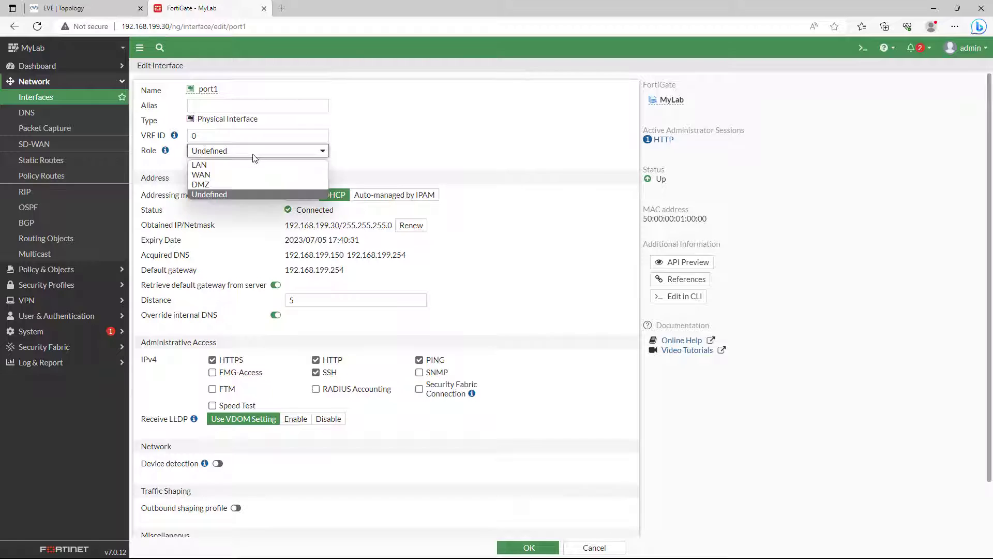
click(233, 174)
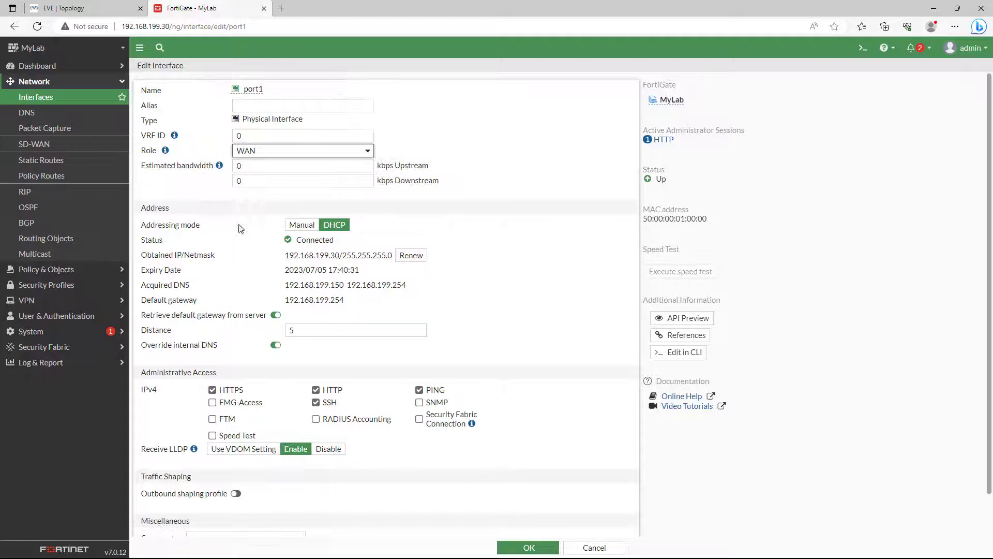
click(527, 546)
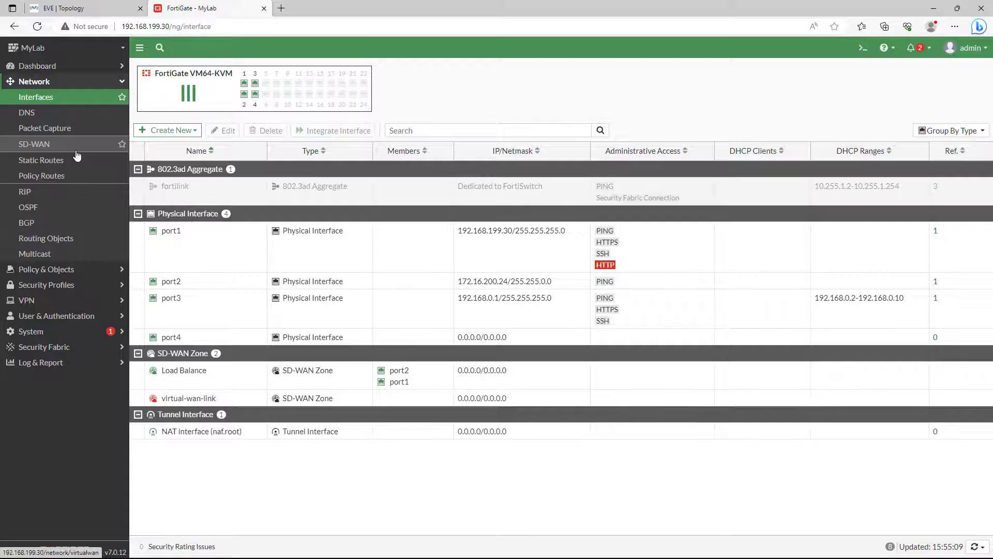
Create a static default route for 0.0.0.0/0.0.0.0 through the Load Balance SD-WAN zone and save it.
click(76, 160)
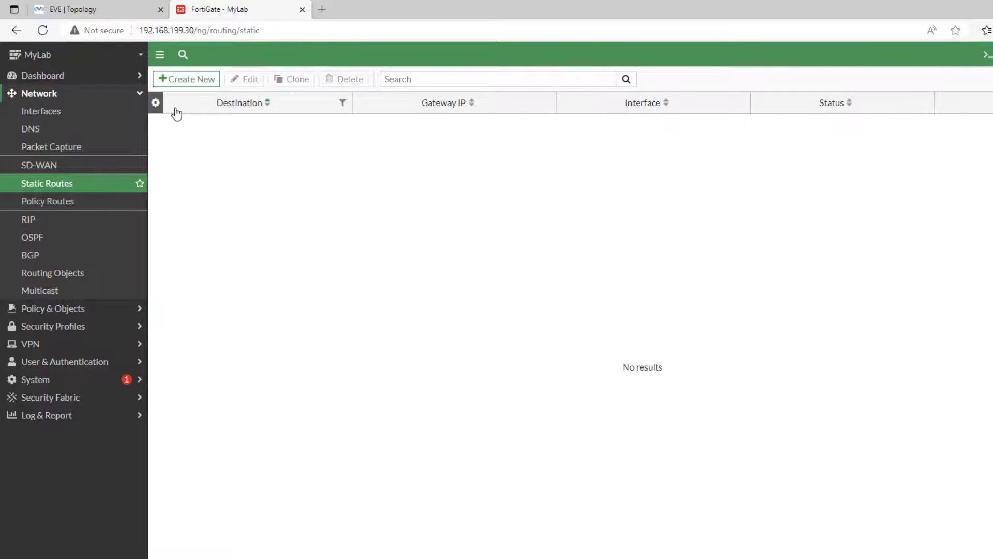
click(195, 79)
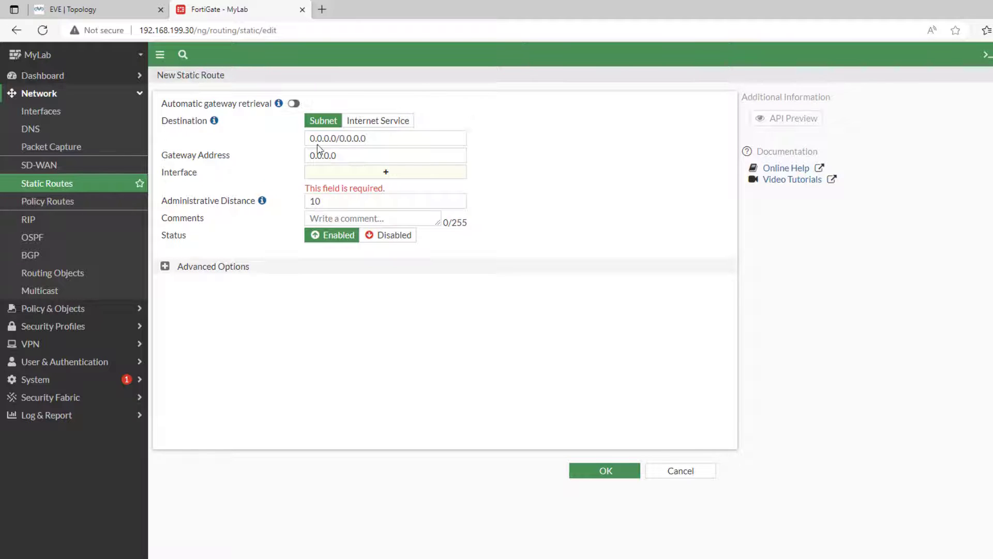
click(386, 171)
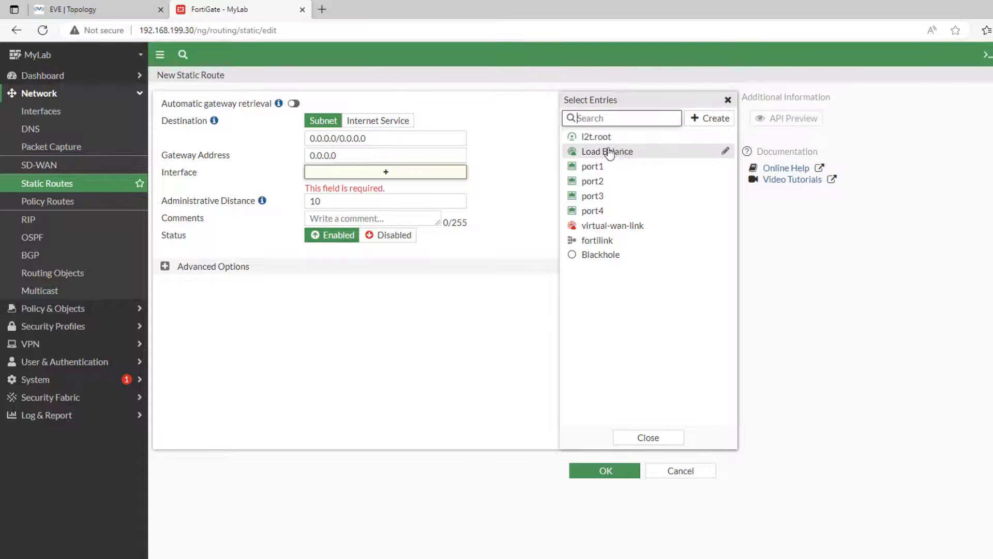
click(620, 155)
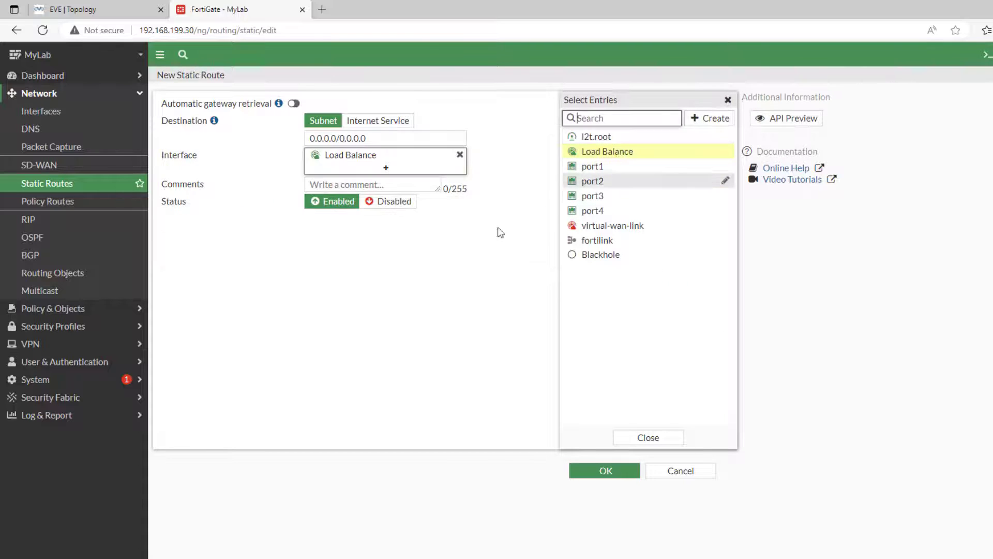
click(631, 443)
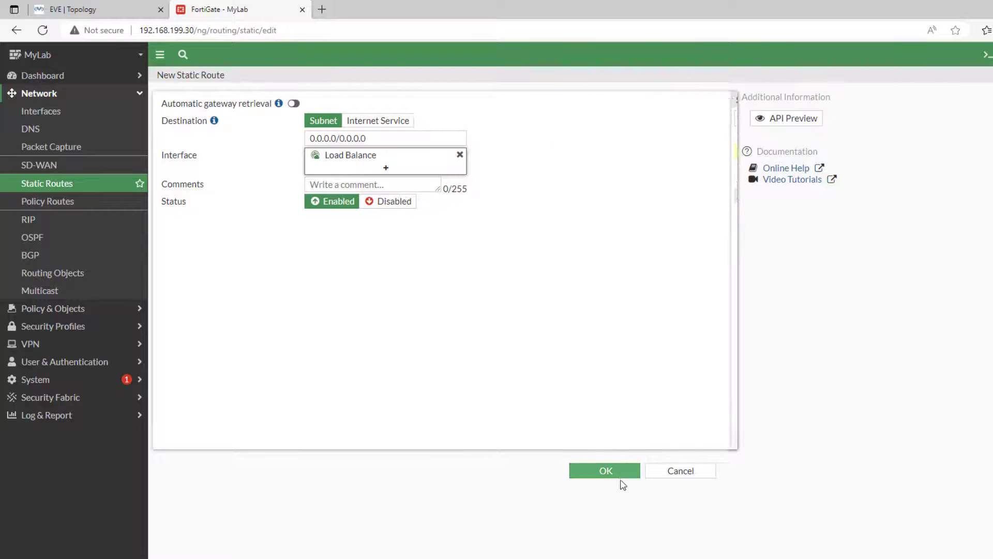
click(600, 471)
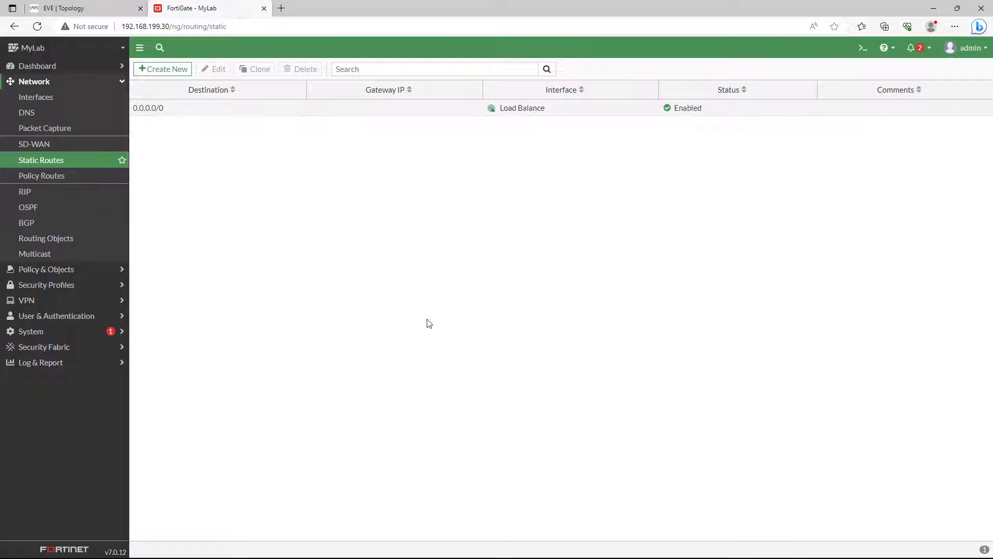
Examine the Load Balance zone's members and the SD-WAN volume and session charts, and check the lab topology in EVE-NG.
click(51, 143)
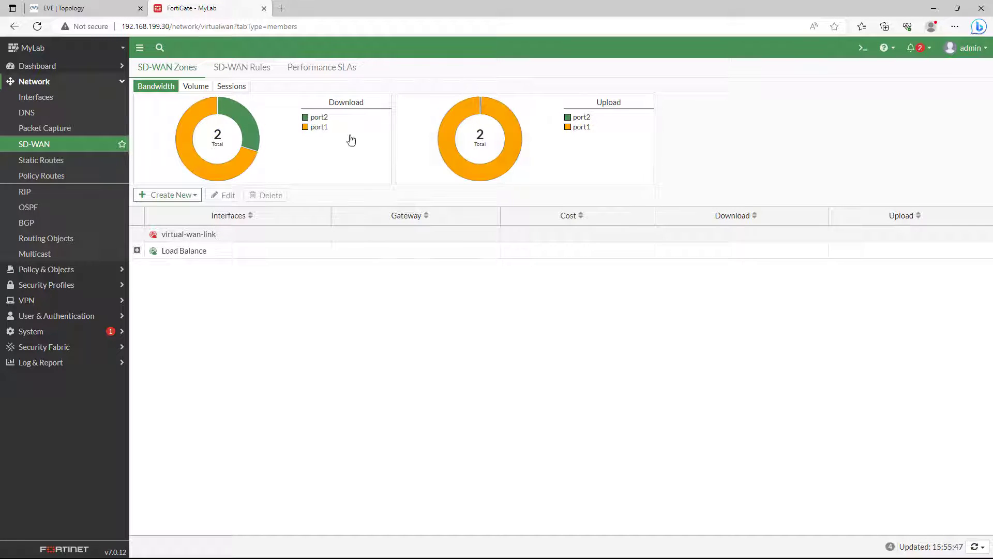
click(137, 251)
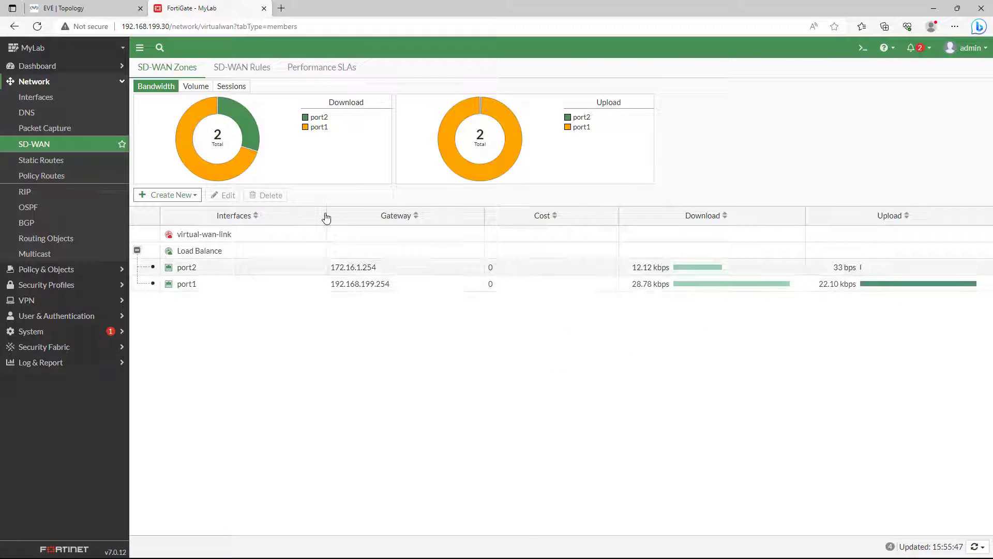
click(196, 86)
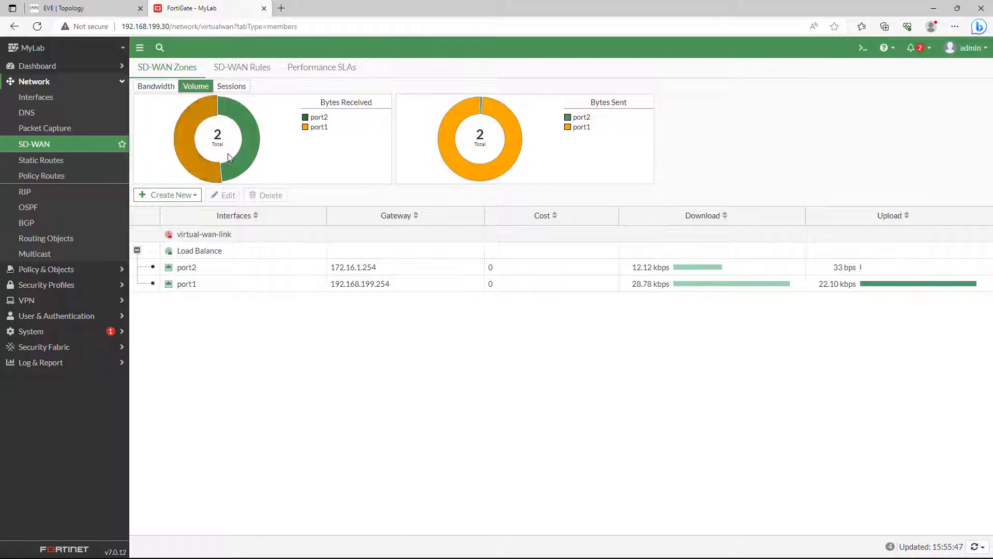
click(231, 86)
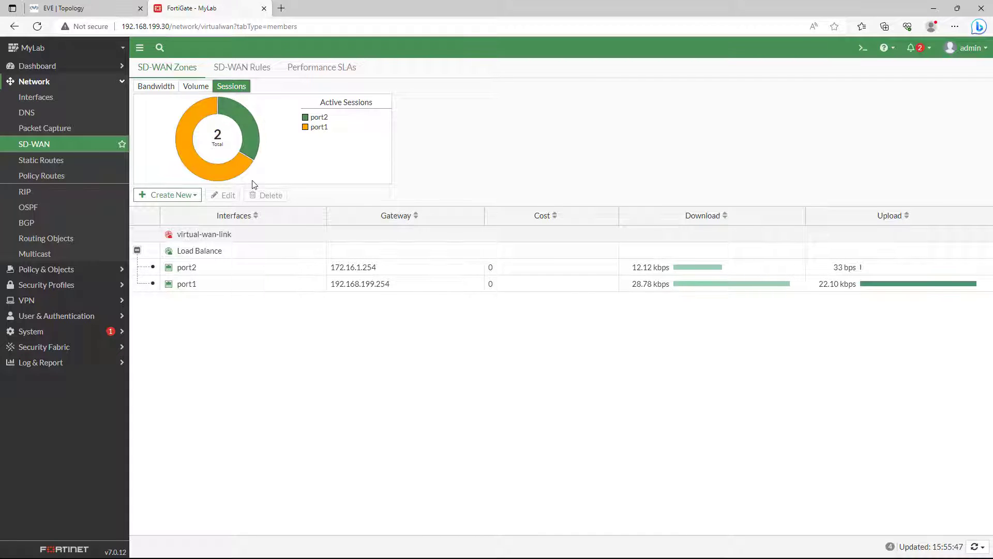
click(110, 14)
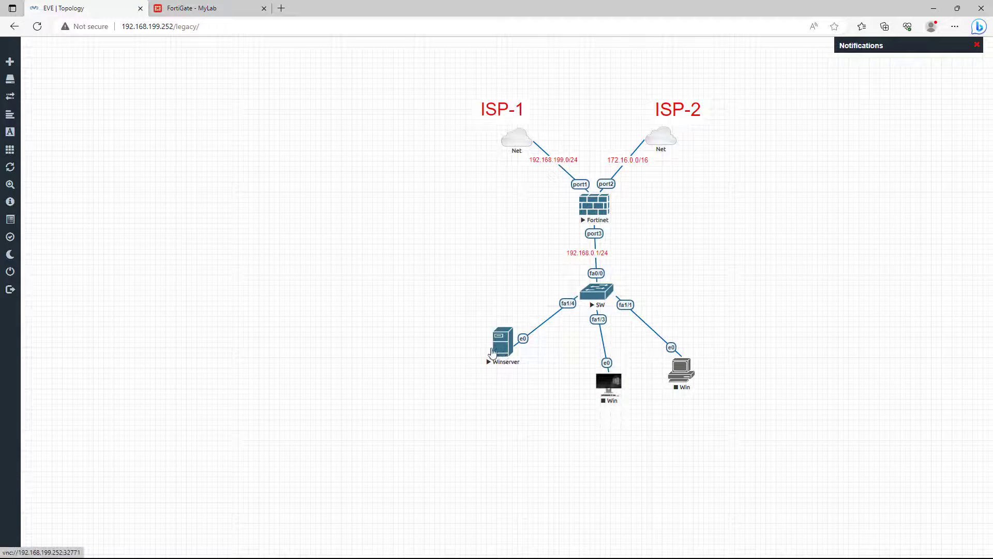
key(ctrl+Tab)
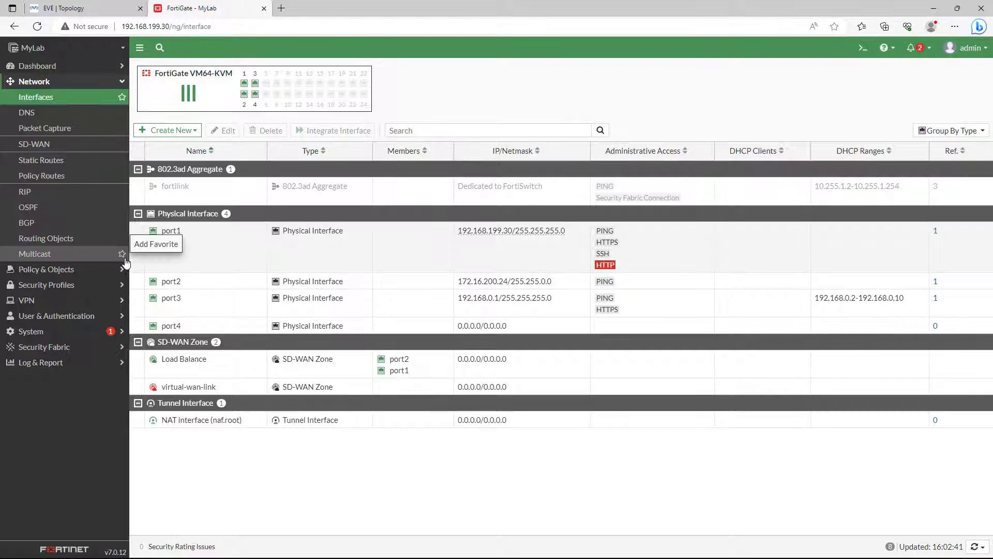
Create a firewall policy named Internet_Connection with port3 as the incoming interface and Load Balance as the outgoing interface.
click(70, 270)
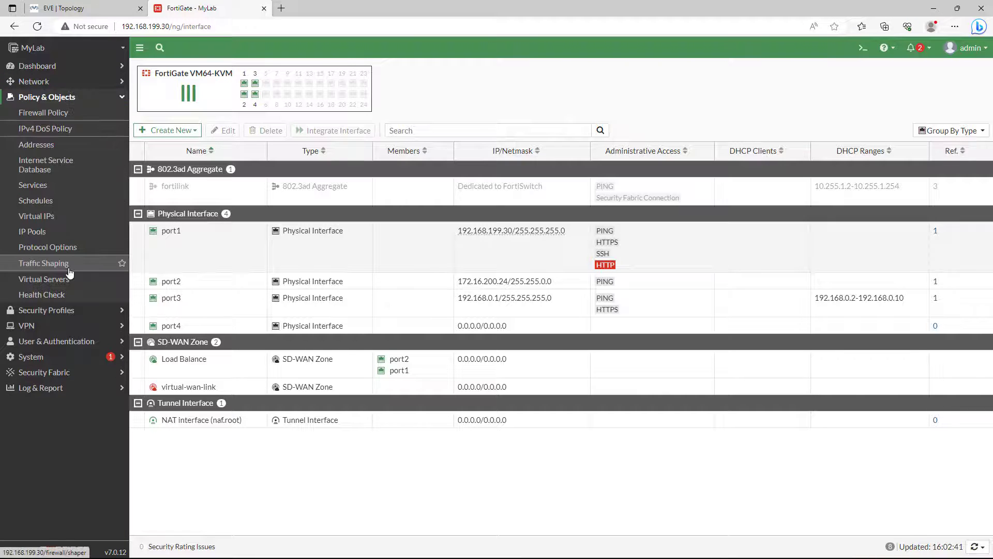
click(65, 113)
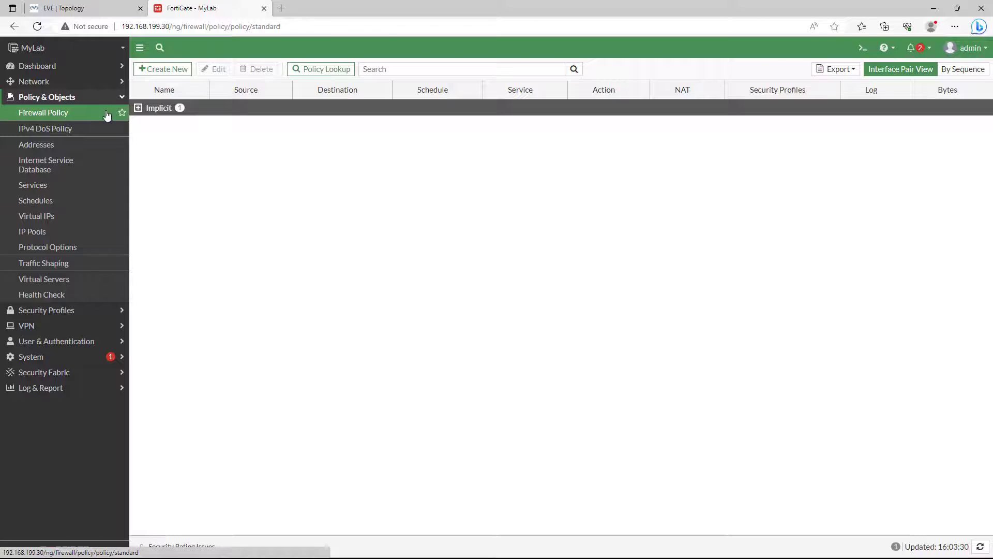
click(167, 72)
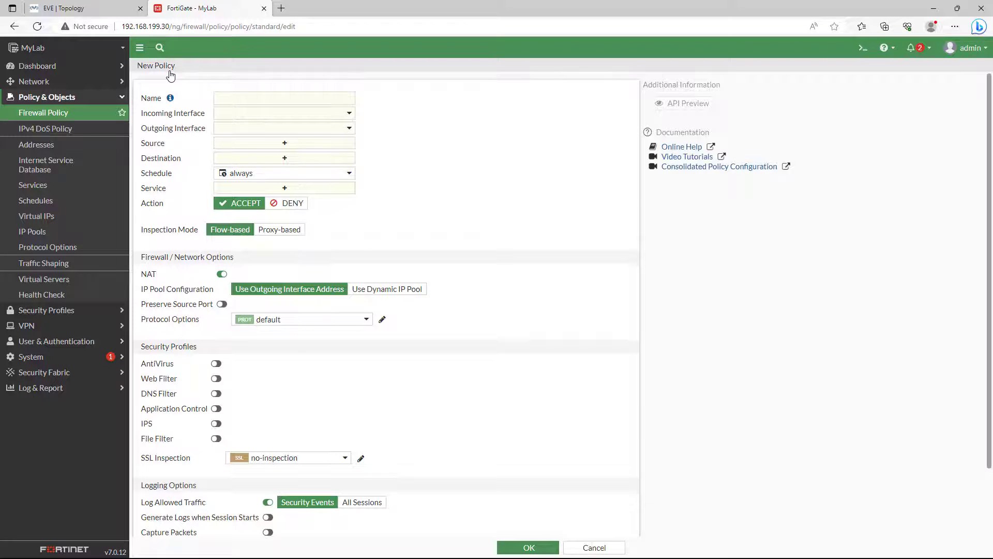
click(229, 96)
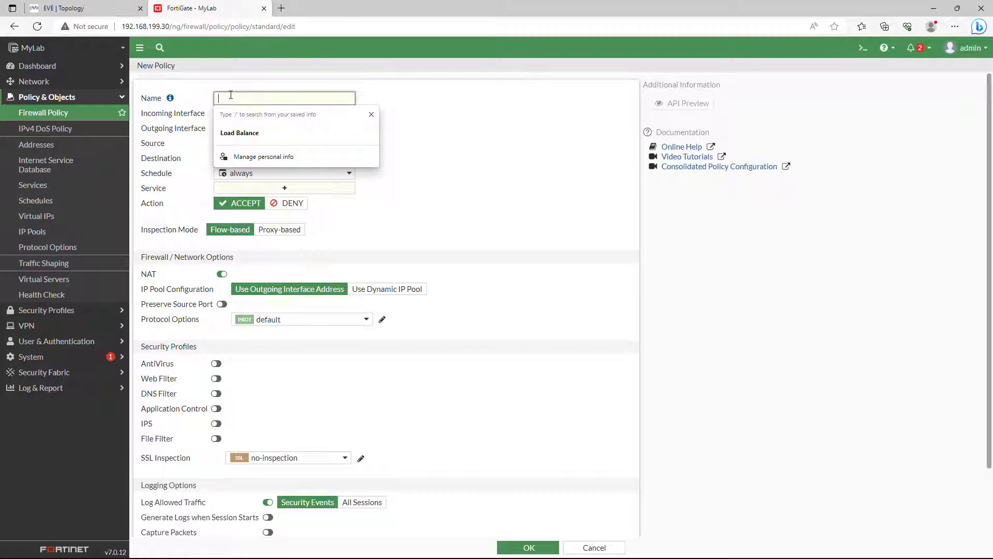
text(Internet_Connection)
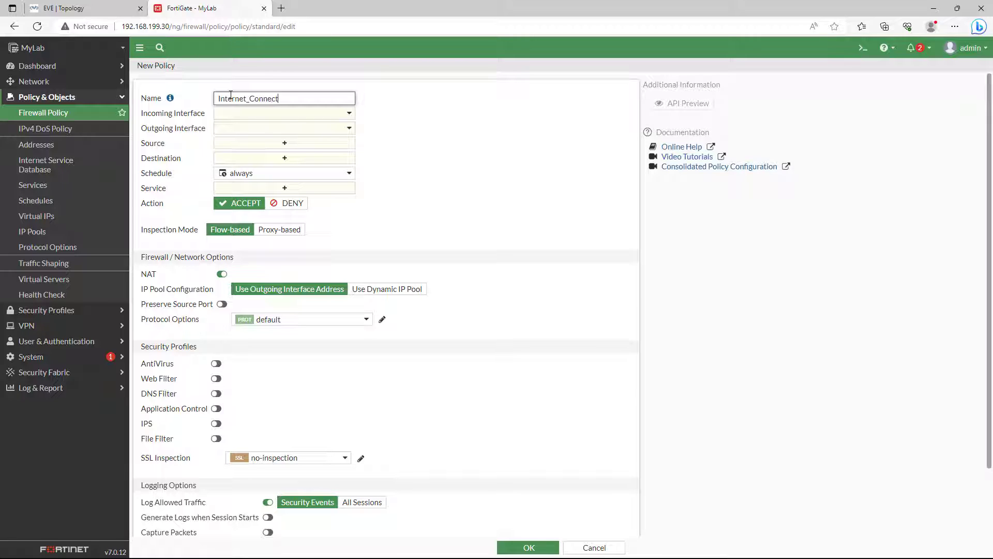
click(247, 115)
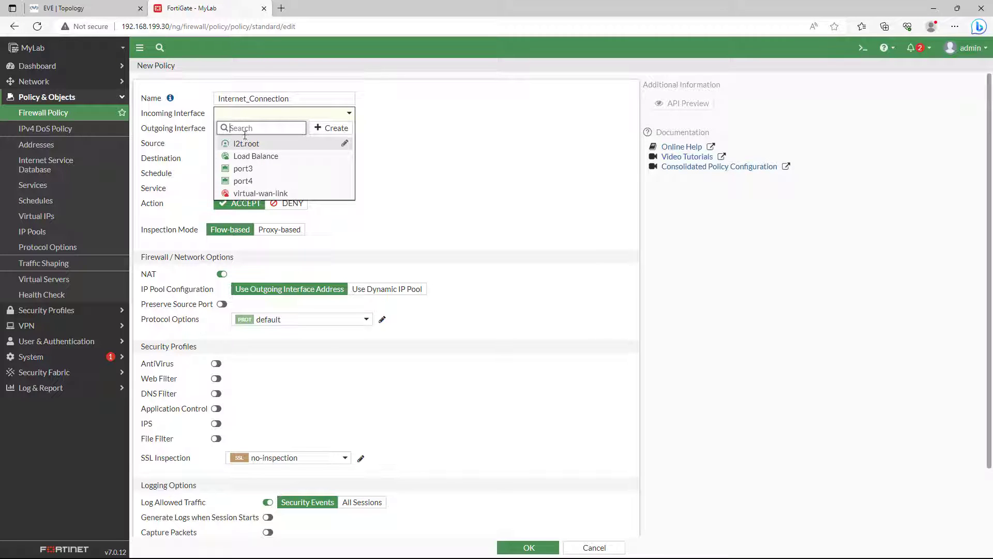
click(253, 169)
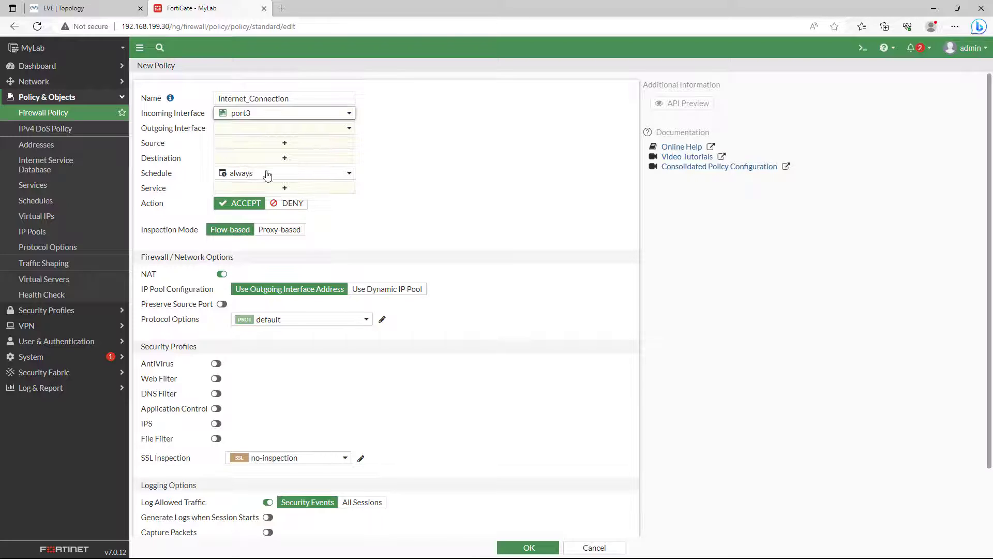
click(272, 133)
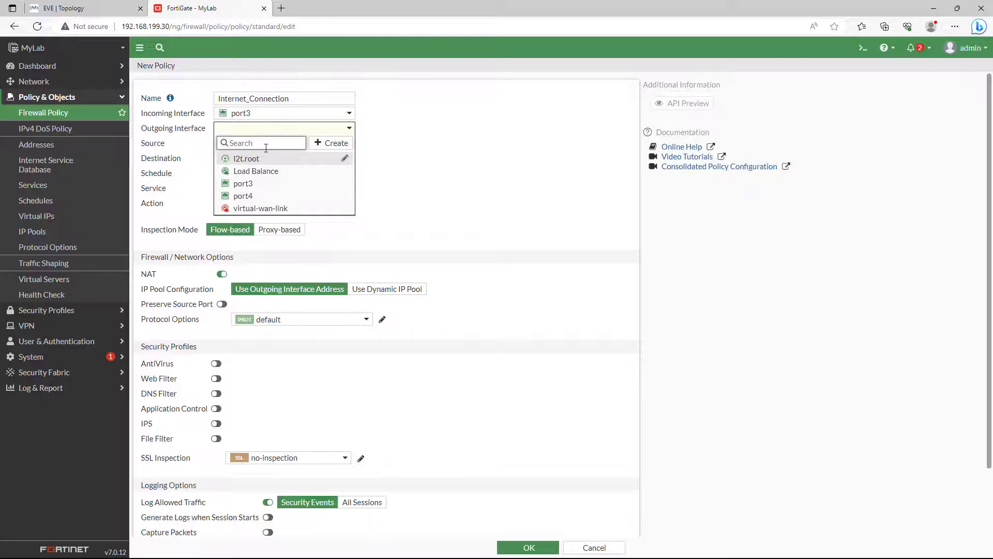
click(257, 171)
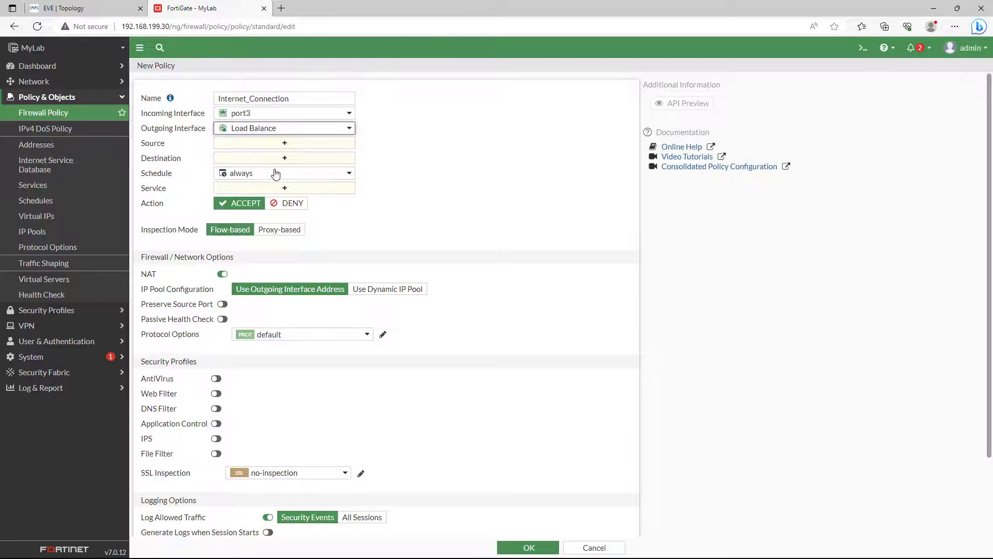
Set the policy's source and destination to all and its service to ALL, and save the policy.
click(287, 144)
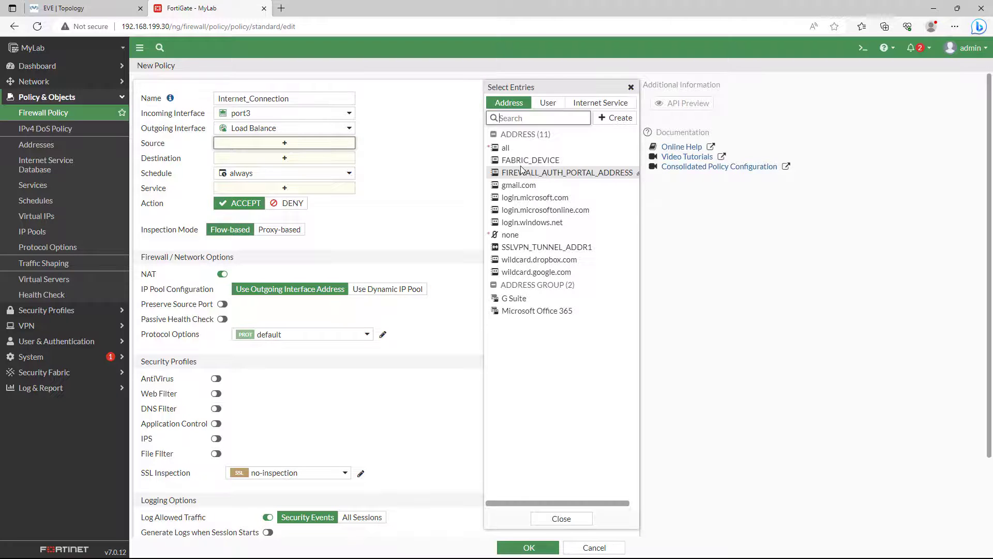
click(503, 147)
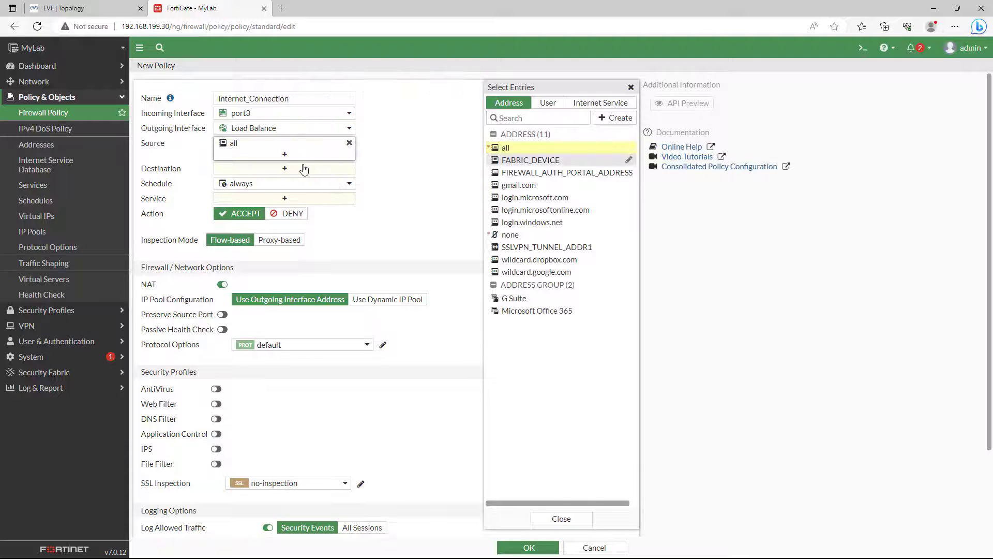
click(305, 169)
click(524, 150)
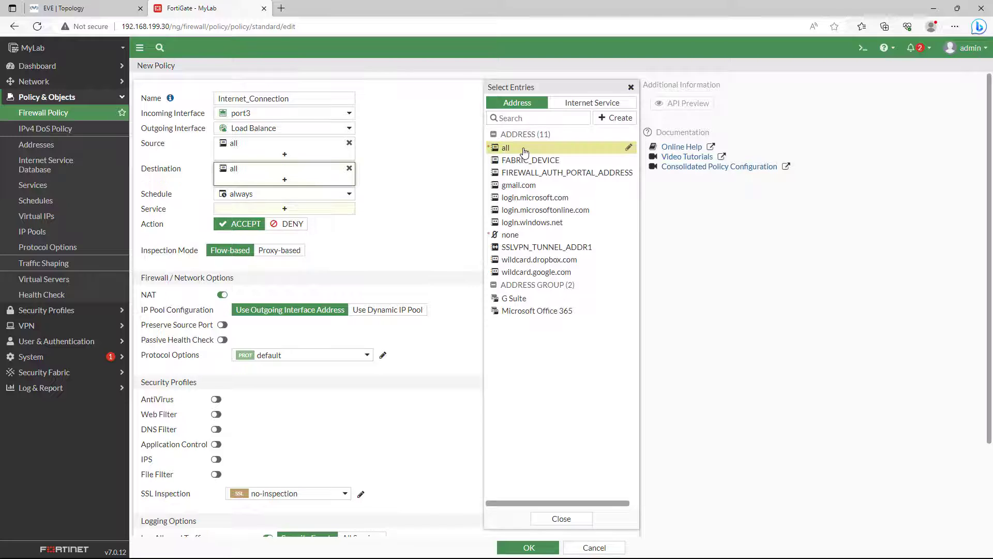
click(284, 208)
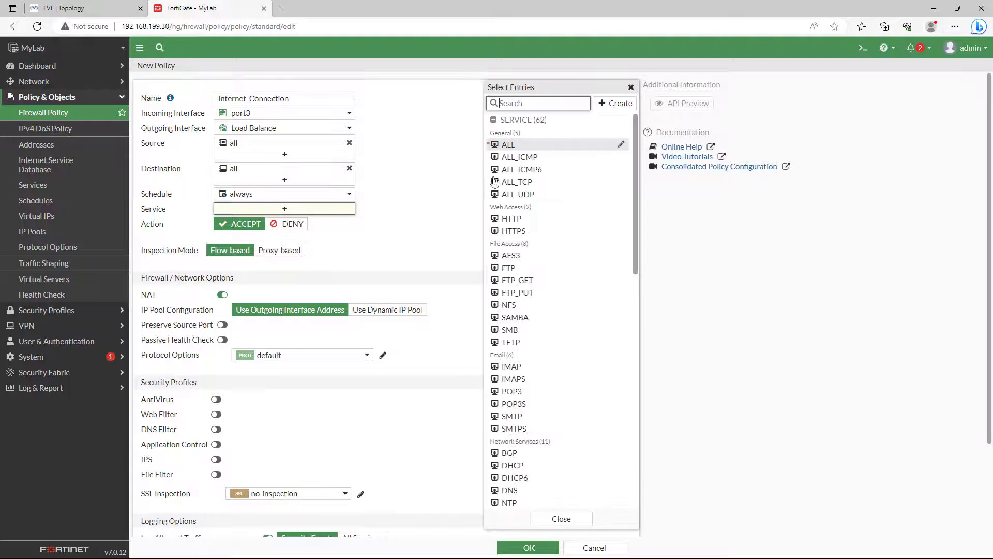
click(508, 145)
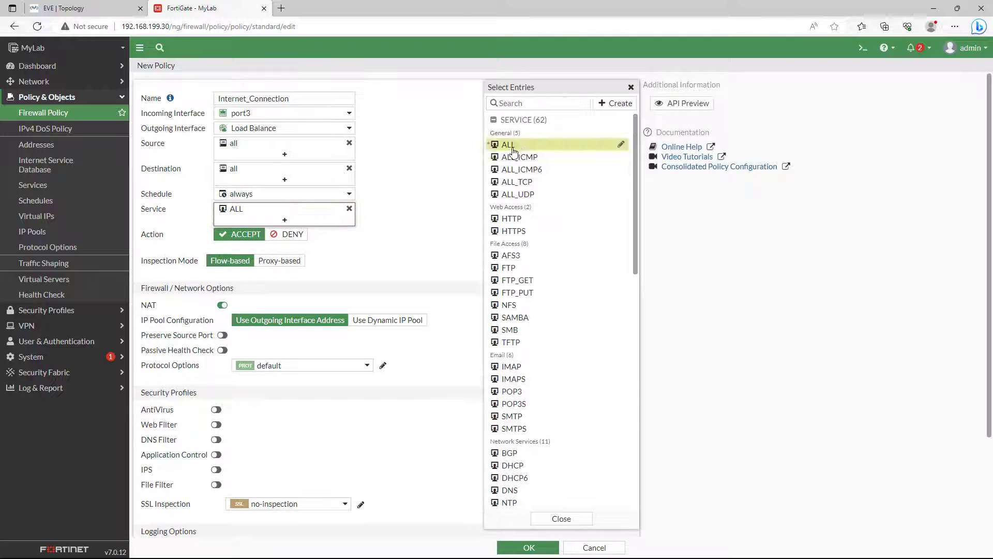
click(404, 260)
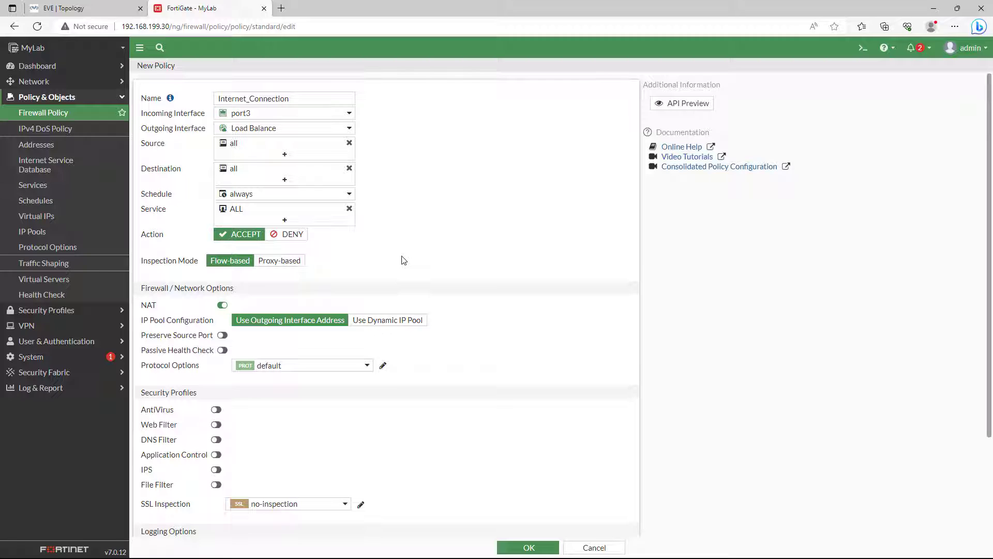
scroll(404, 260, down, 1)
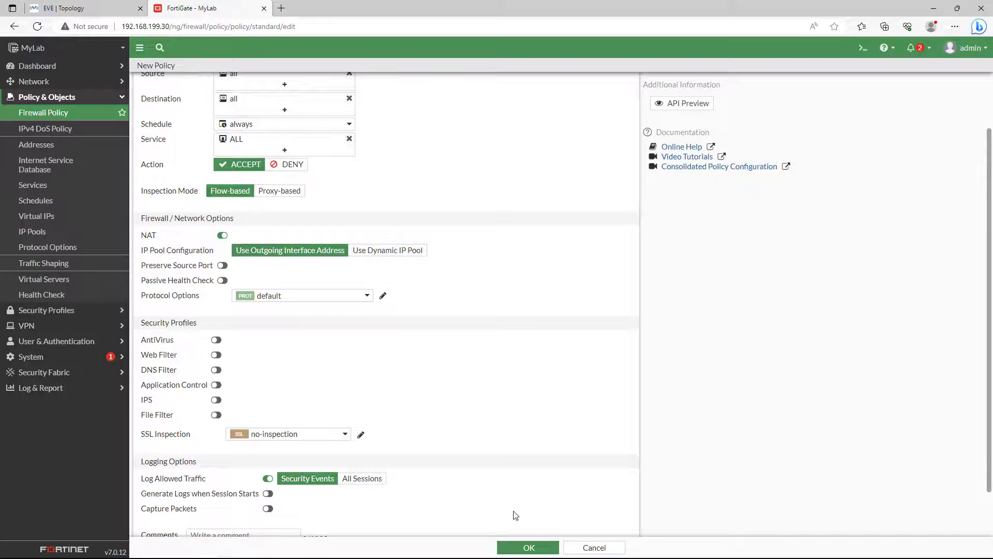
click(529, 546)
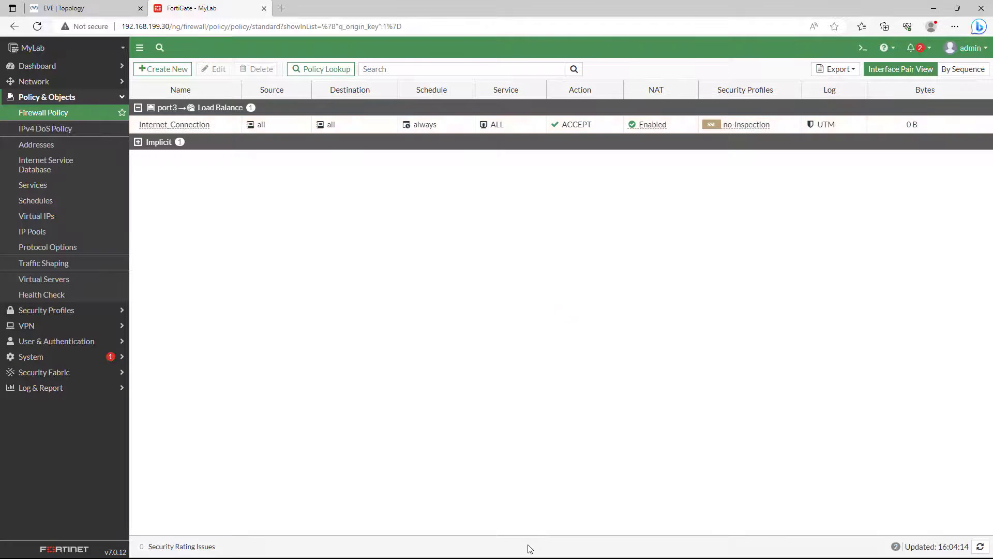
Check which objects reference port3 in the network interface list.
click(37, 81)
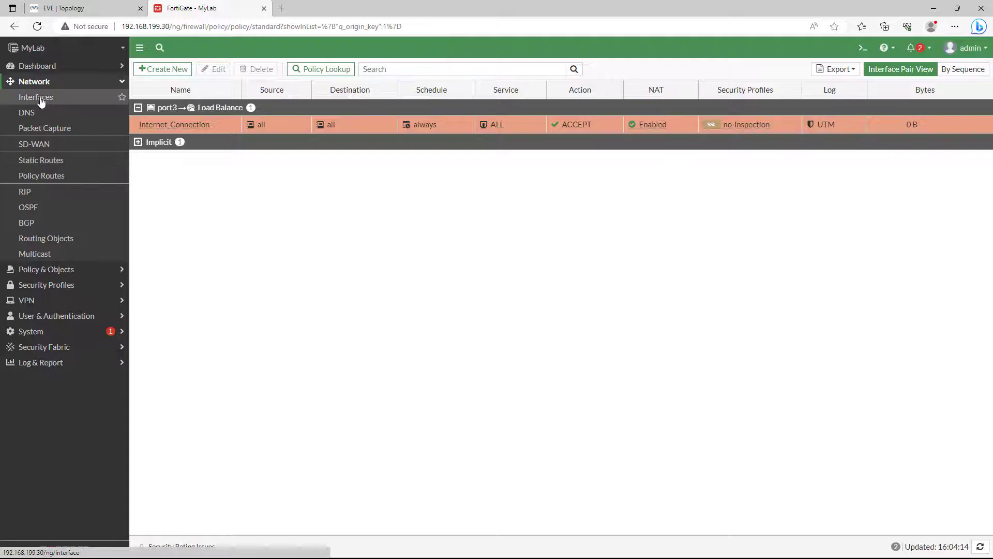
click(41, 98)
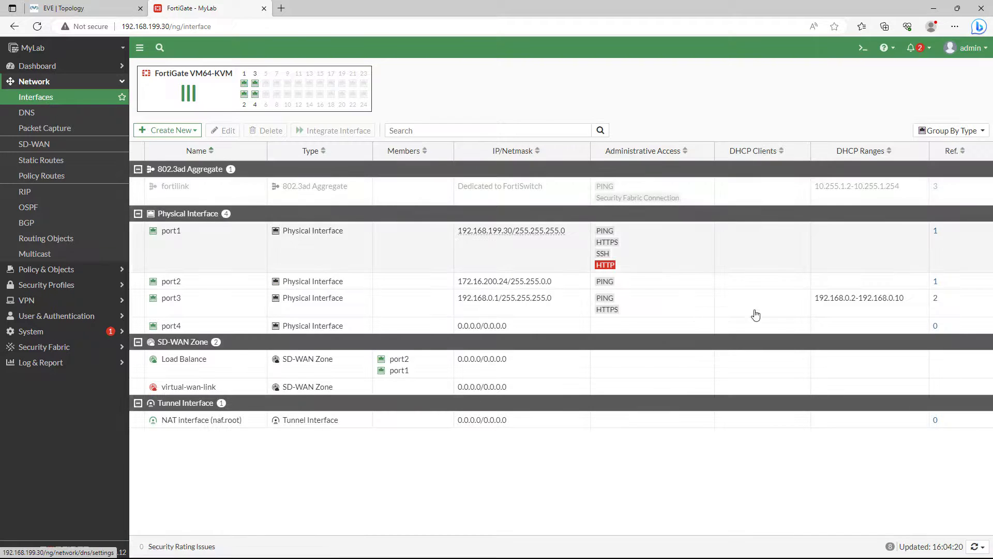
click(936, 300)
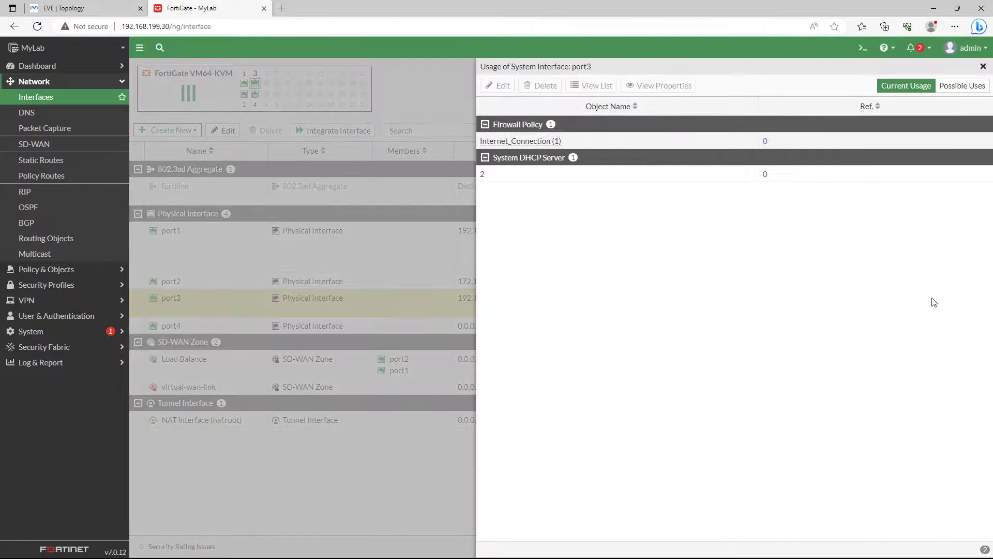
click(538, 145)
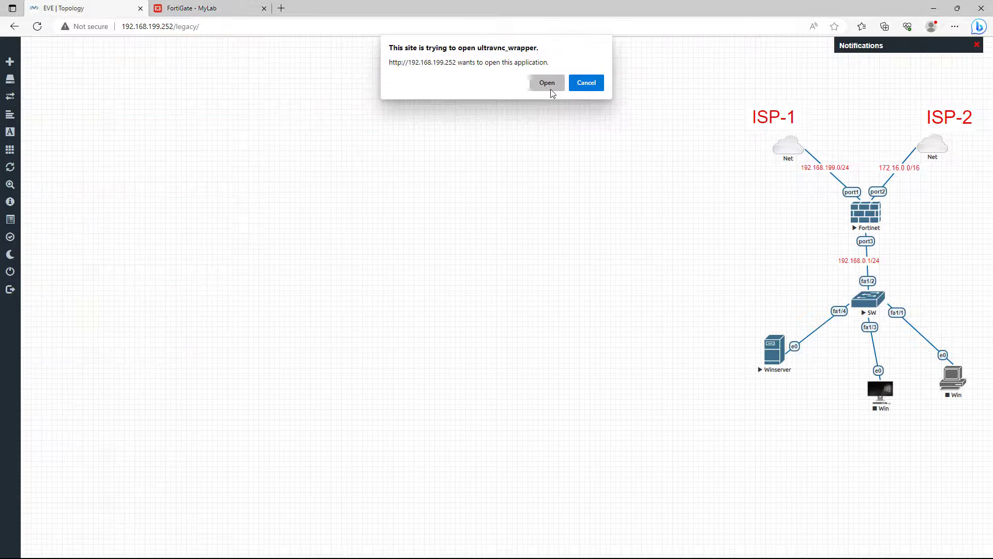
Open the Winserver console in EVE-NG and ping 1.1.1.1 from its command prompt to test internet access.
click(547, 82)
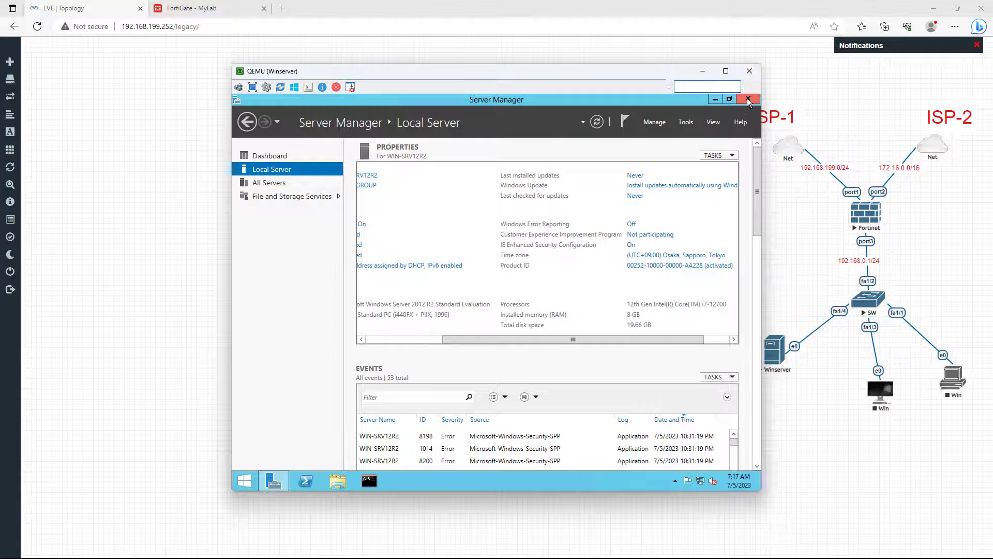
click(748, 99)
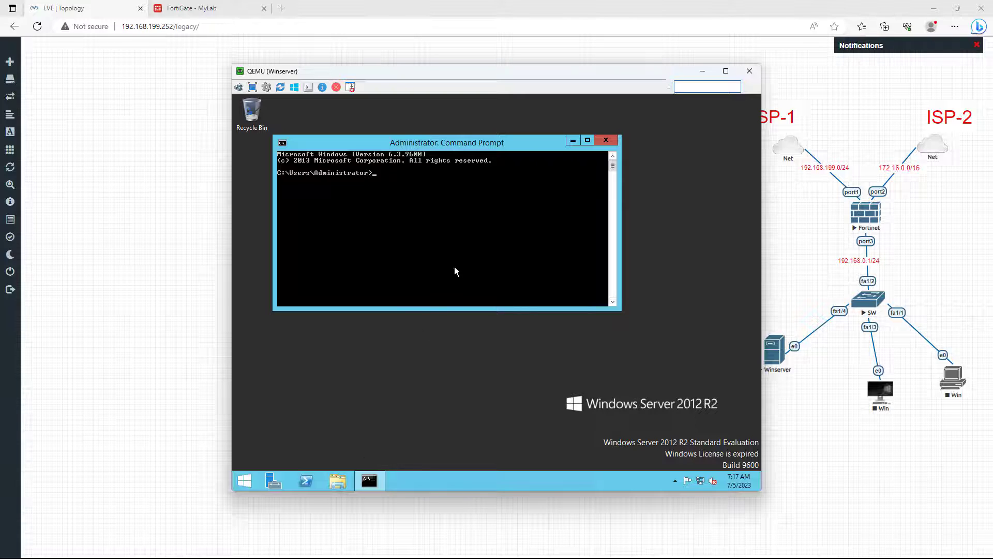
text(ping 1.1.1.1.)
key(Return)
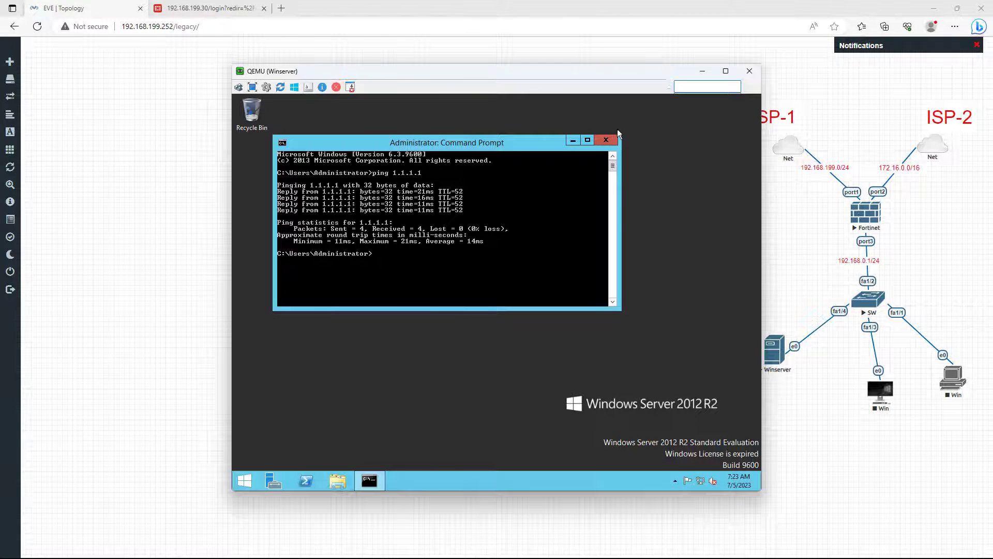
click(608, 140)
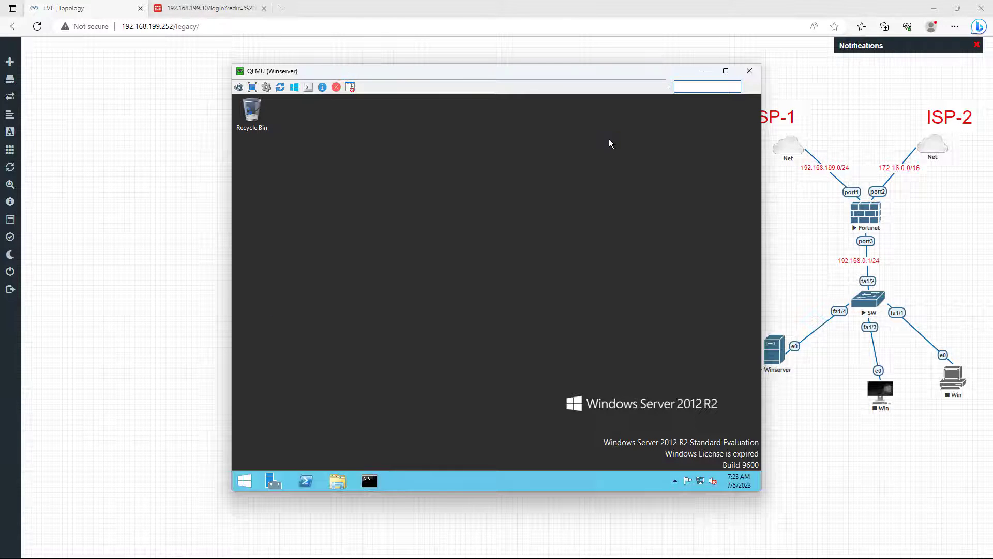
click(702, 70)
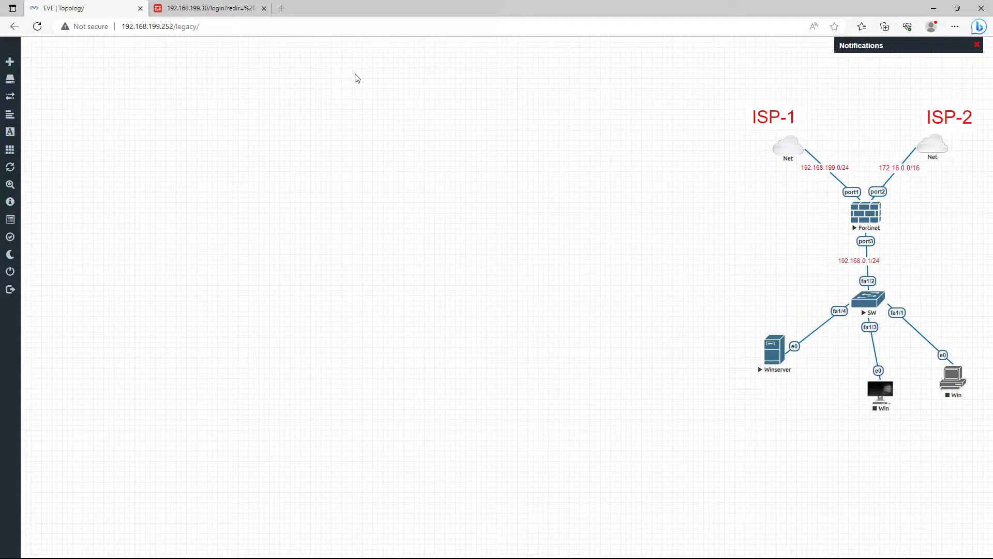
Log back in to the FortiGate as admin with the account password, decline the browser's password update, and expand the Load Balance zone's members.
click(209, 8)
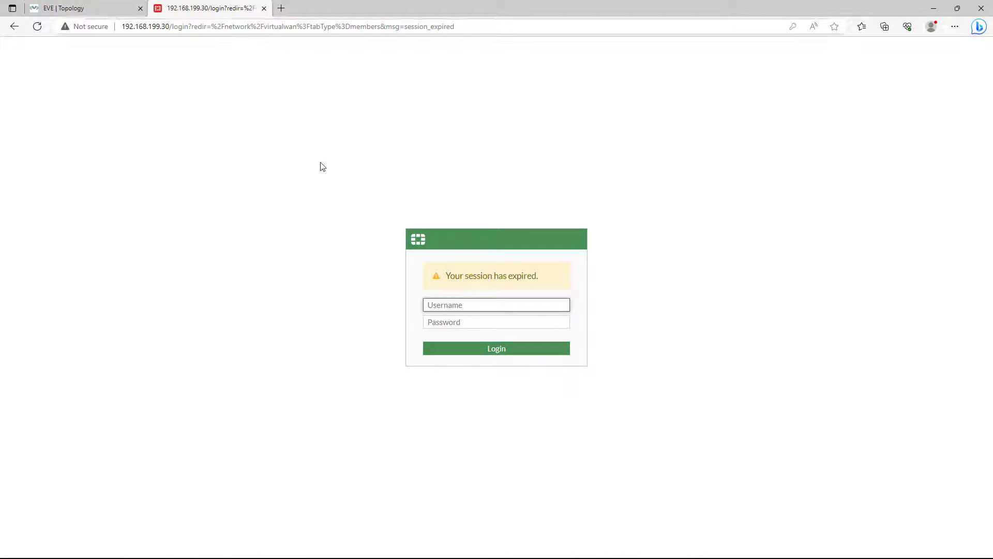
click(40, 29)
text(admin)
key(Tab)
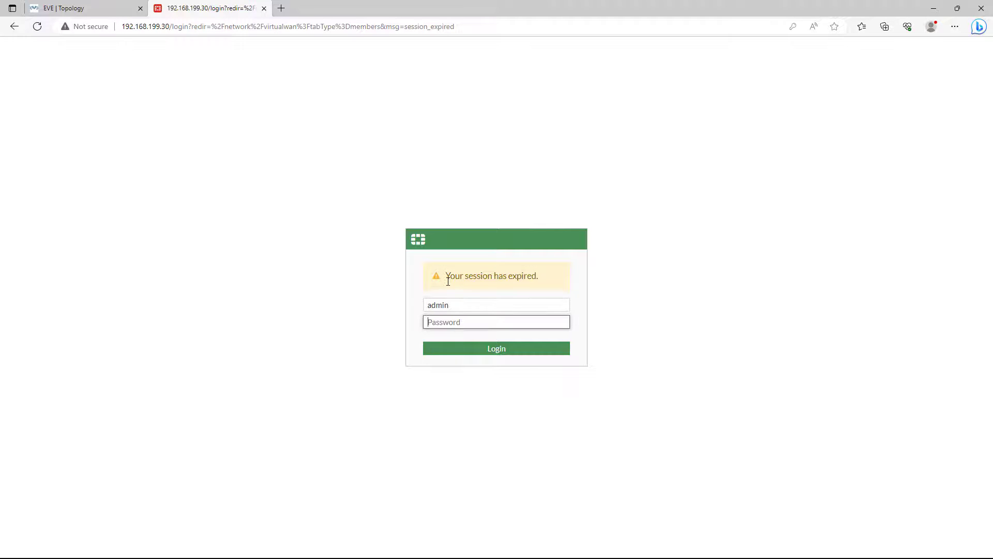
text(a)
key(Return)
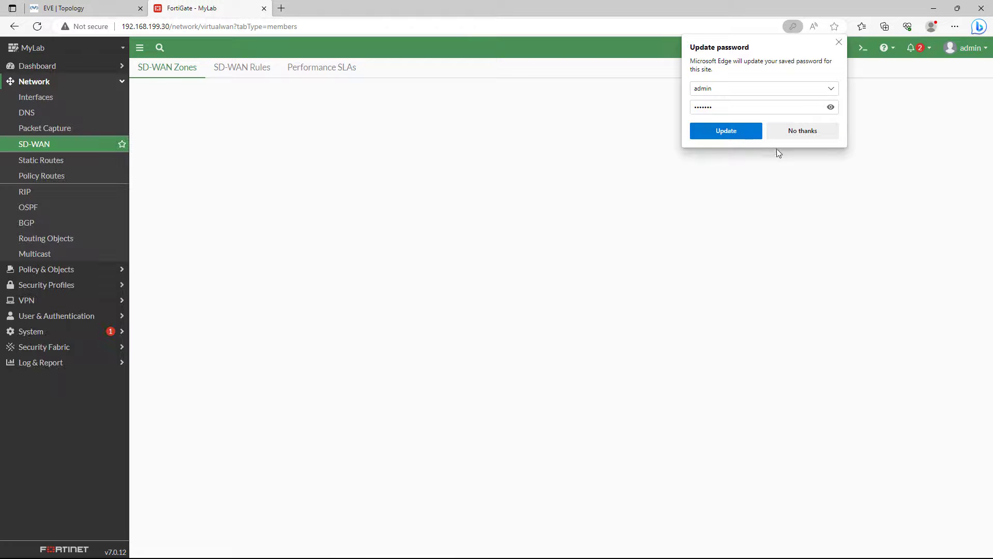
click(802, 131)
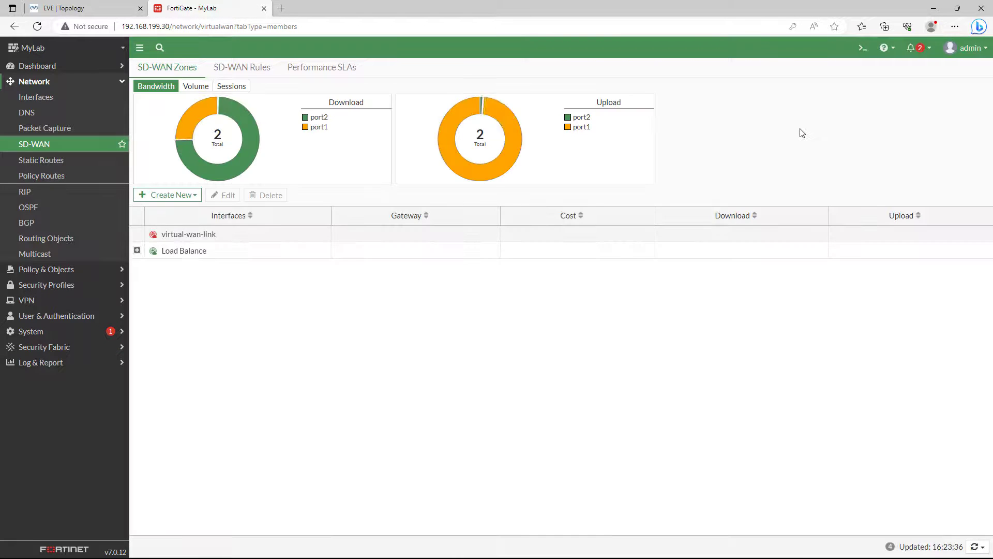
click(137, 251)
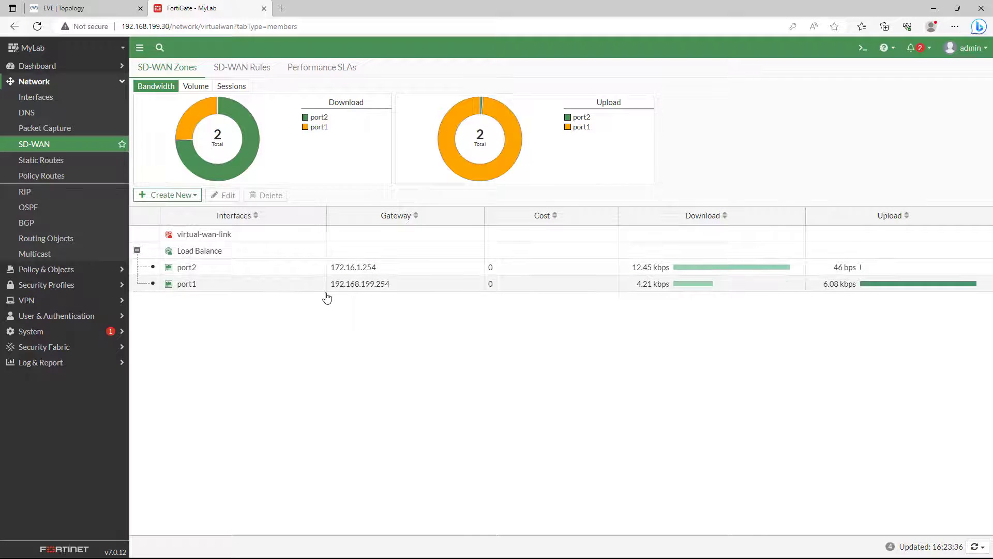
Start a new performance SLA named Load_Balance_Test using active ping probes to server 1.1.1.1.
click(311, 72)
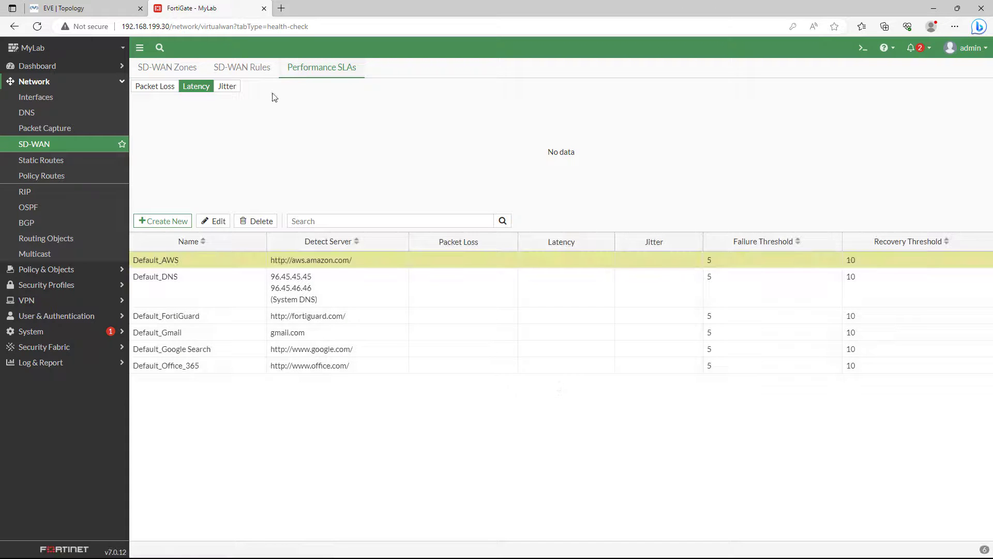
click(178, 221)
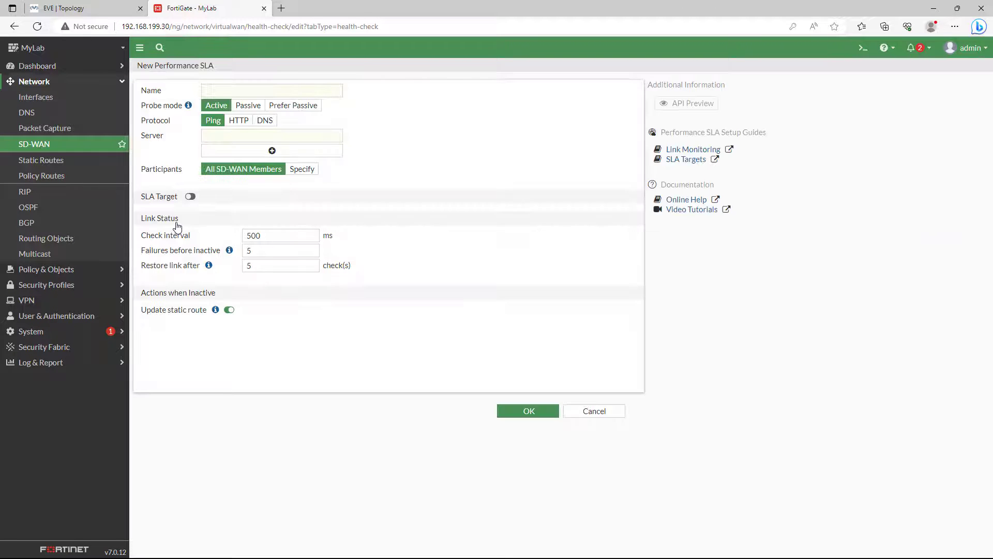
click(254, 91)
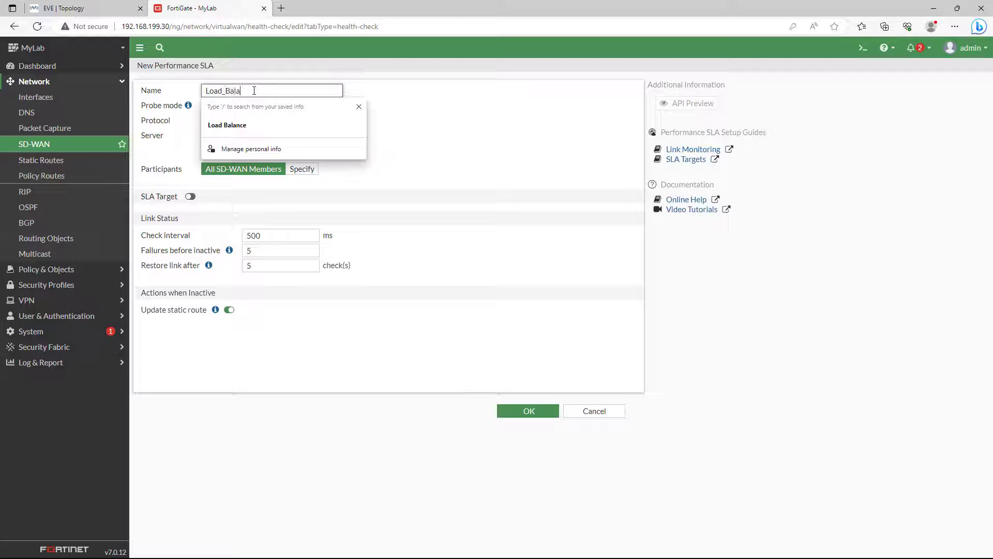
text(c)
text(_TE)
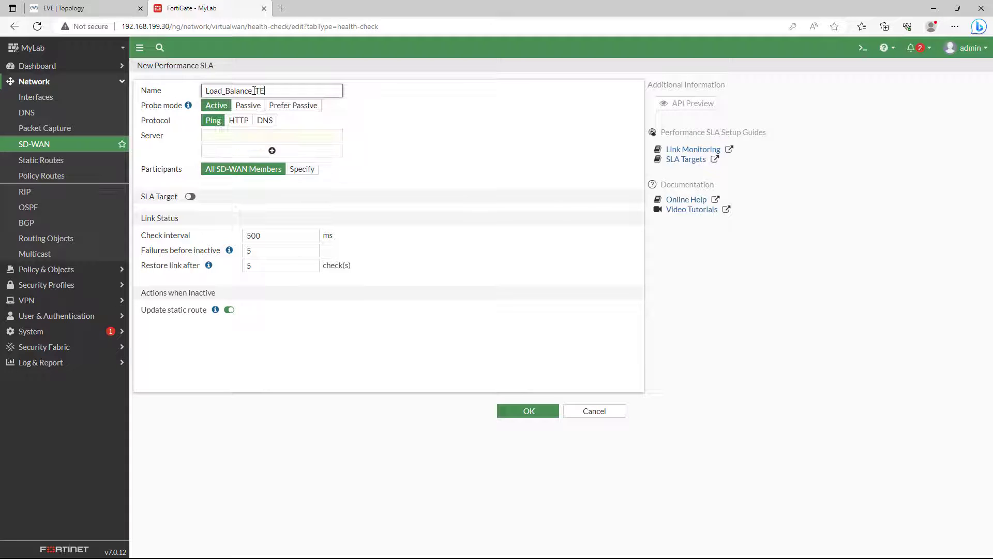
key(BackSpace)
key(BackSpace)
click(395, 128)
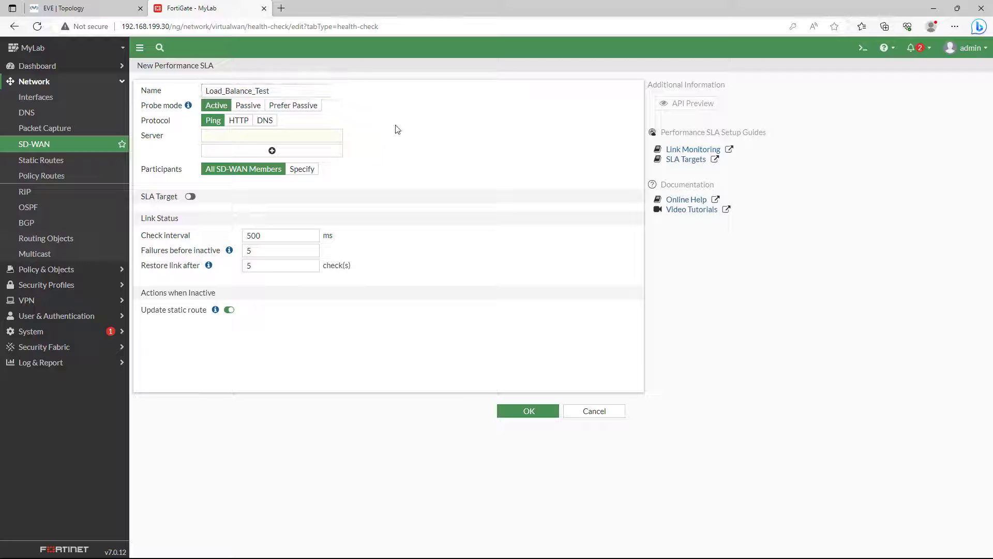
click(217, 137)
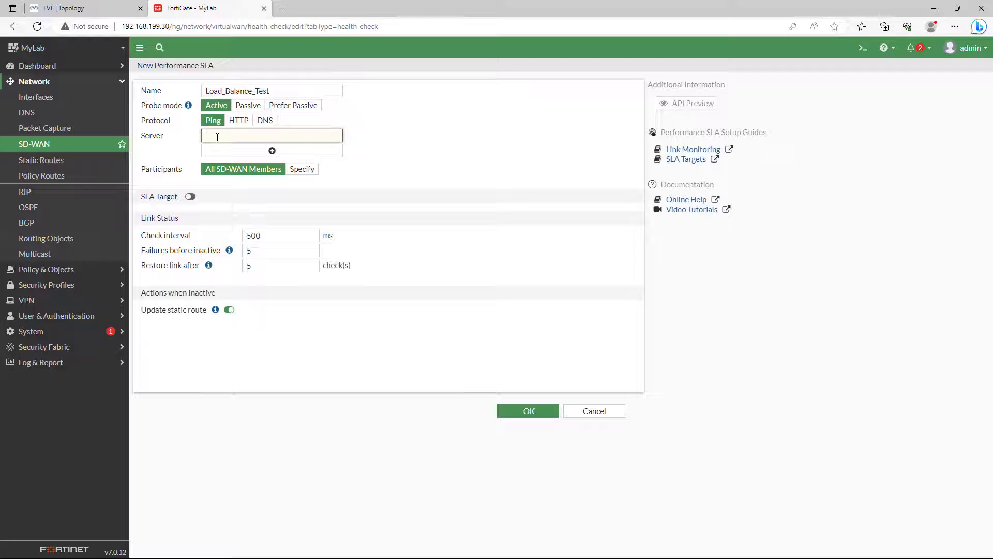
text(1.1.1.1)
Specify port1 and port2 as the SLA's participants and save the performance SLA.
click(312, 171)
click(303, 184)
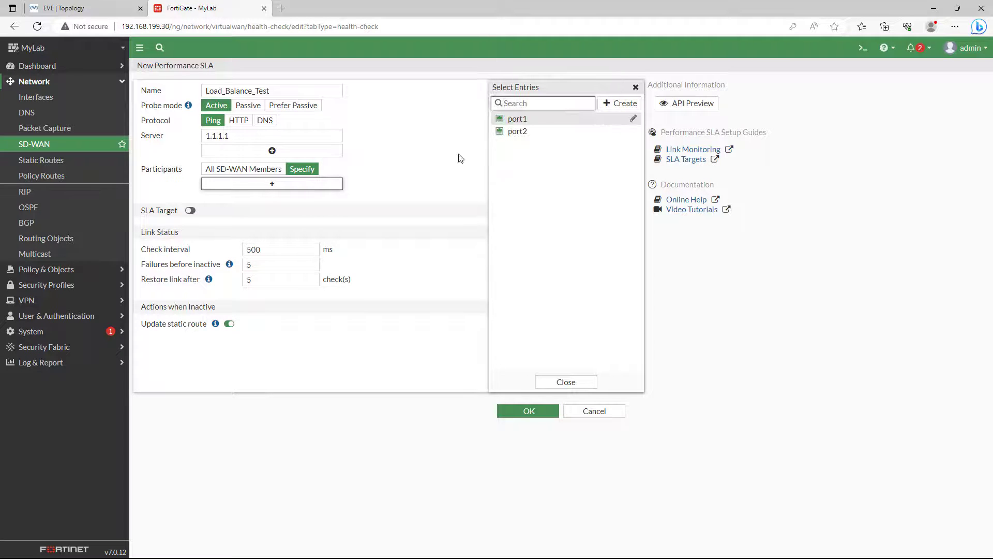
click(521, 121)
click(518, 131)
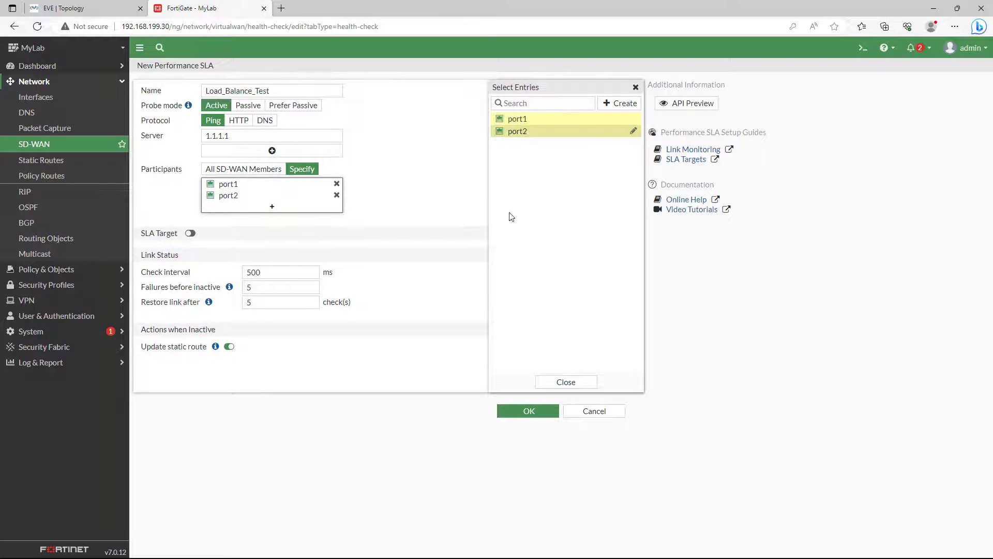
click(564, 382)
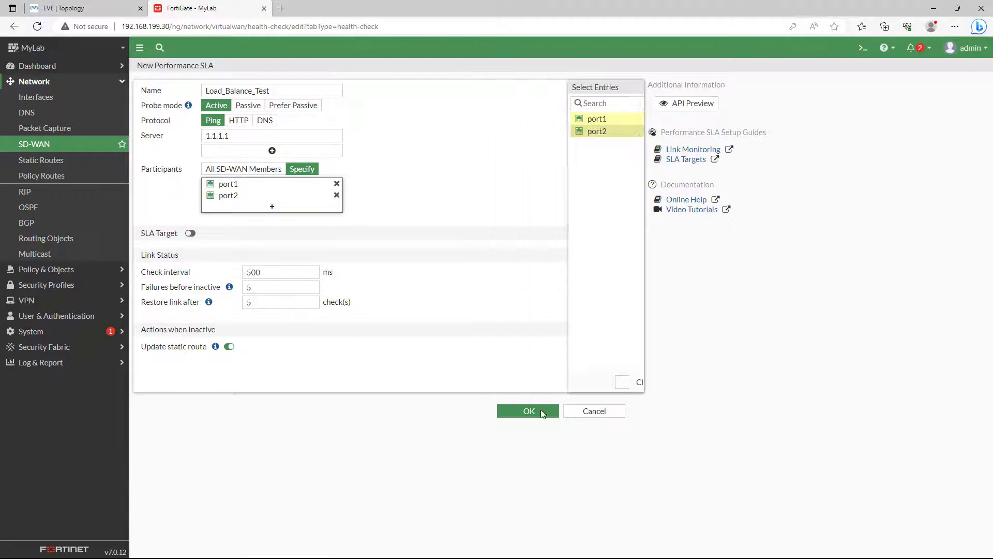
click(536, 411)
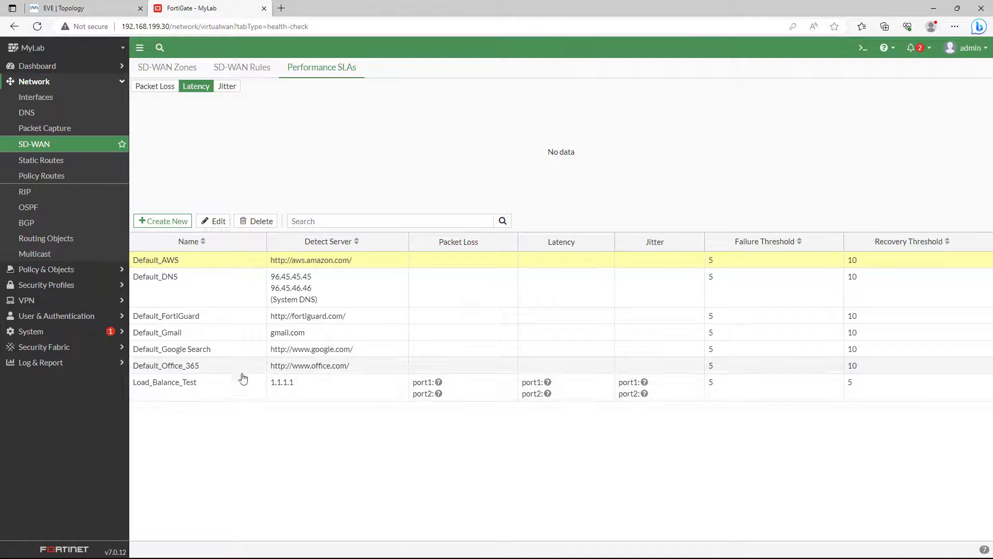
Review the Load_Balance_Test SLA's packet loss, latency and jitter details, then return to the SD-WAN zones.
click(222, 386)
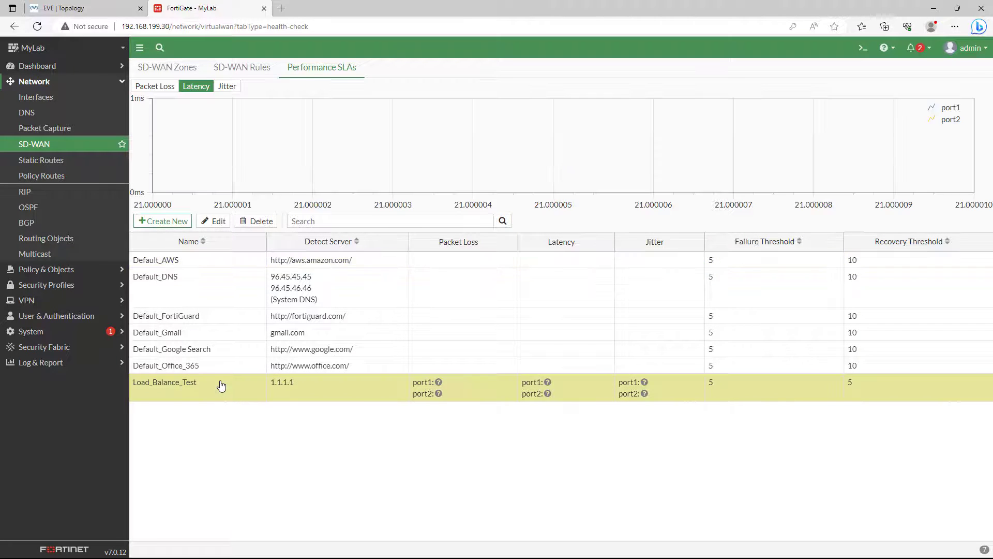
double_click(222, 386)
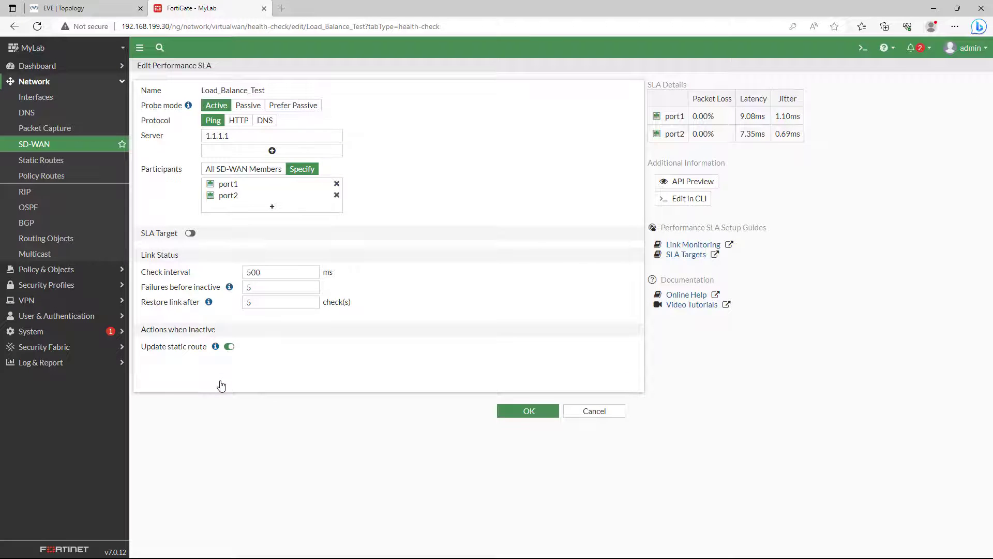
click(520, 412)
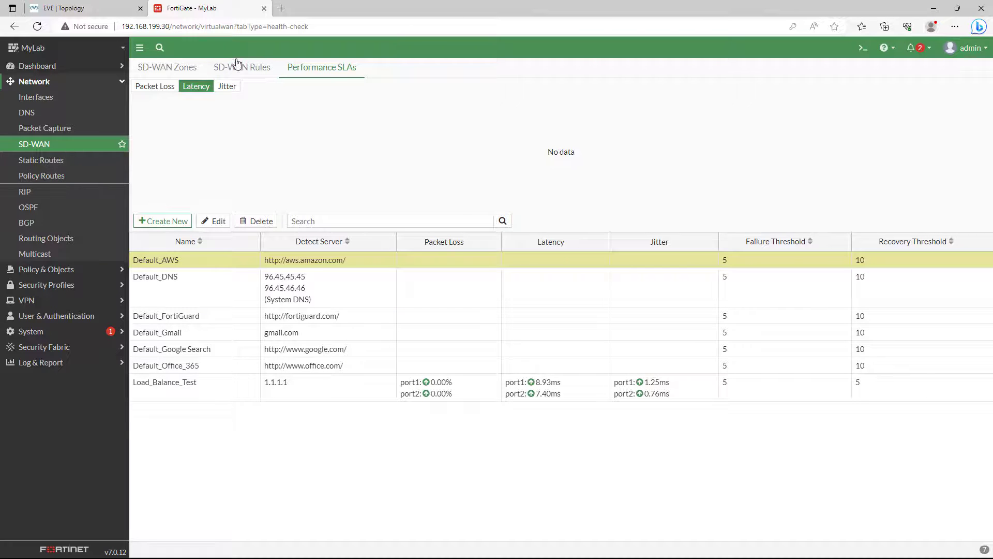
click(170, 69)
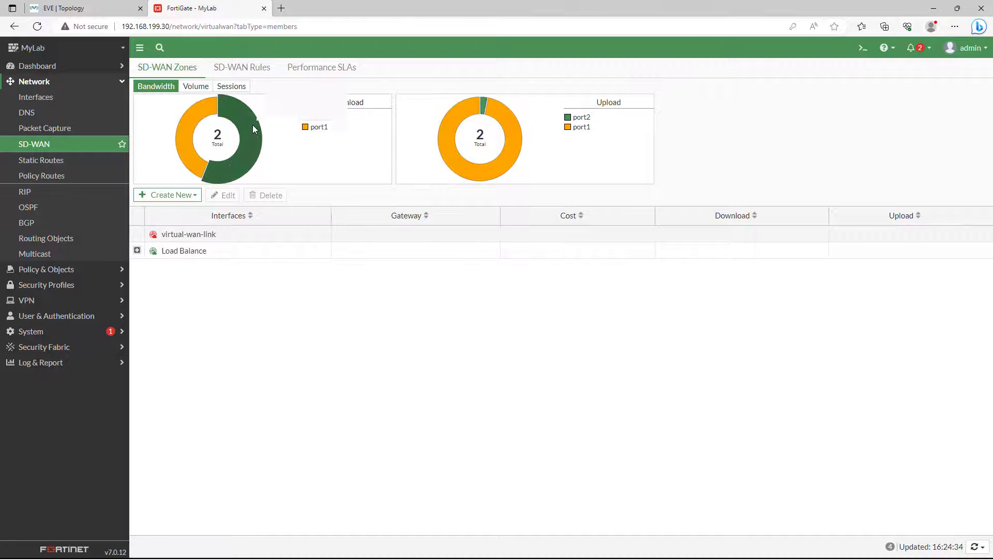
Switch to the Winserver console from EVE-NG and start a continuous ping to 1.1.1.1 in its command prompt.
click(85, 8)
click(612, 552)
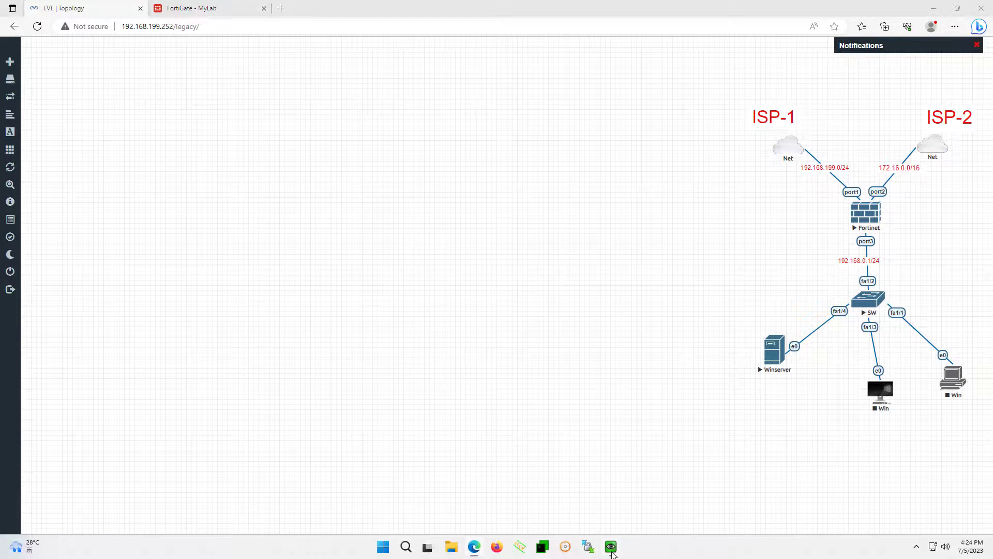
click(377, 480)
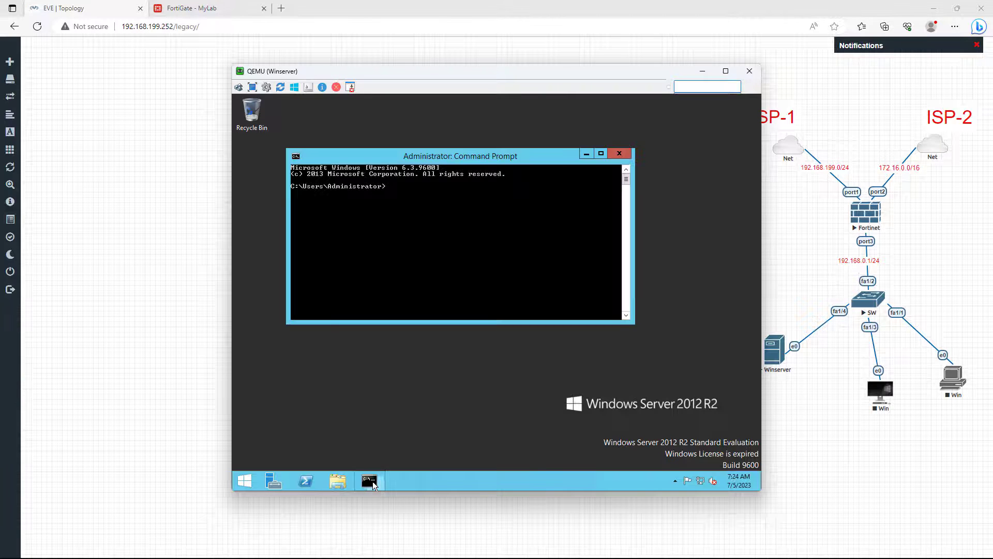
drag(528, 92, 420, 102)
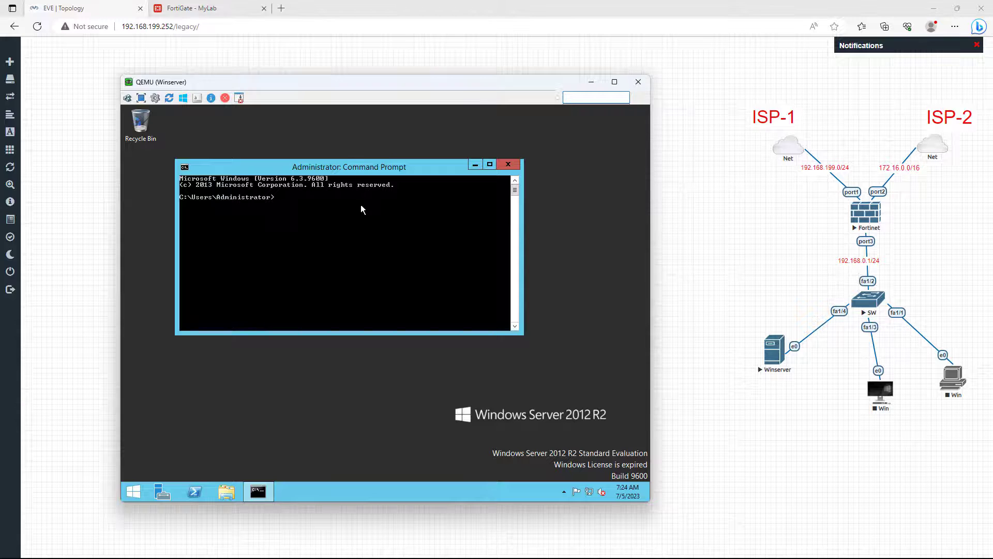
text(ping 1.1.1.1 -t)
key(Return)
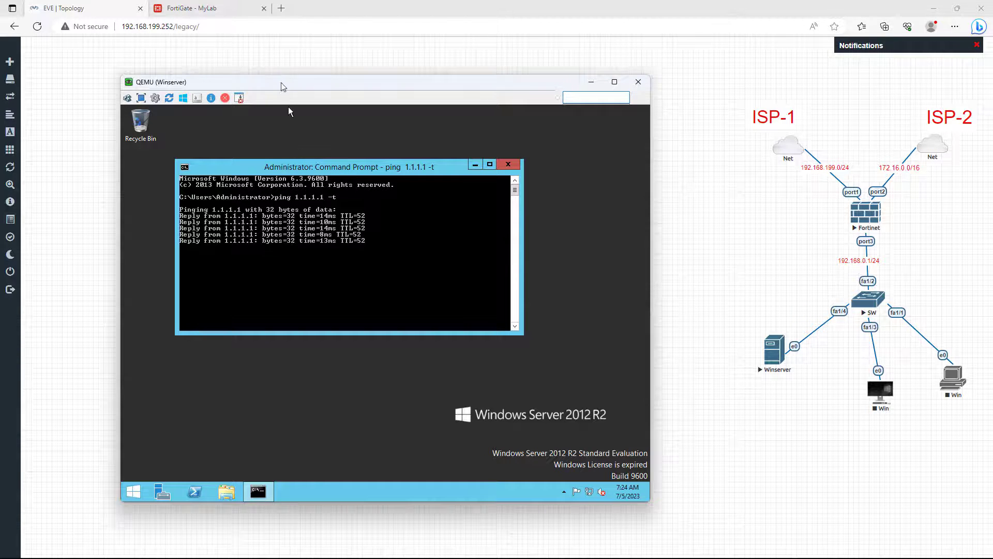
Switch back to the FortiGate, refresh the SD-WAN zone data and examine the Load Balance members' download and upload rates.
click(233, 13)
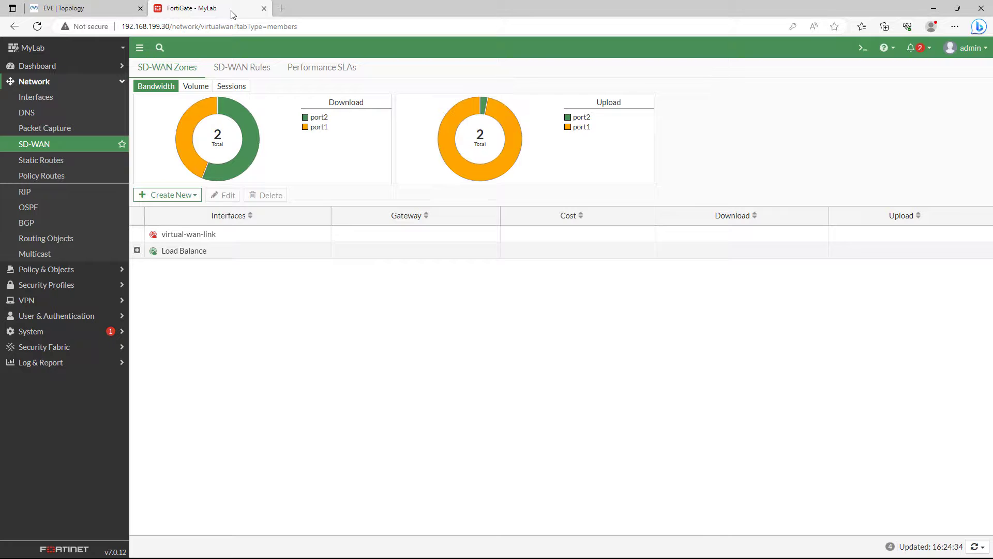
click(137, 251)
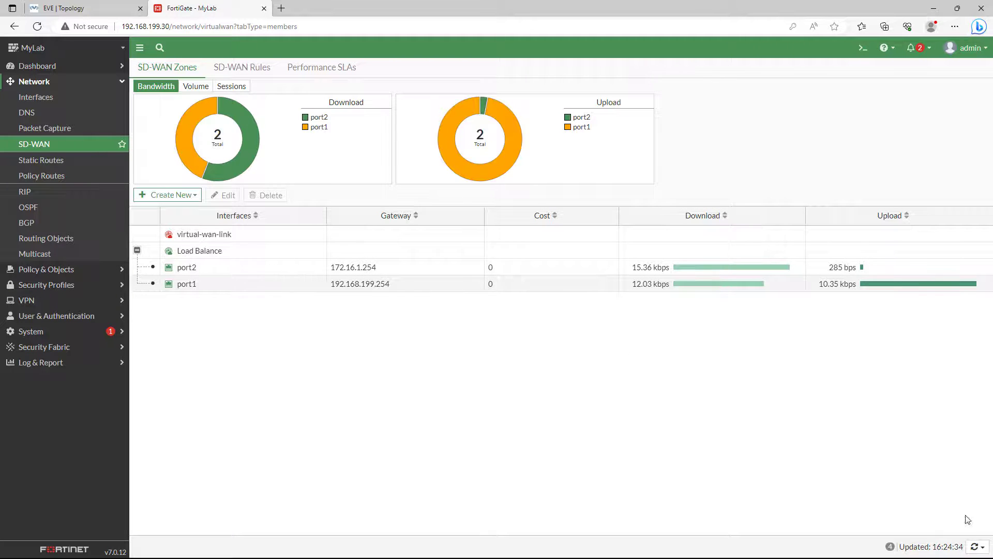
click(967, 543)
click(963, 537)
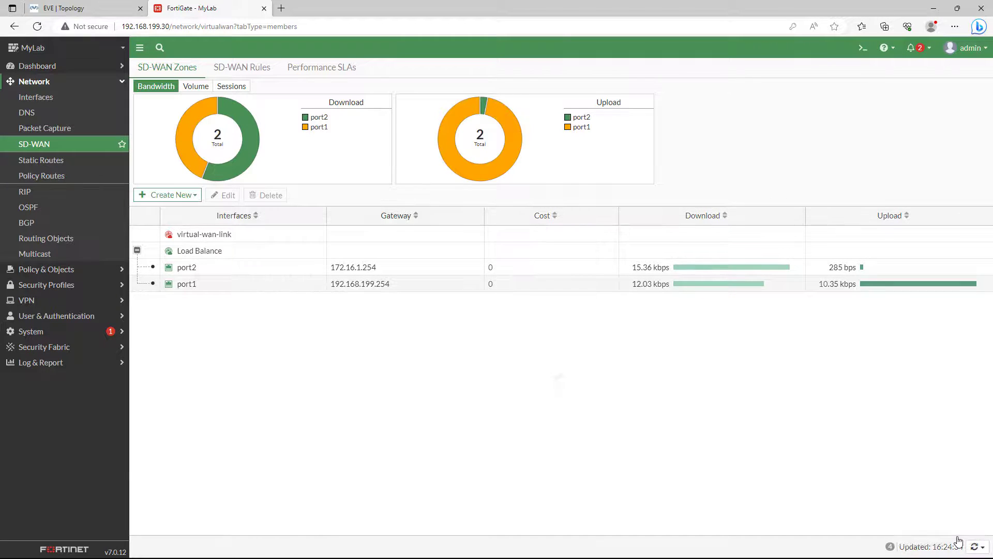
click(142, 253)
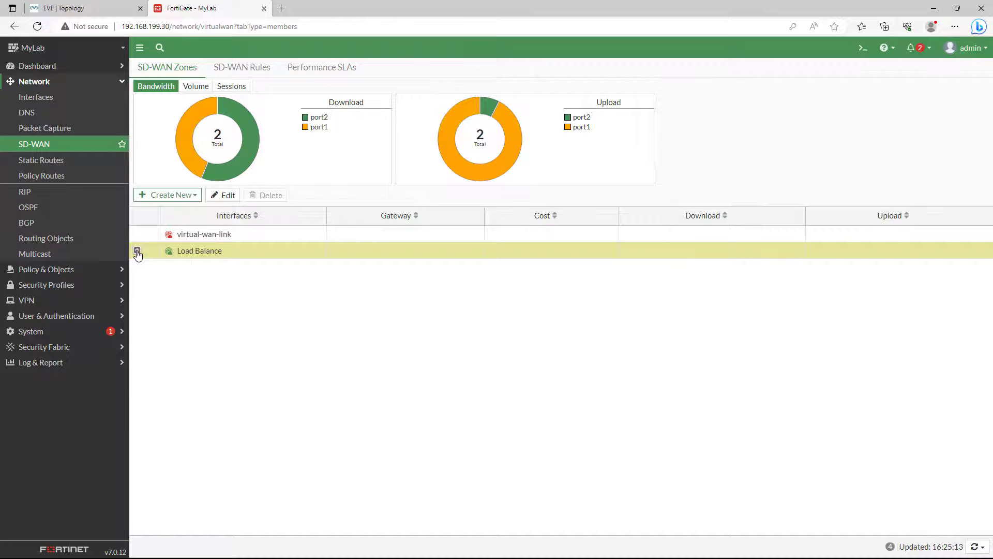
click(138, 251)
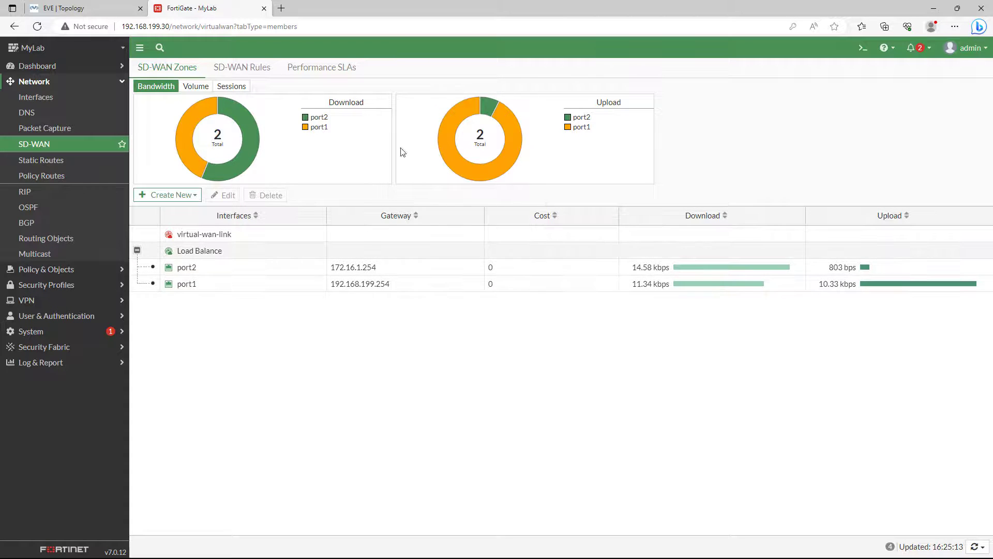
Compare the traffic distribution of port1 and port2 by volume, sessions and bandwidth.
click(196, 86)
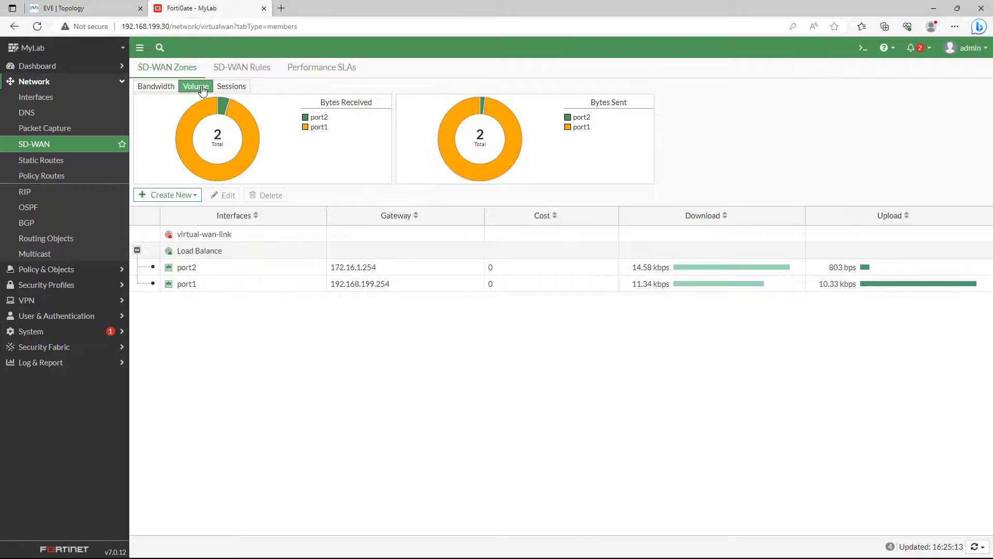
click(225, 87)
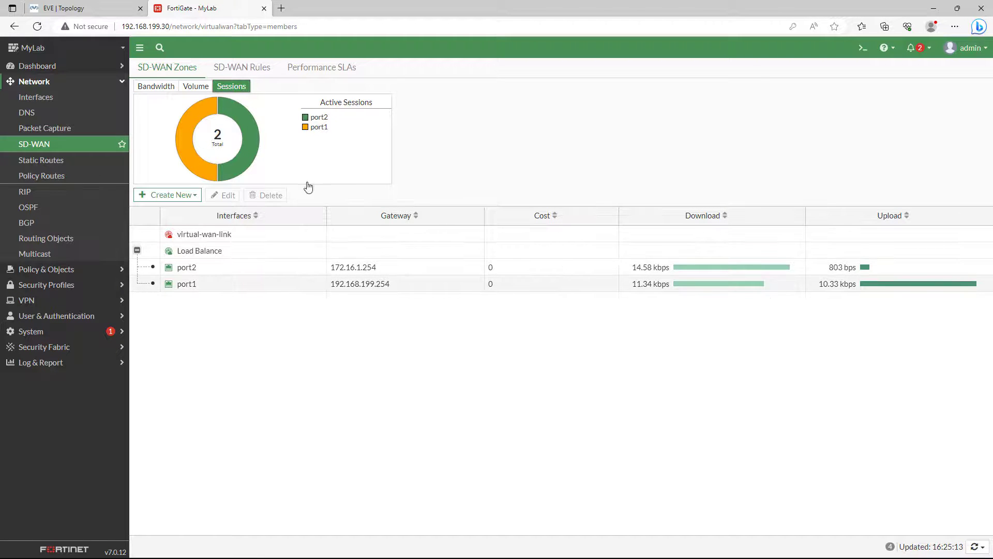
click(195, 88)
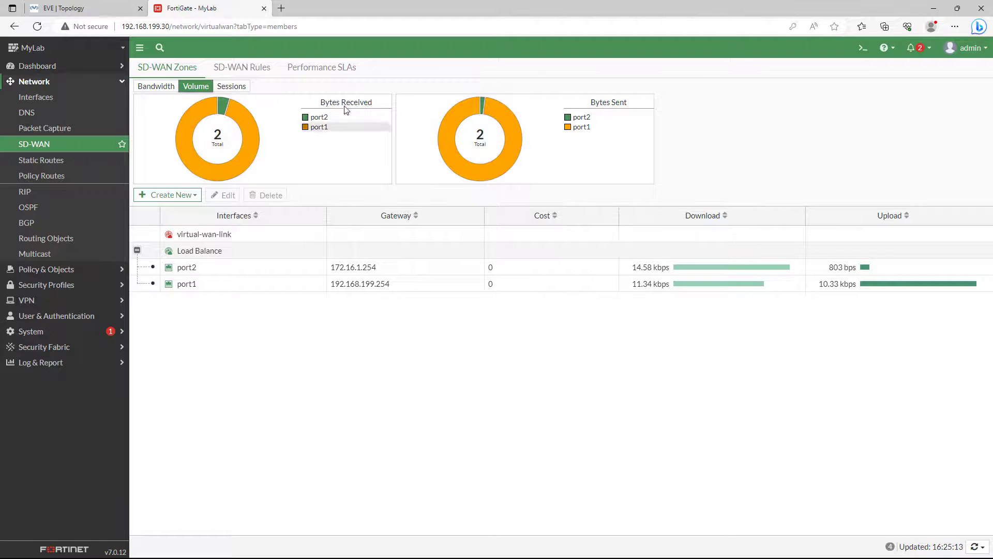
click(171, 88)
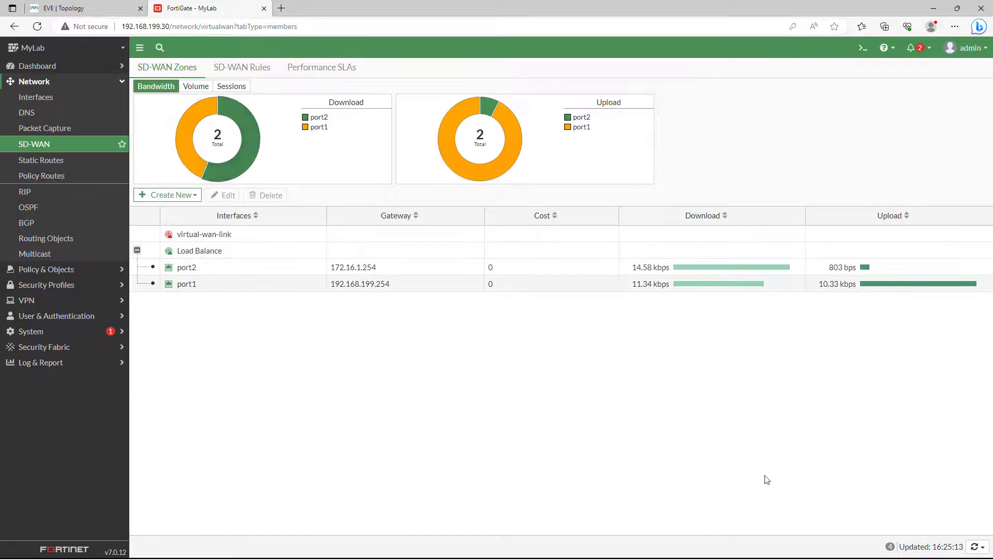
drag(627, 237, 758, 269)
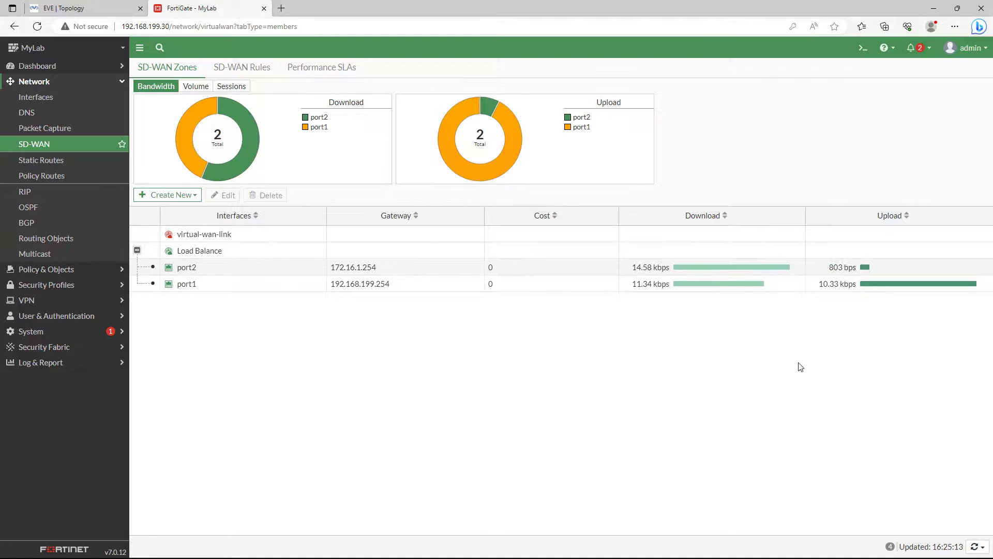
click(324, 71)
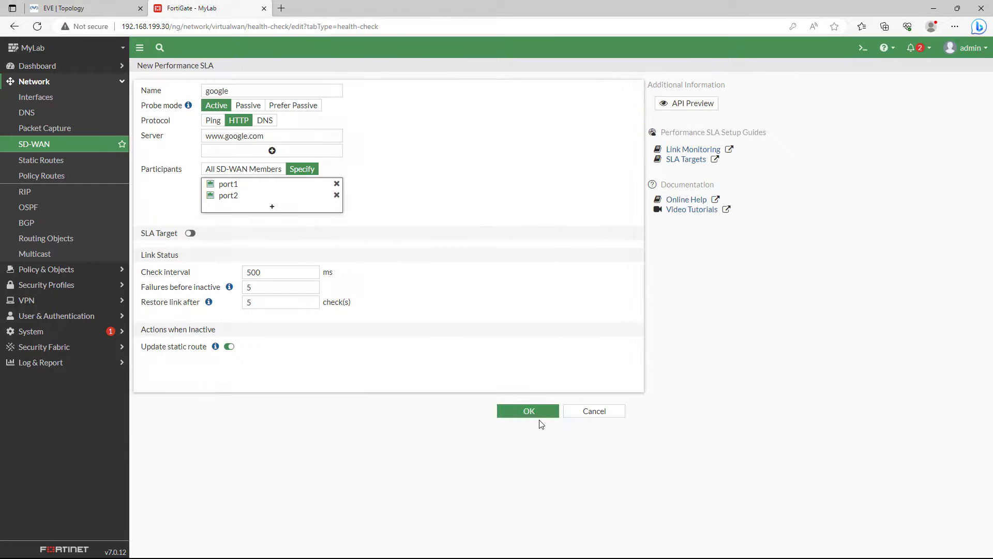
click(537, 413)
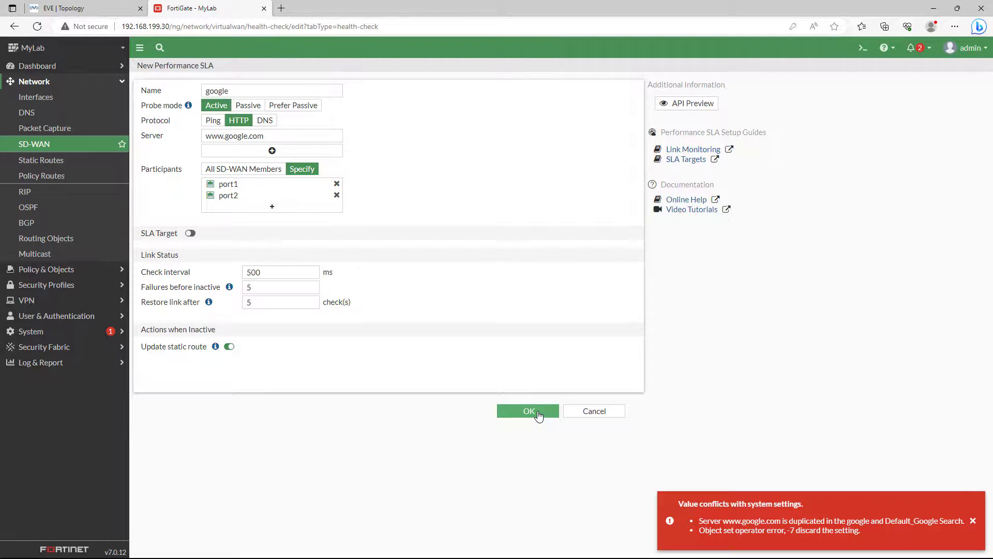
click(973, 521)
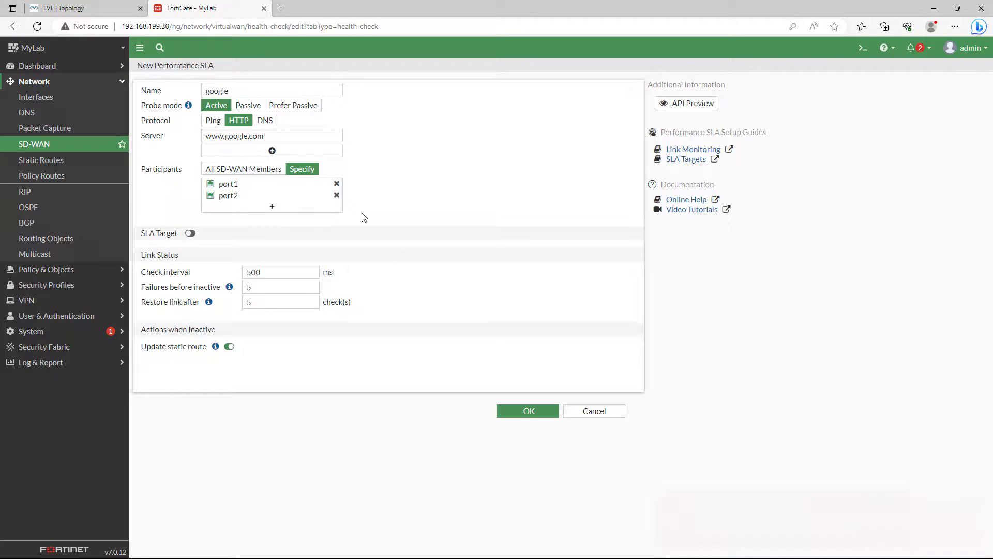
drag(265, 136, 143, 137)
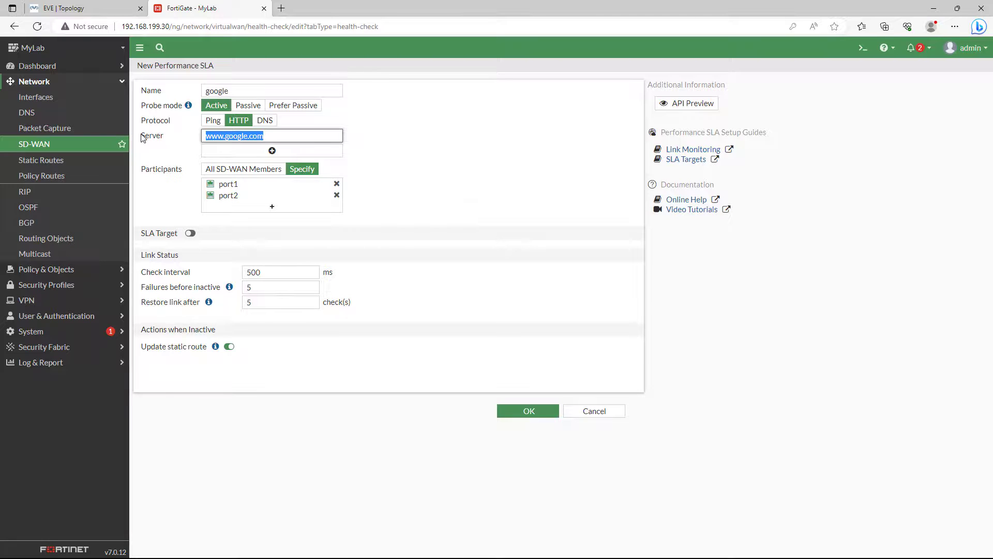
text(www.yah)
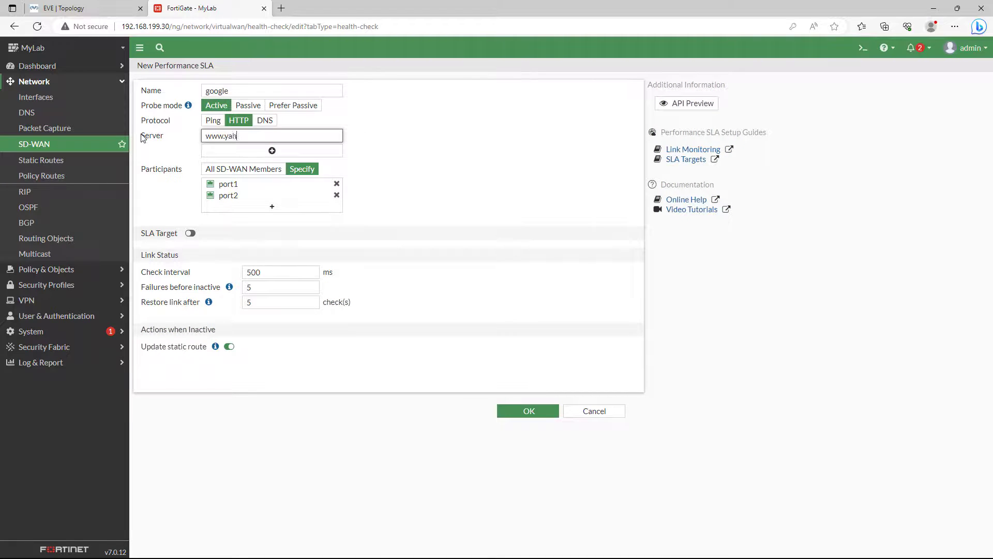
text(oo.com)
click(515, 412)
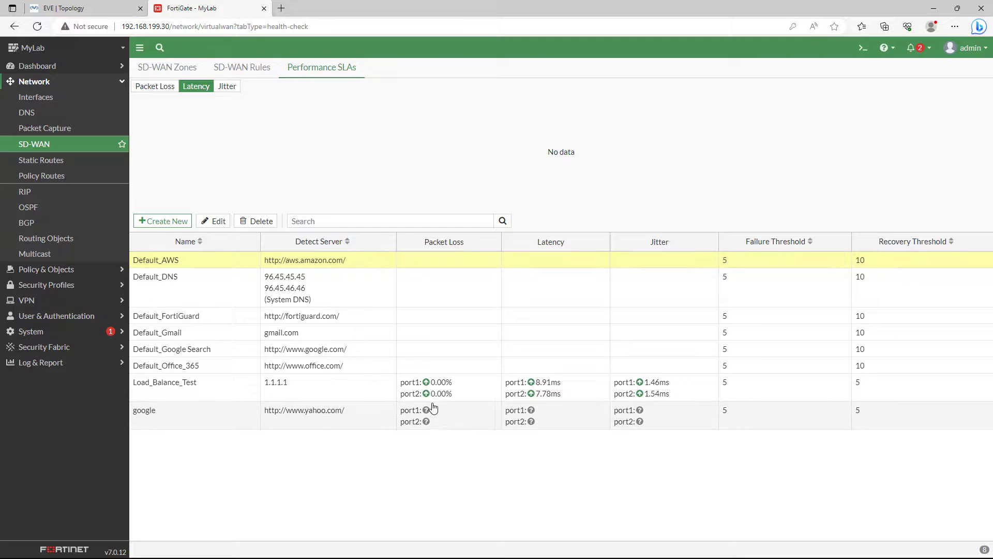
click(266, 415)
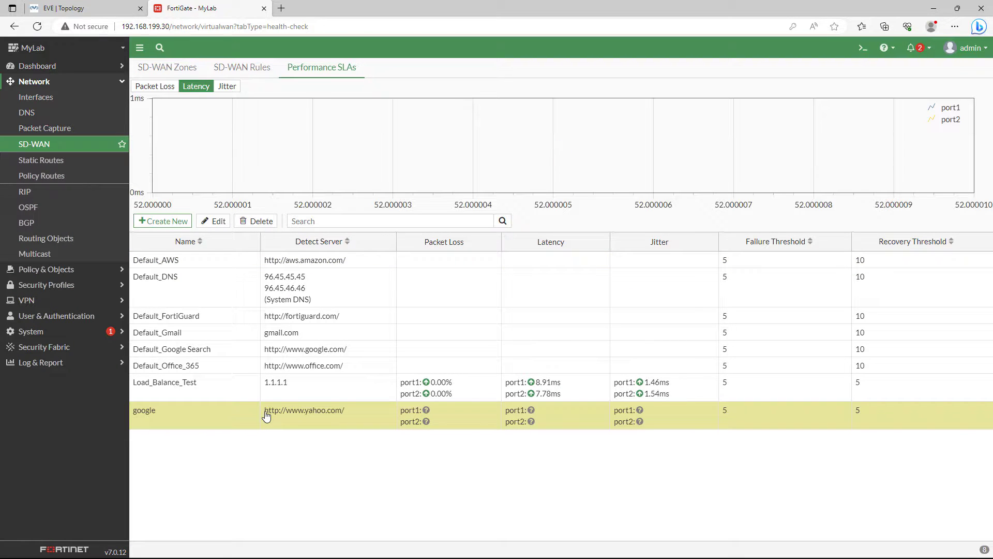
Review the google SLA's packet loss, latency and jitter for both ports, and examine the Load Balance members' traffic rates in the SD-WAN zones.
double_click(266, 416)
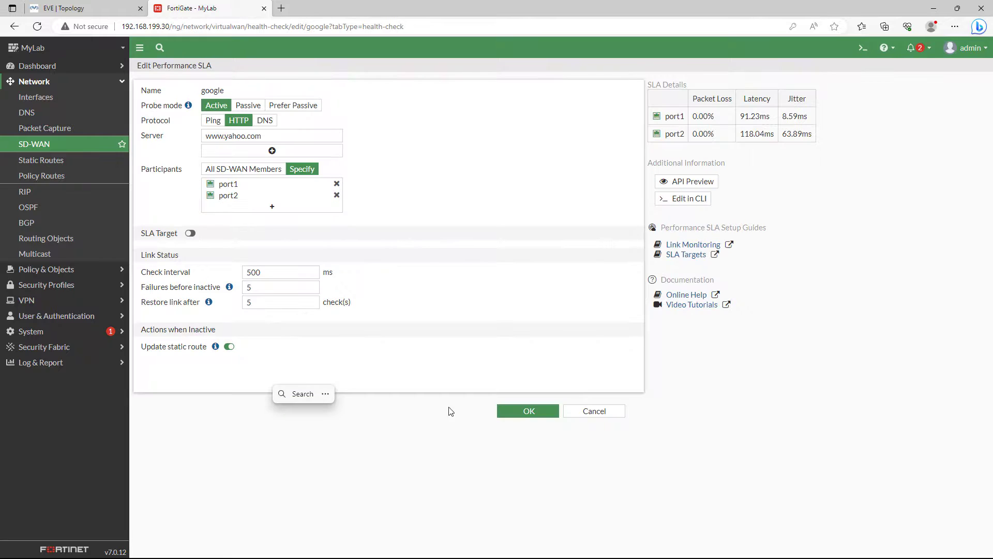
click(524, 410)
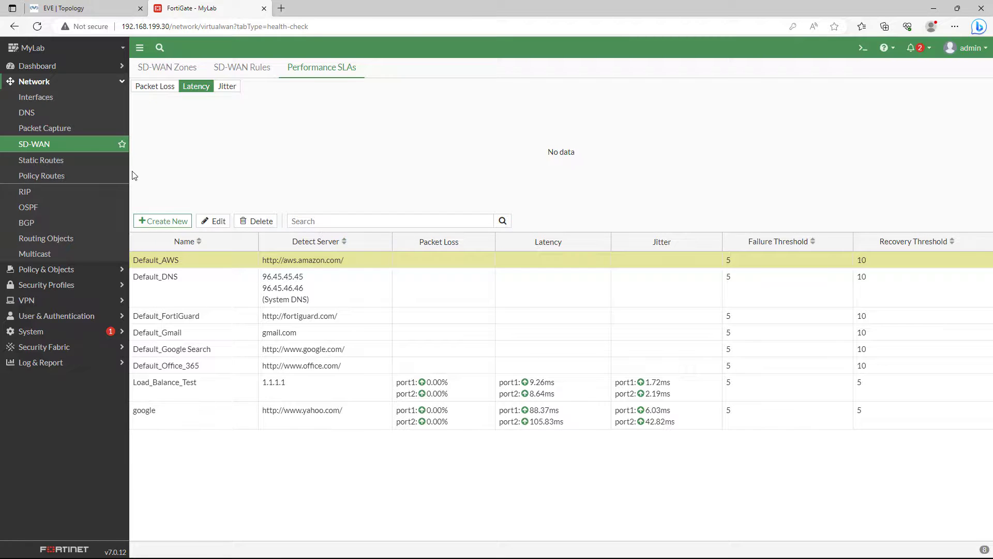
click(165, 72)
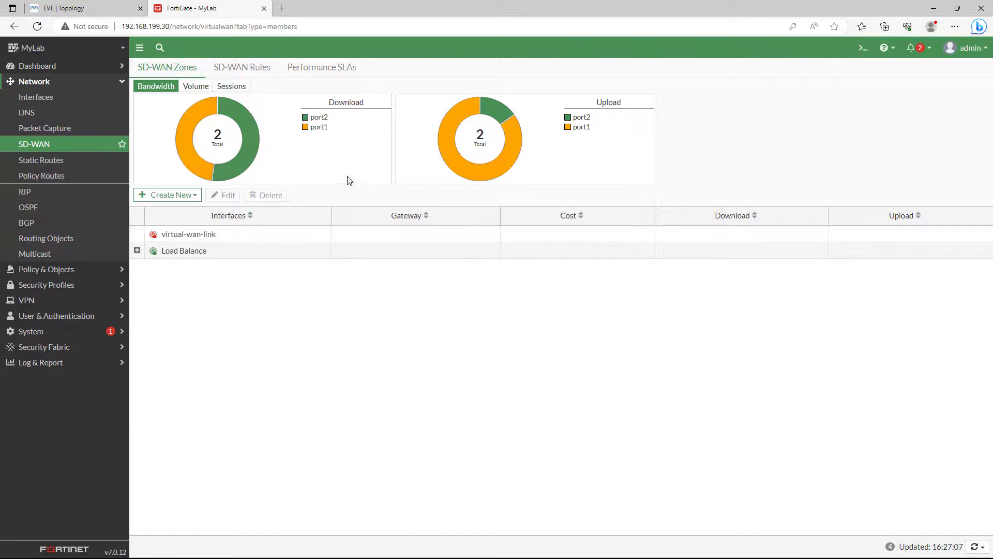
click(138, 251)
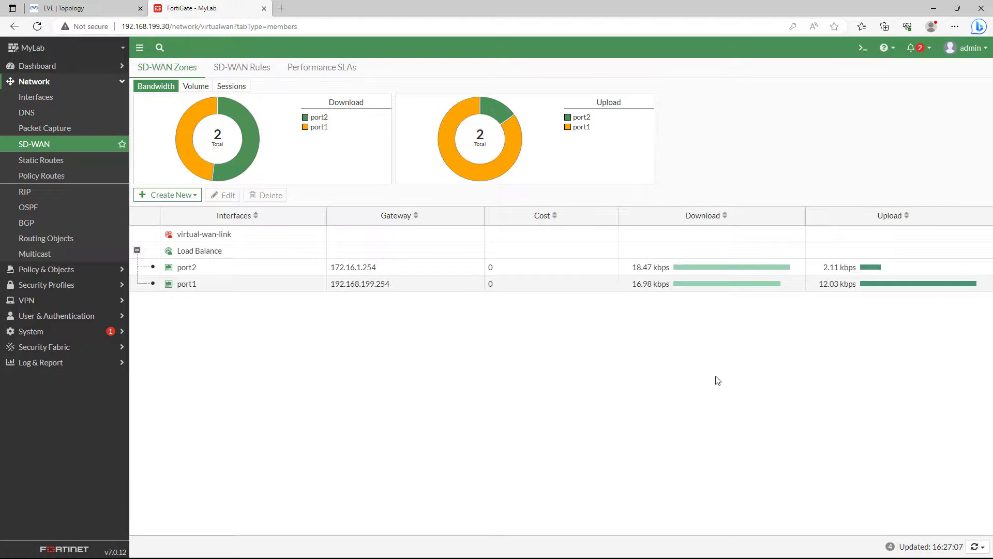
Switch to the EVE-NG topology, stop the continuous ping to 1.1.1.1 on Winserver and close its Command Prompt.
mouse_move(54, 15)
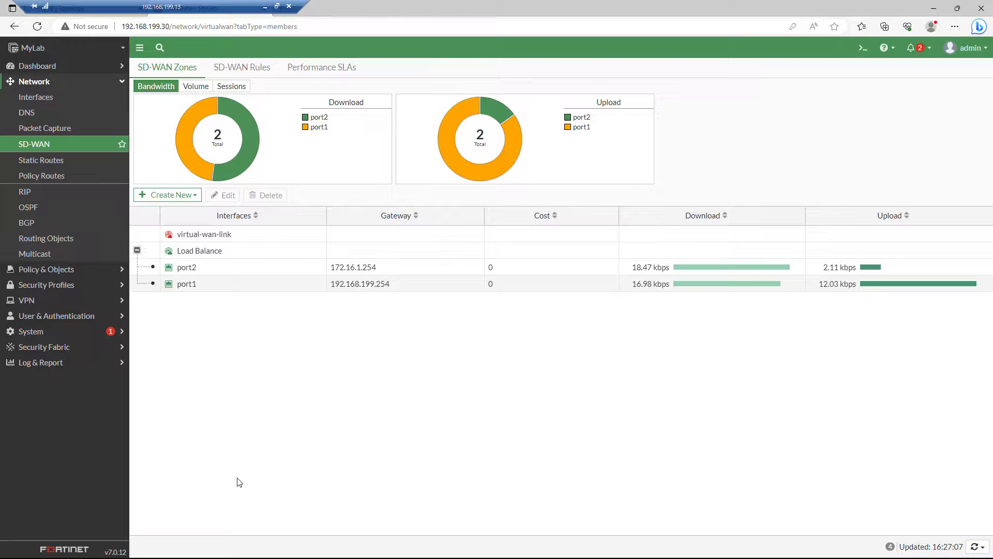
click(112, 11)
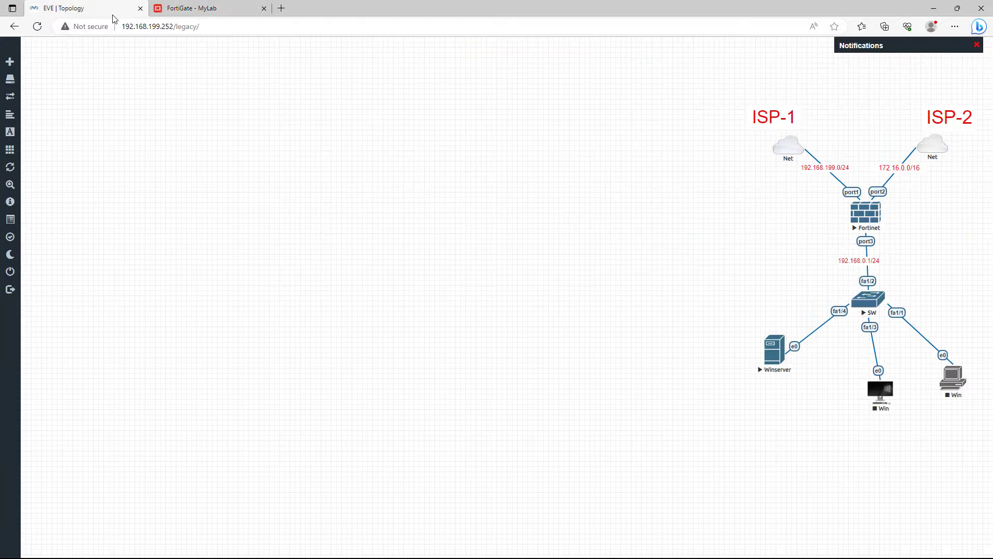
click(611, 546)
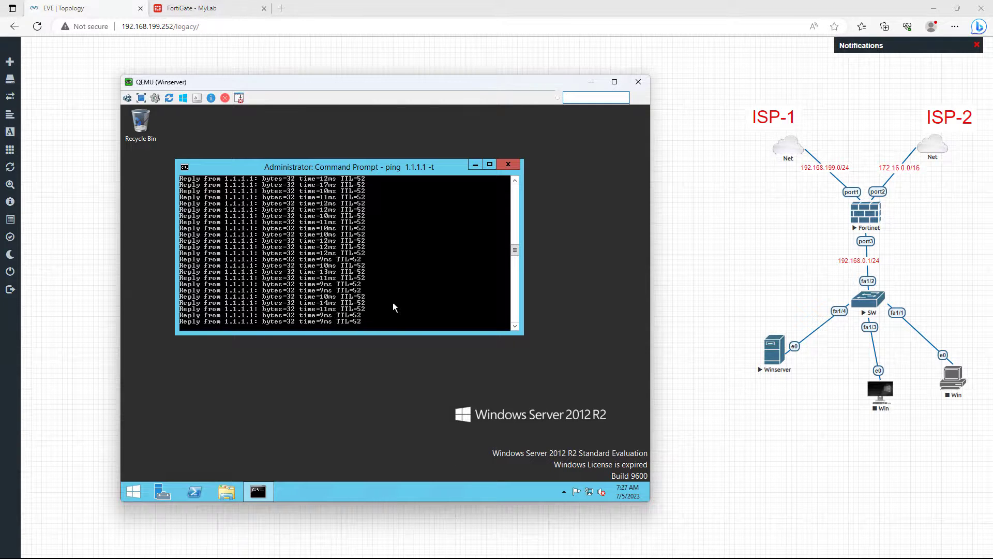
key(ctrl+c)
key(Return)
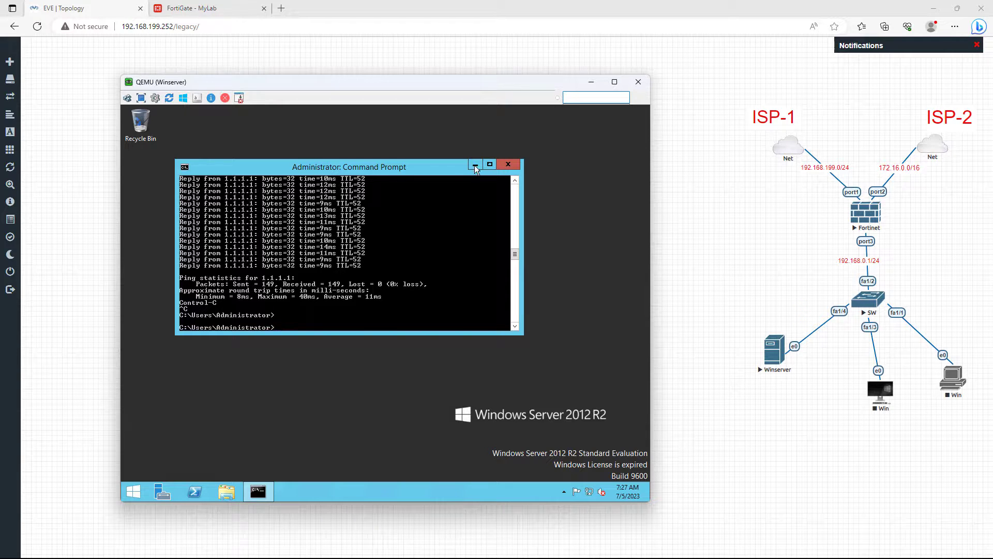
click(509, 166)
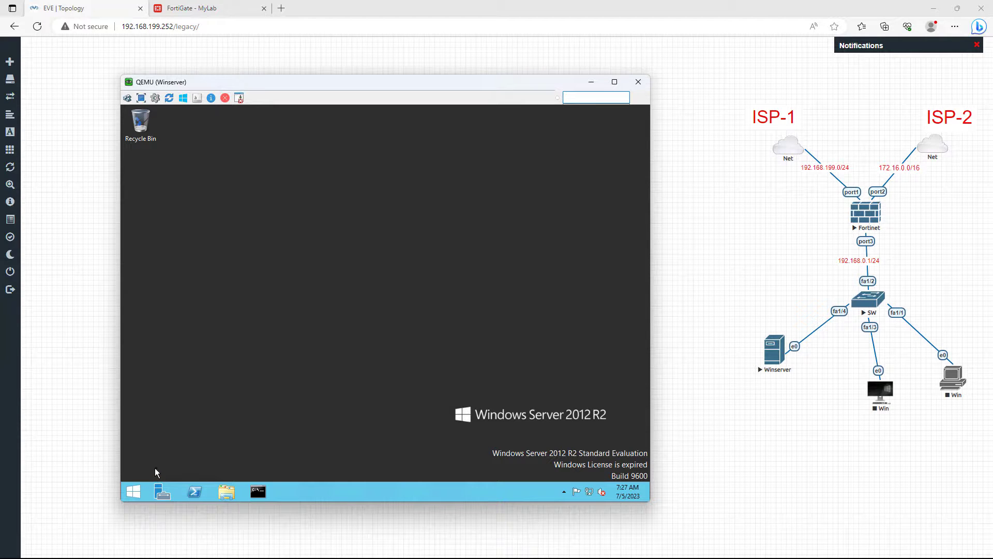
Open a new Command Prompt on Winserver and start a continuous ping to 8.8.8.8.
click(255, 488)
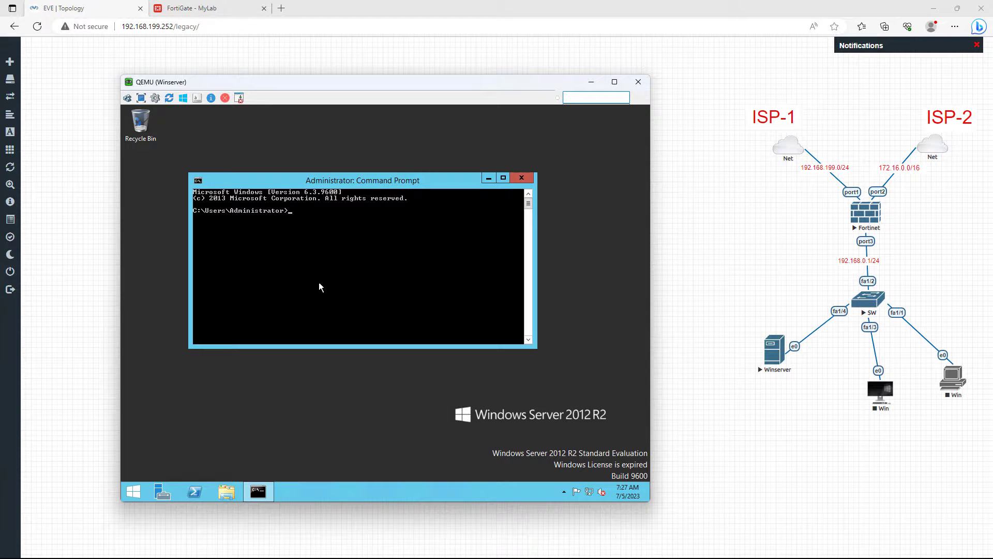
text(ping)
text( 1.)
text(.8.8.8 -t)
key(Return)
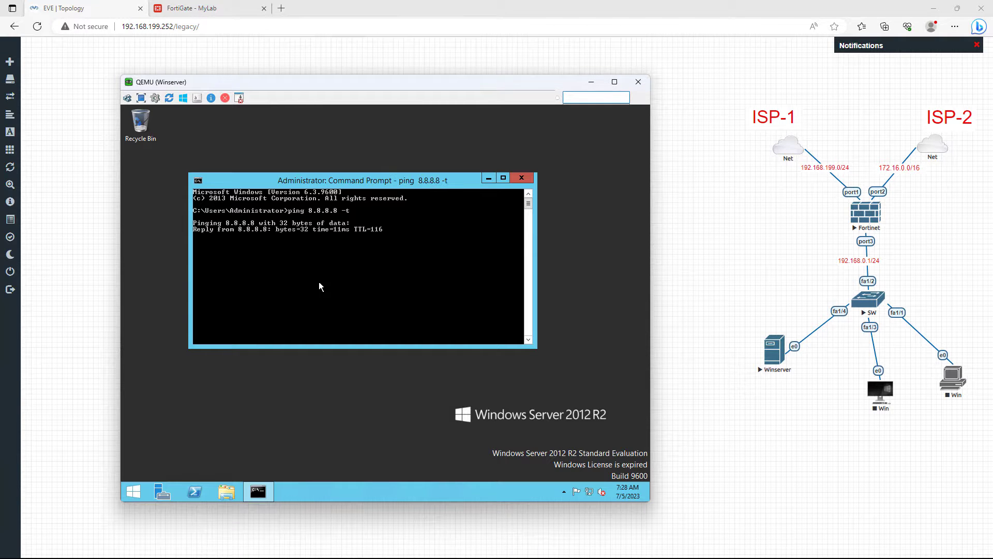
Switch back to the FortiGate and compare the SD-WAN usage of port1 and port2 by volume, sessions and bandwidth.
click(206, 14)
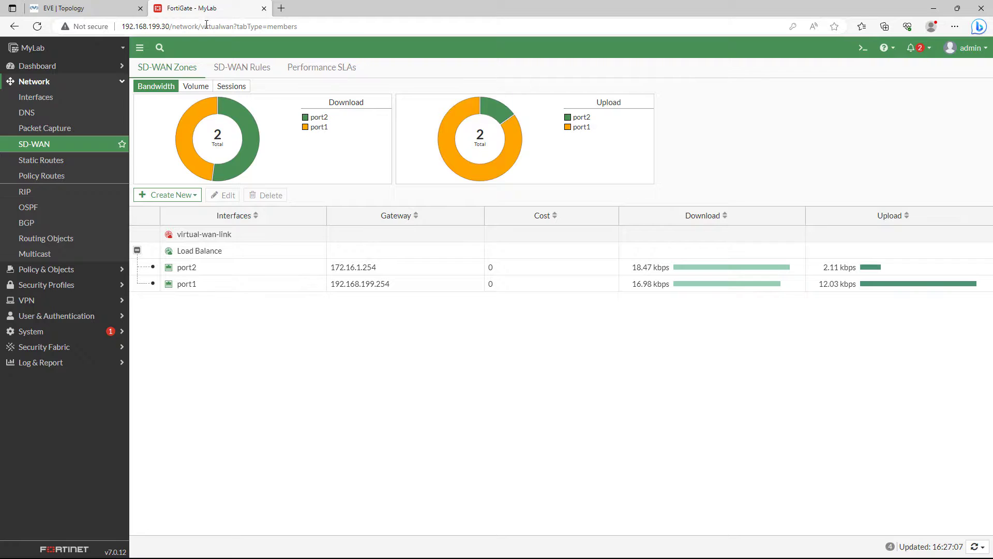
click(202, 88)
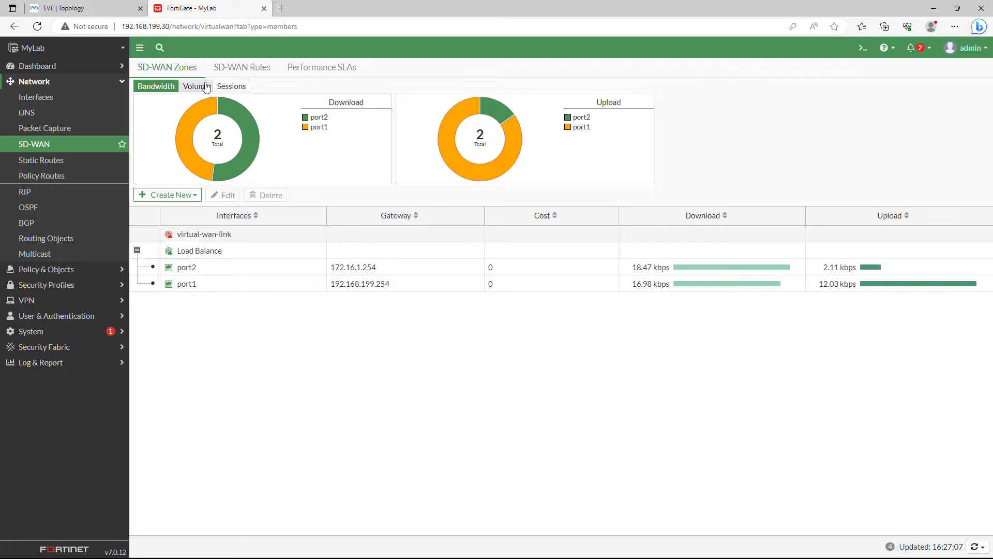
click(234, 88)
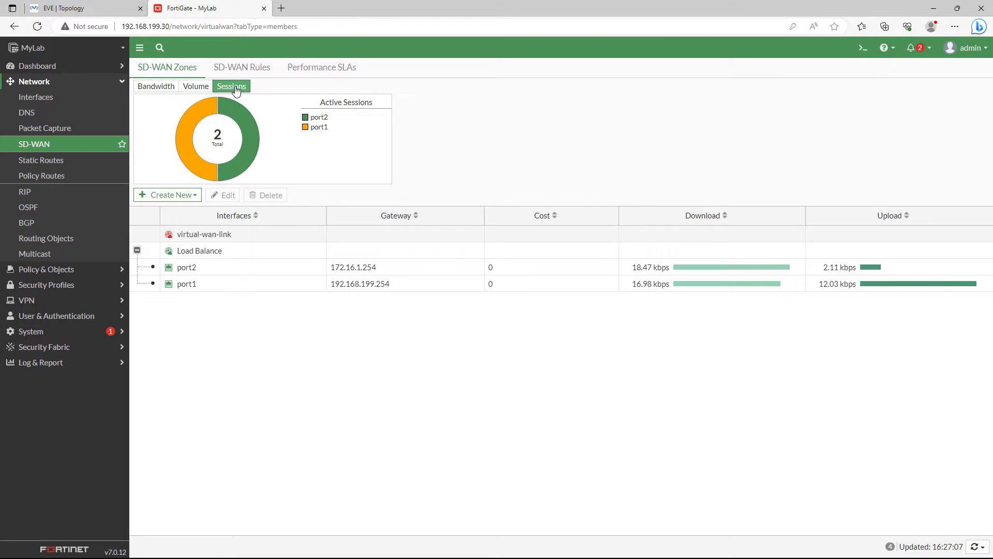
click(164, 89)
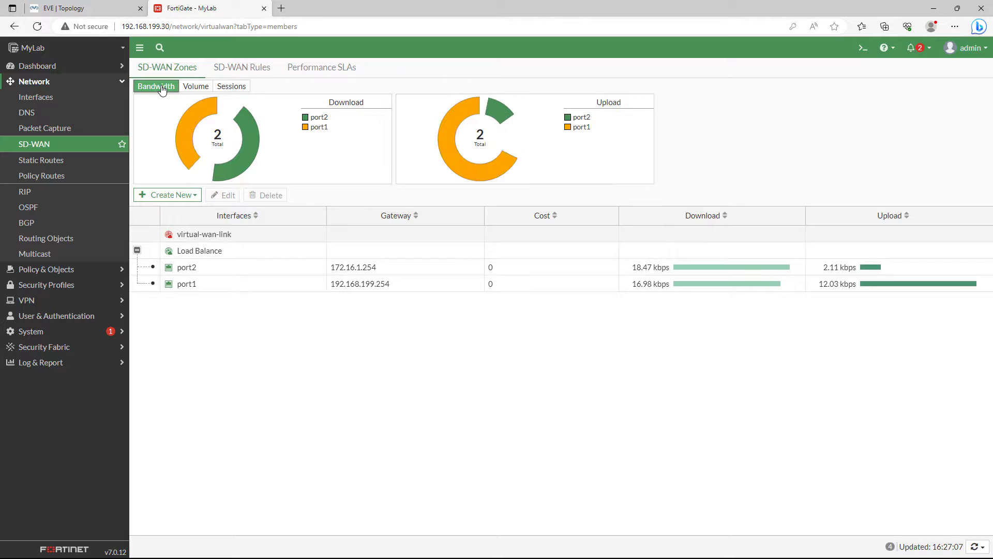
Refresh the SD-WAN zone data immediately and expand the Load Balance zone to examine its members' download and upload rates.
click(977, 547)
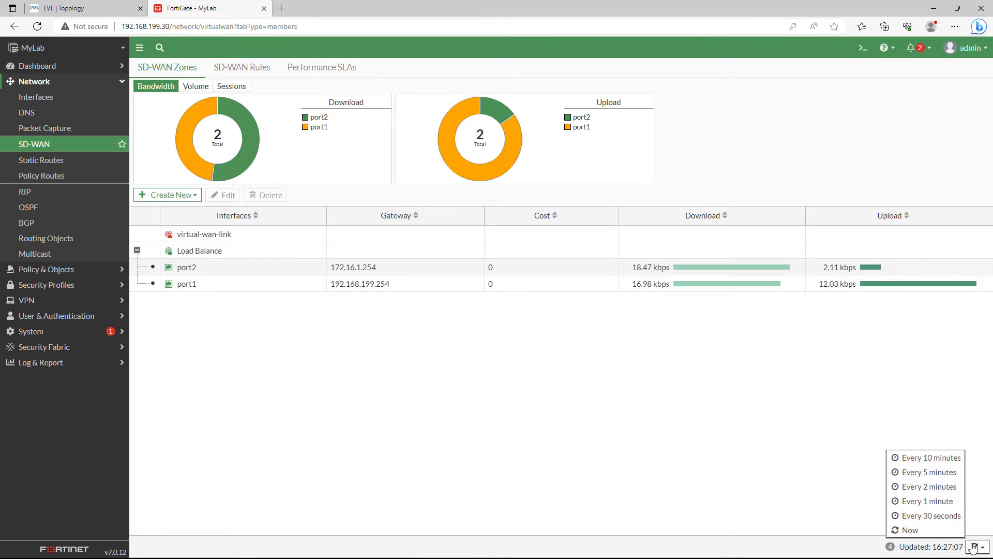
click(919, 537)
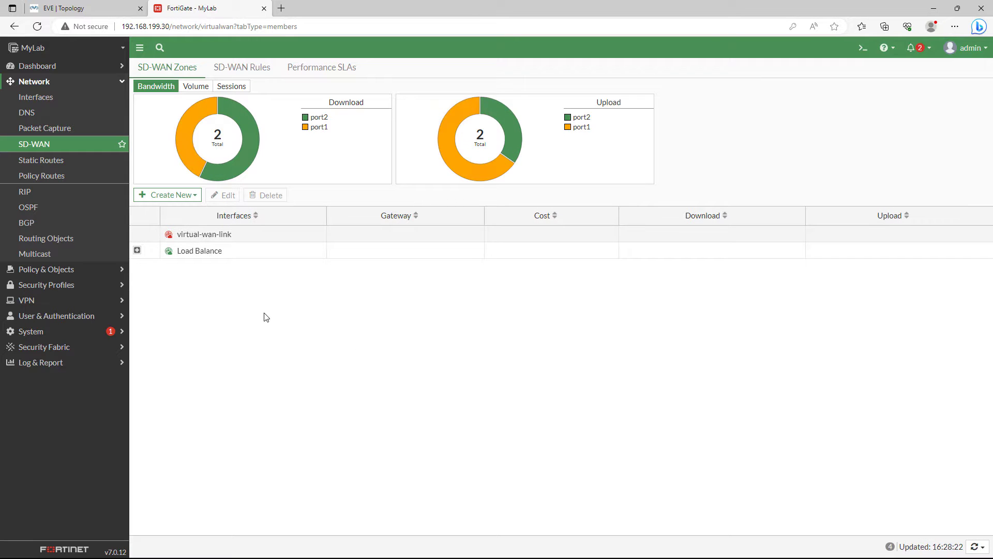
click(138, 251)
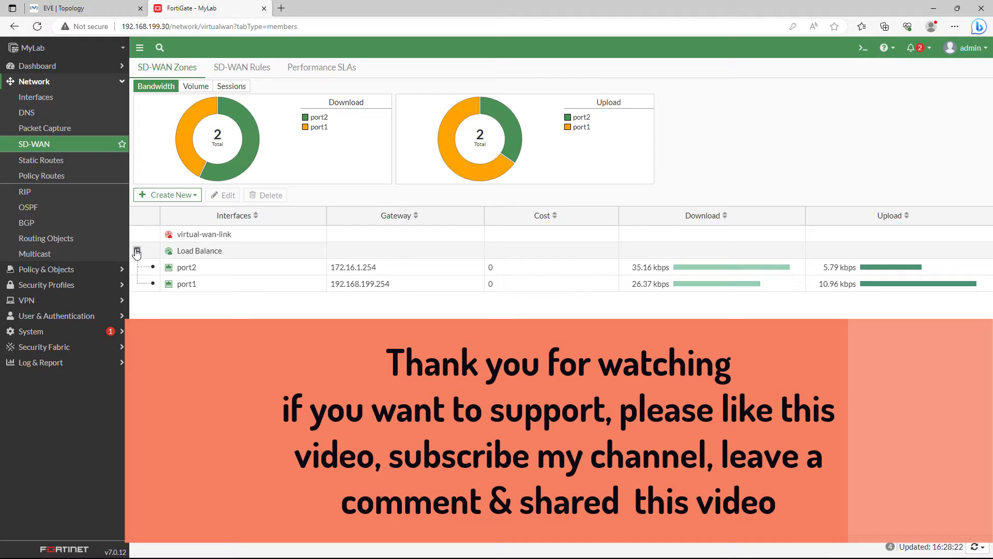
Check the refreshed volume and active session distribution of both ports, and view the SD-WAN rules.
click(201, 87)
click(226, 88)
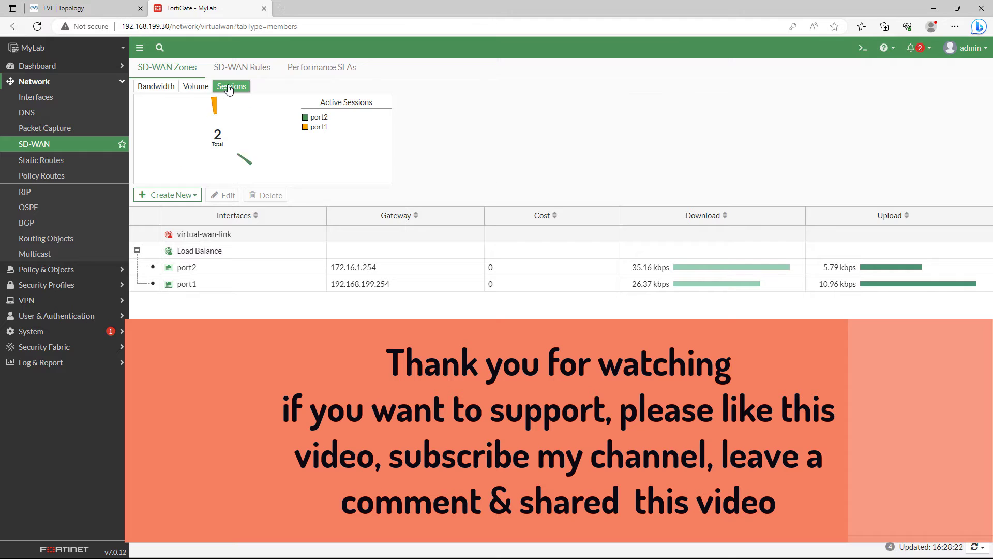
click(259, 67)
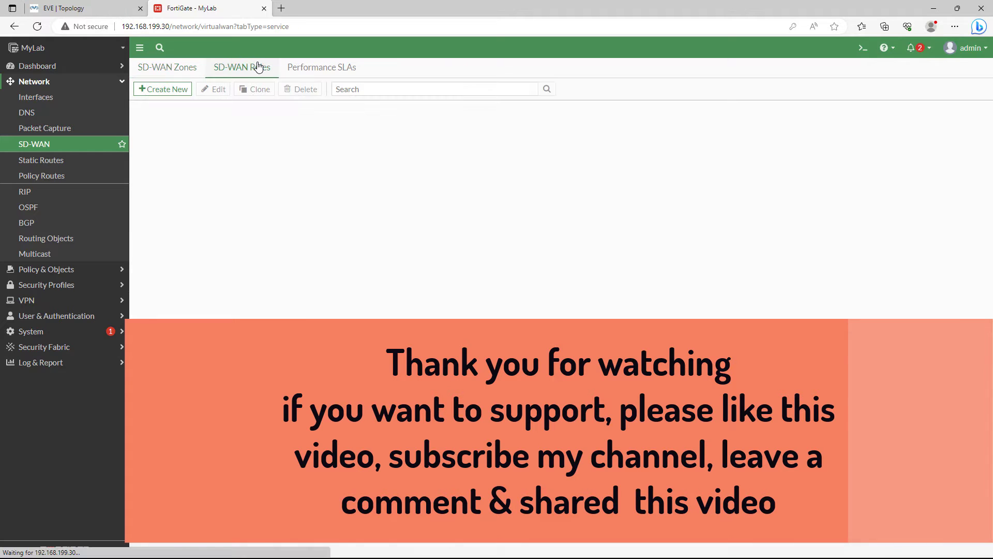